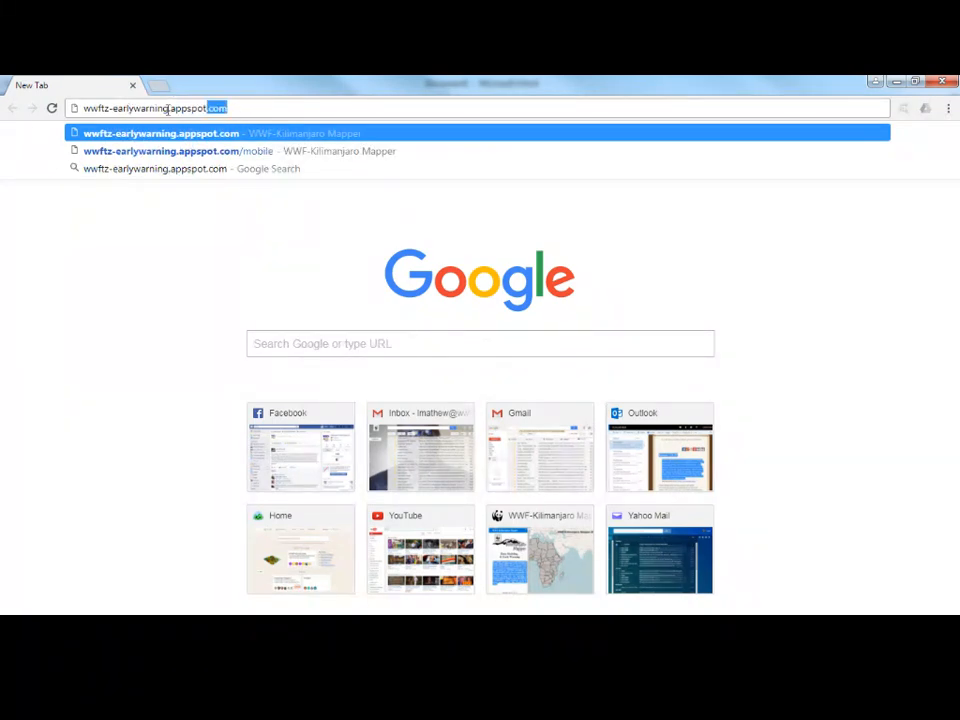
Copy the site address wwftz-earlywarning.appspot.com from the browser's address bar.
left_click_drag(168, 110, 72, 111)
right_click(111, 108)
left_click(152, 162)
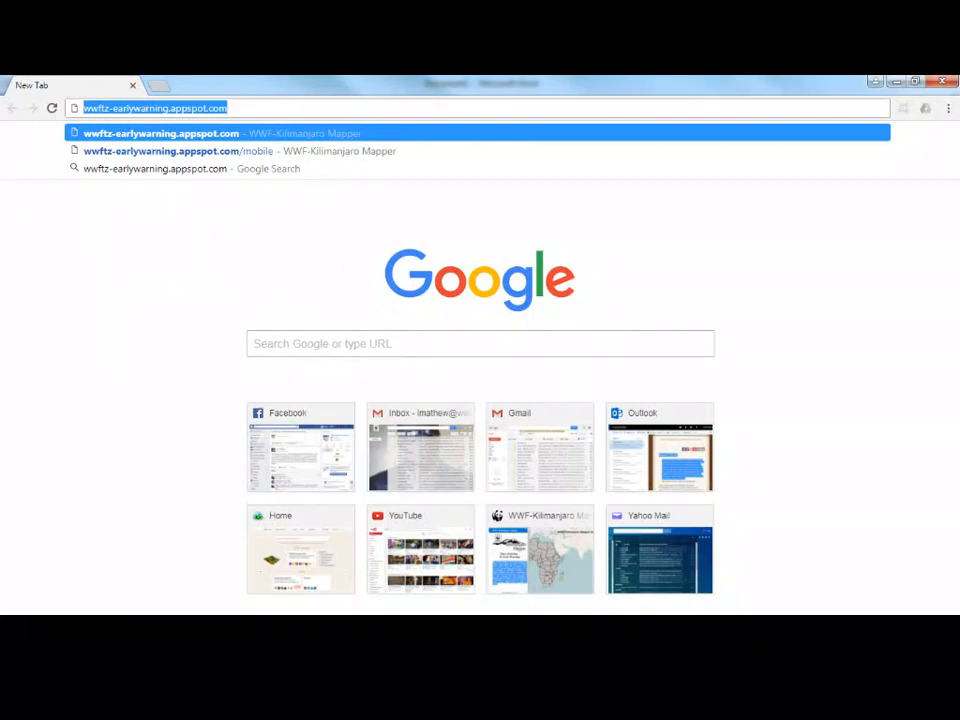
Switch to the Word document and paste the address below the description paragraph.
key("alt+Tab")
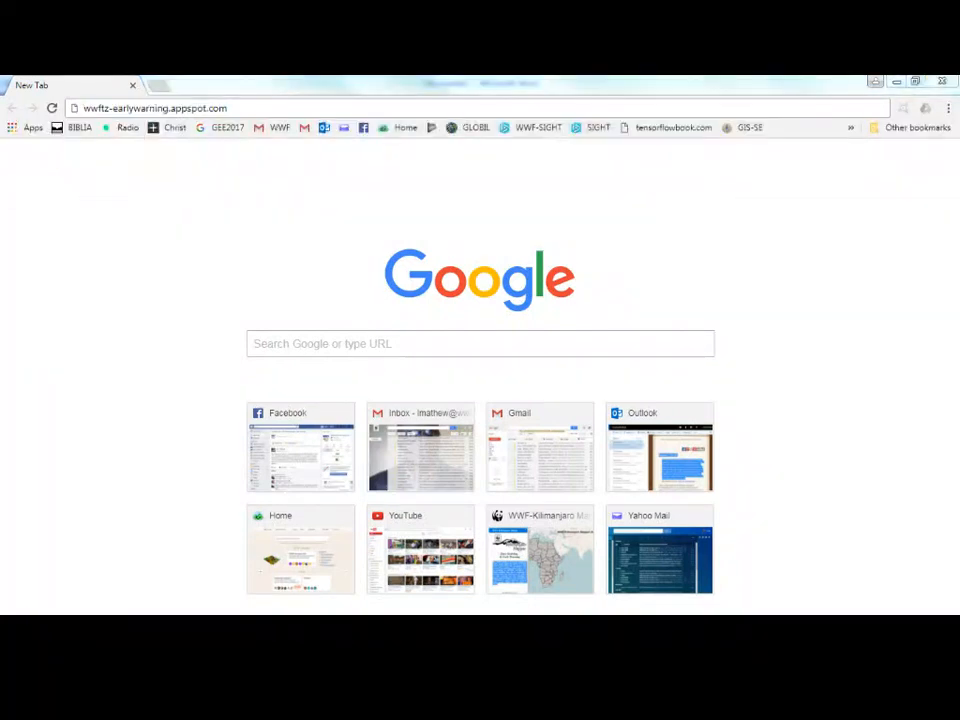
key("alt+Tab")
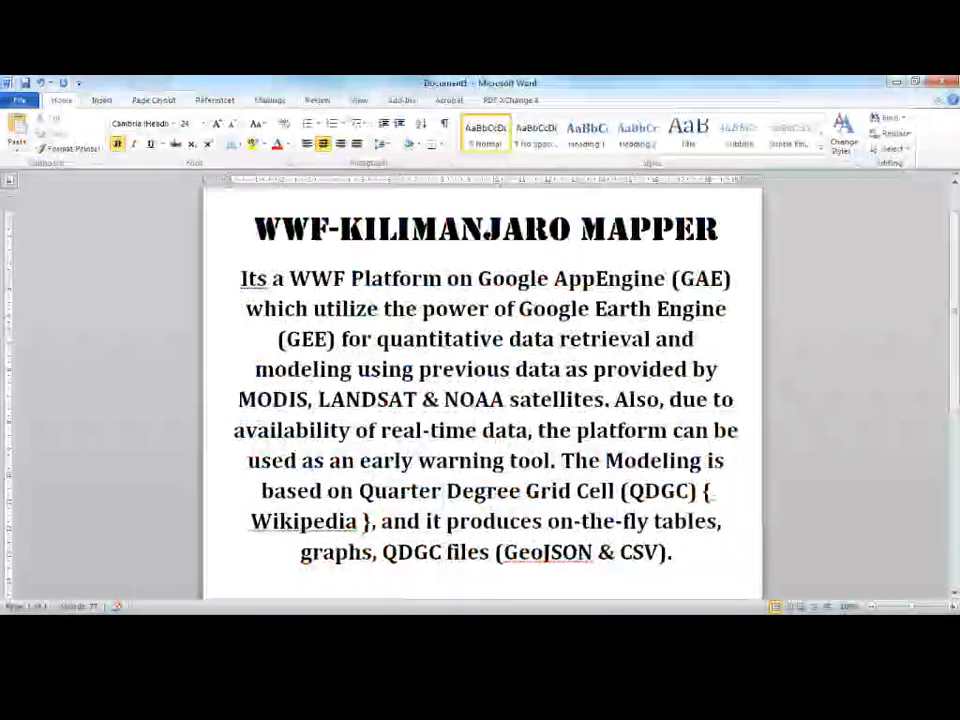
scroll(690, 557, "down", 1)
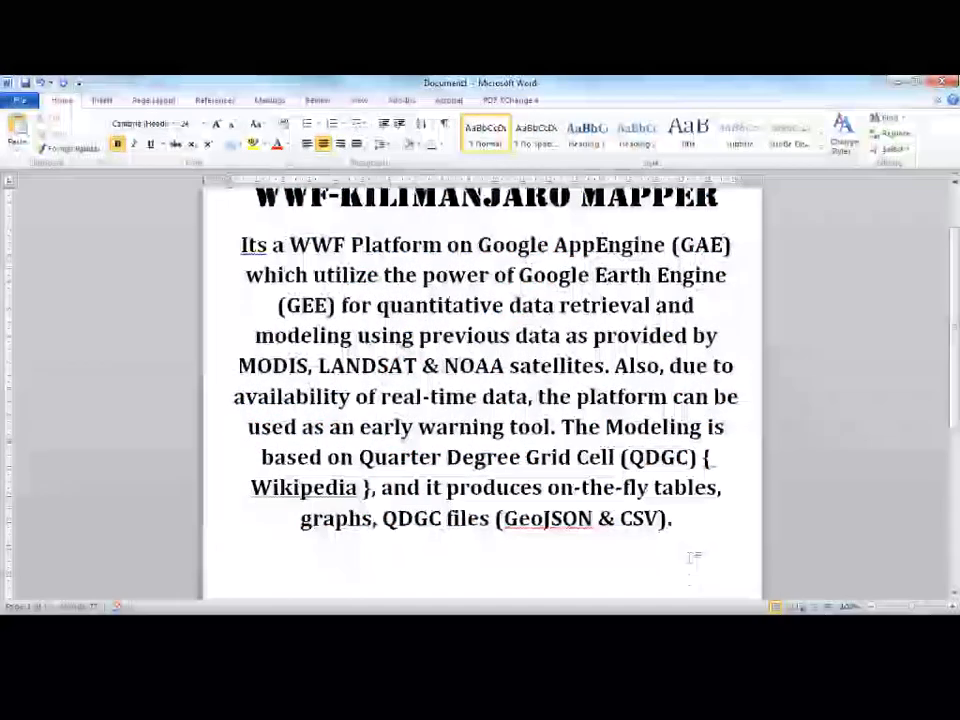
key("ctrl+v")
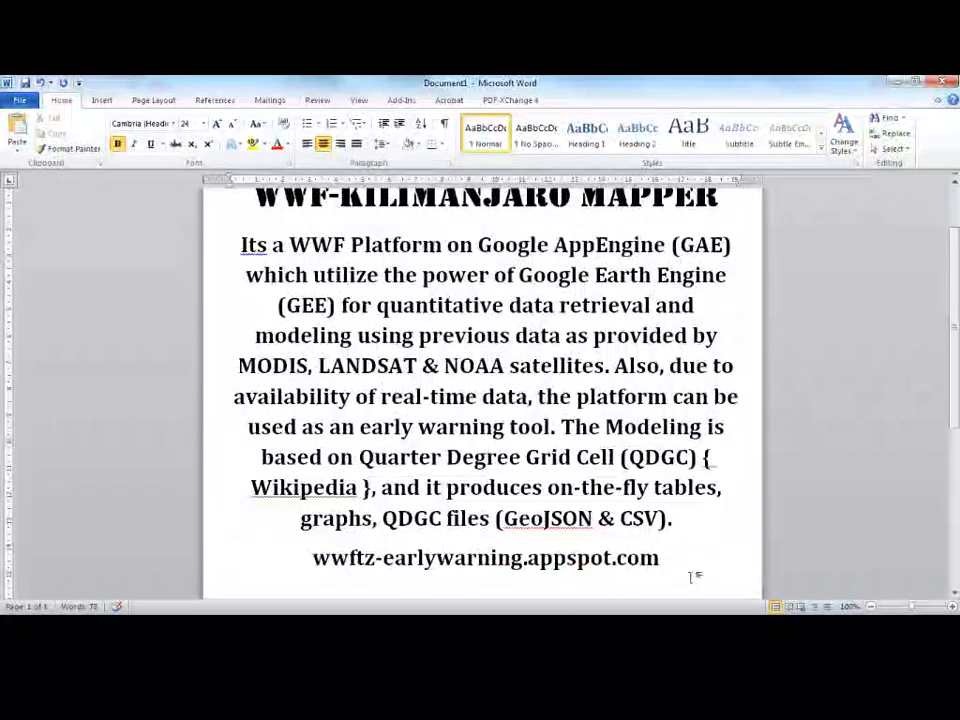
Colour the pasted address line red.
left_click_drag(690, 577, 312, 560)
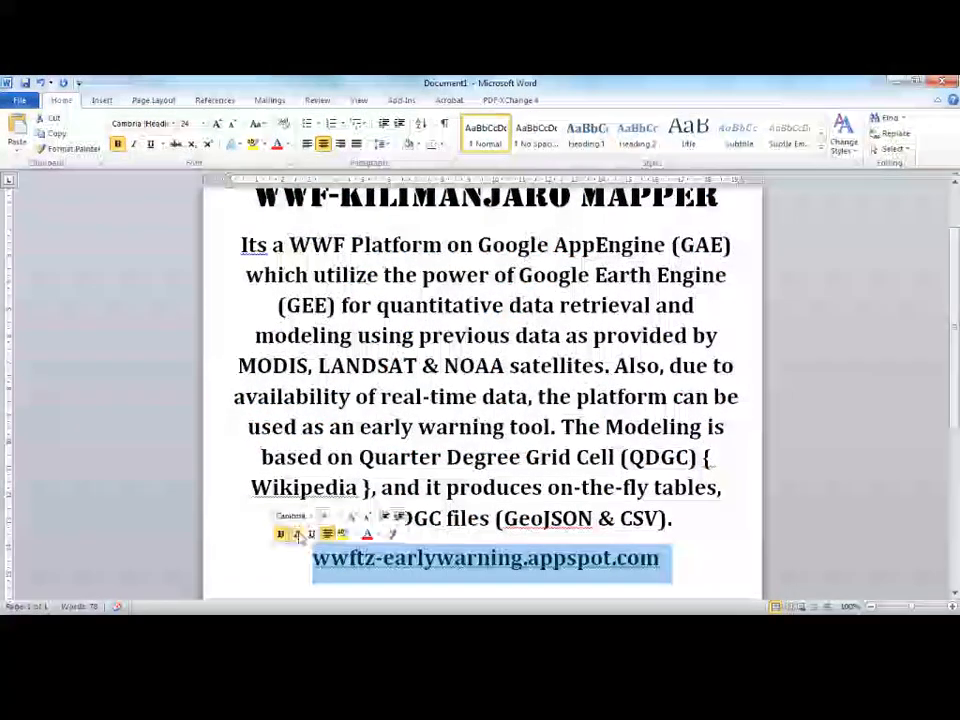
left_click(277, 144)
scroll(540, 537, "up", 1)
scroll(540, 537, "down", 2)
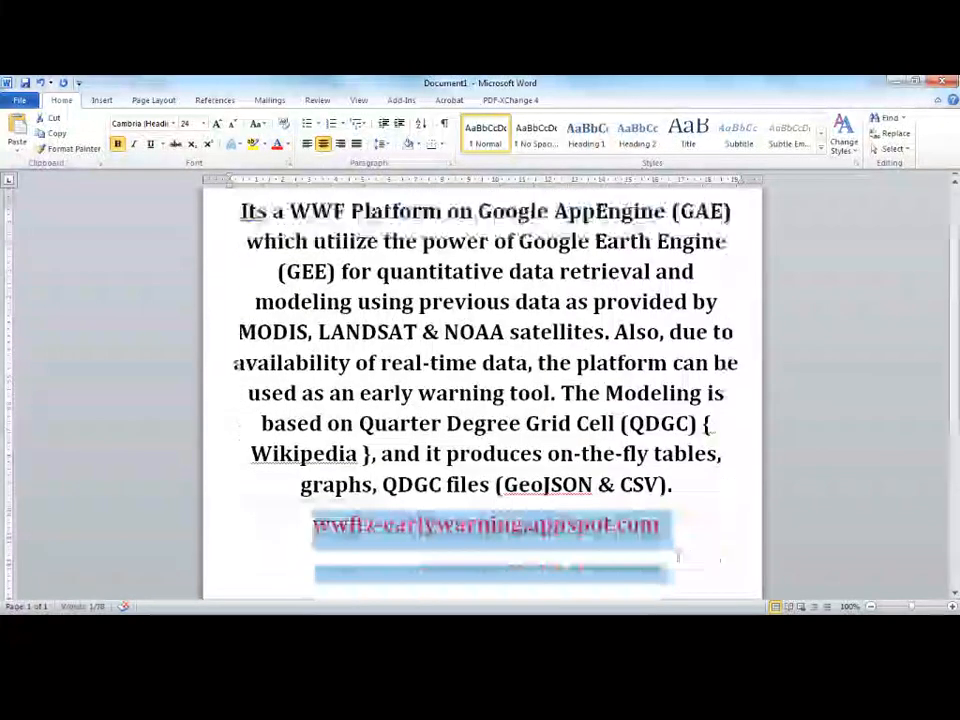
left_click(527, 549)
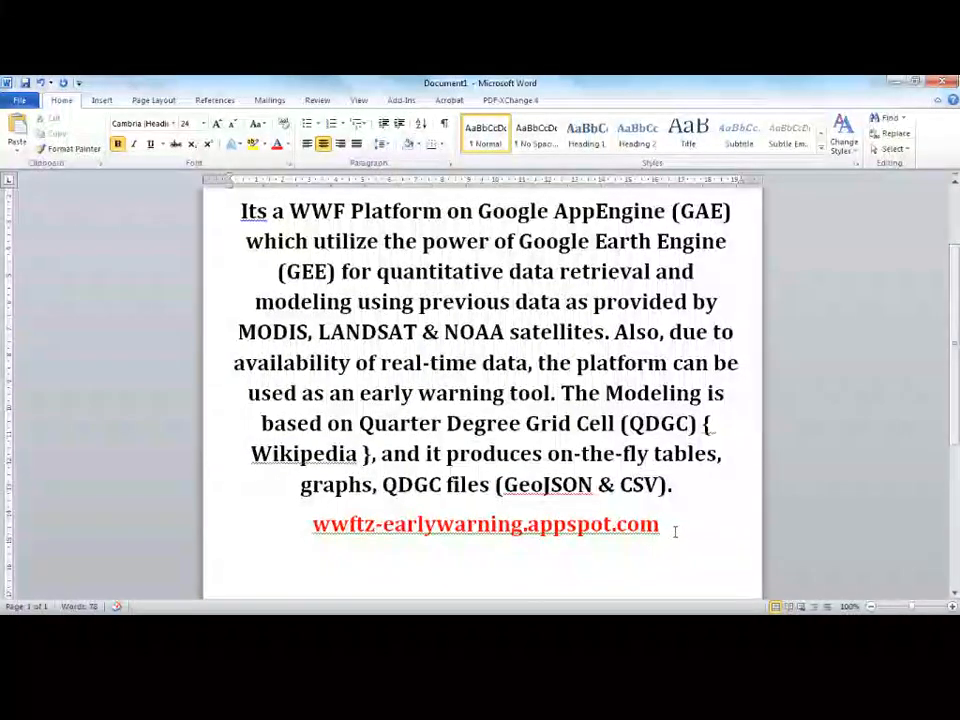
scroll(675, 532, "up", 4)
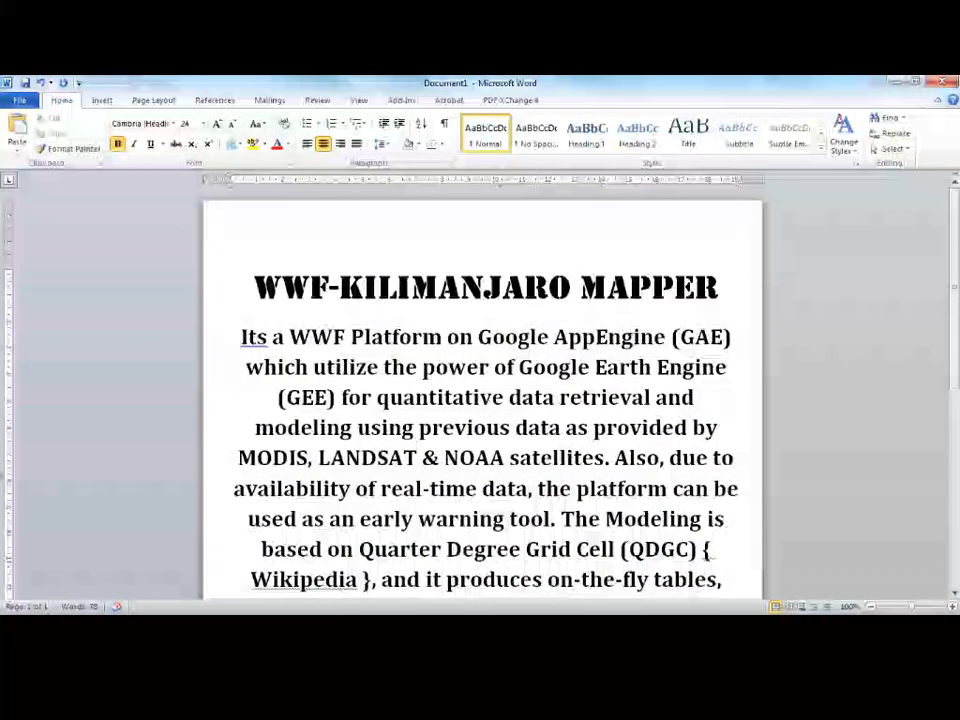
Switch back to the browser and open wwftz-earlywarning.appspot.com.
key("alt+Tab")
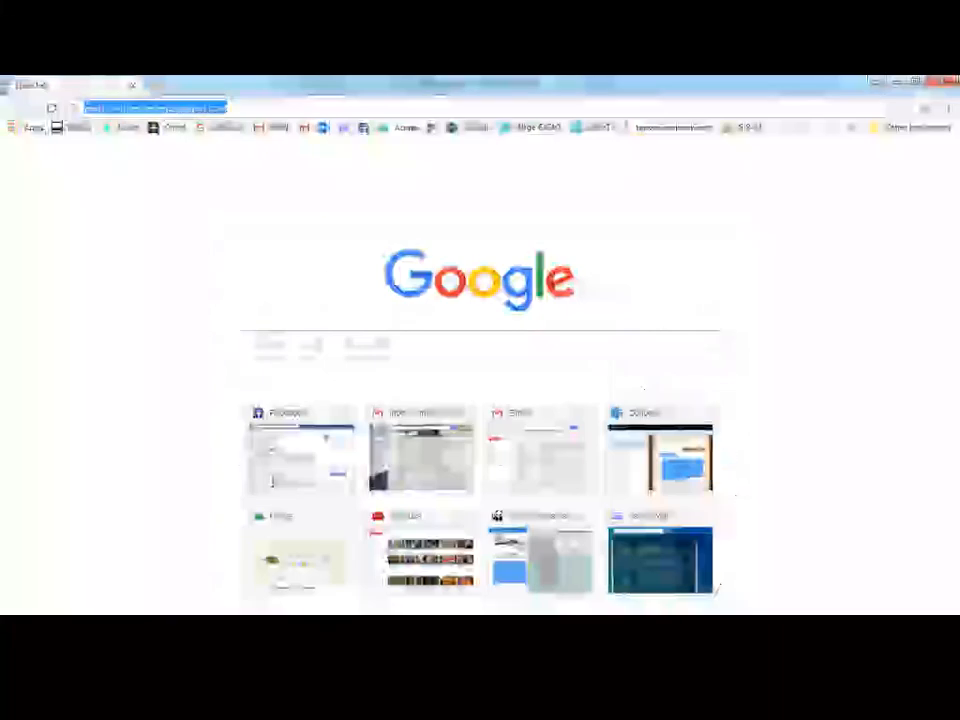
left_click(291, 108)
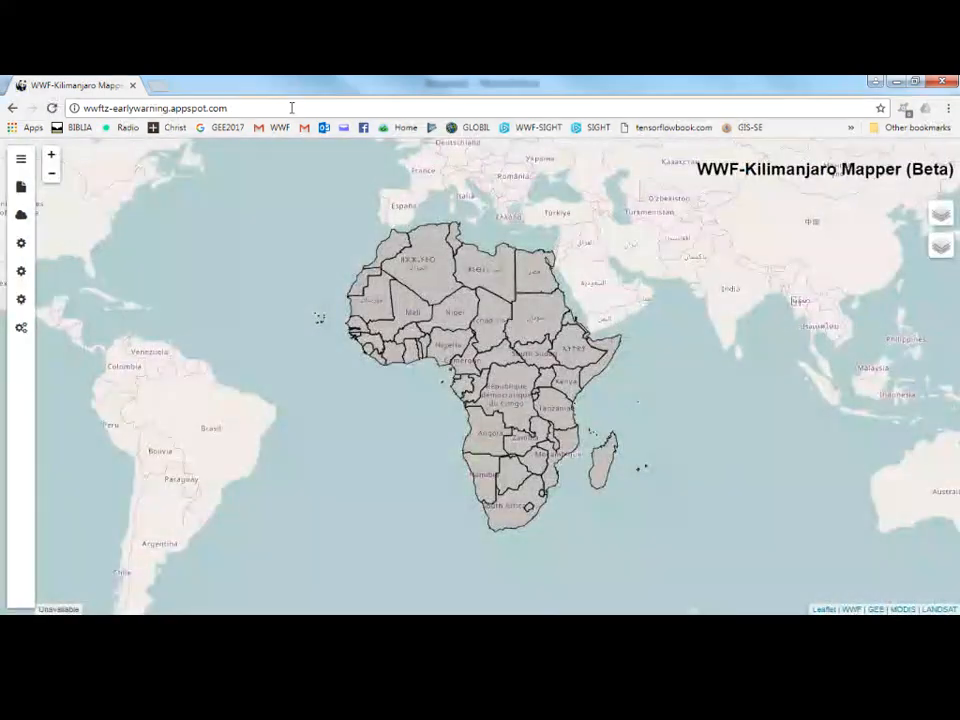
Switch the map's base layer to OpenTopoMap.
mouse_move(925, 220)
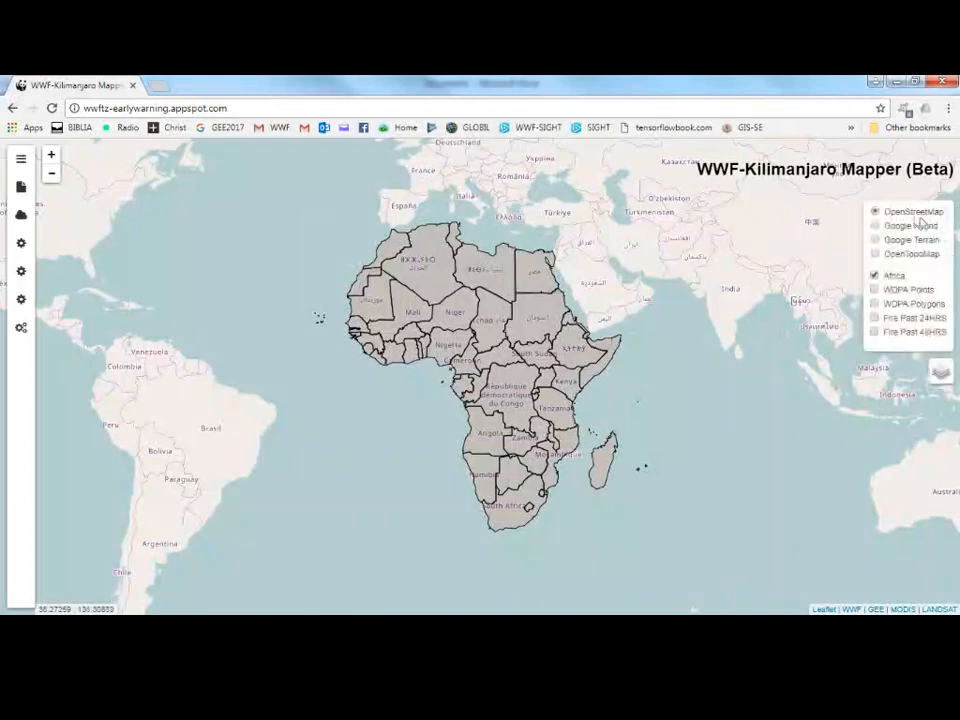
left_click(897, 254)
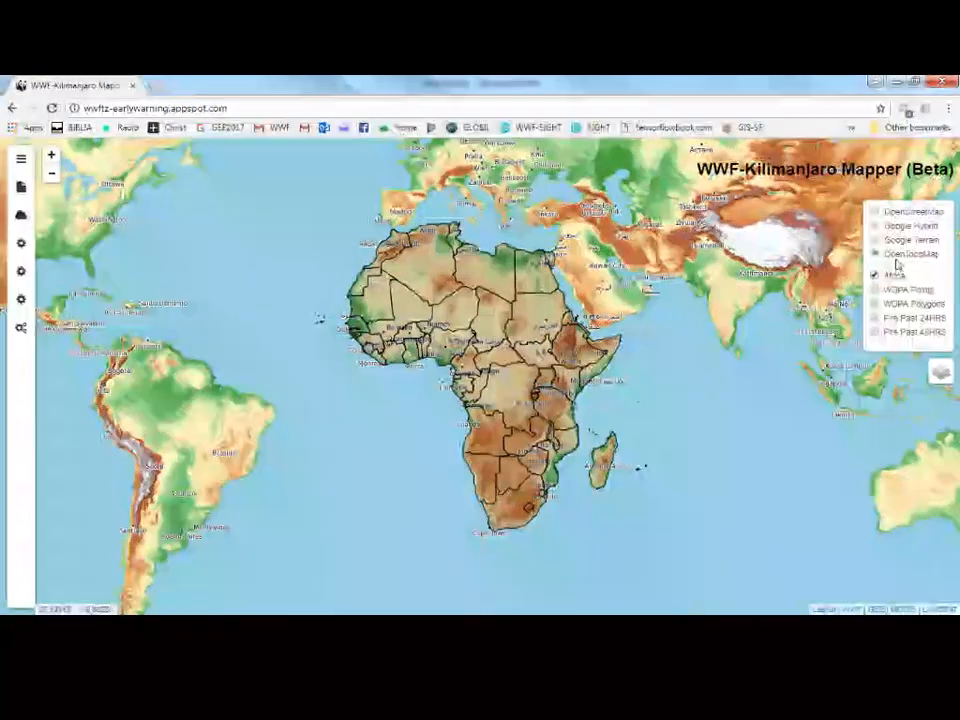
Hide the Africa layer and toggle the WDPA Points and WDPA Polygons overlays on and off.
left_click(892, 277)
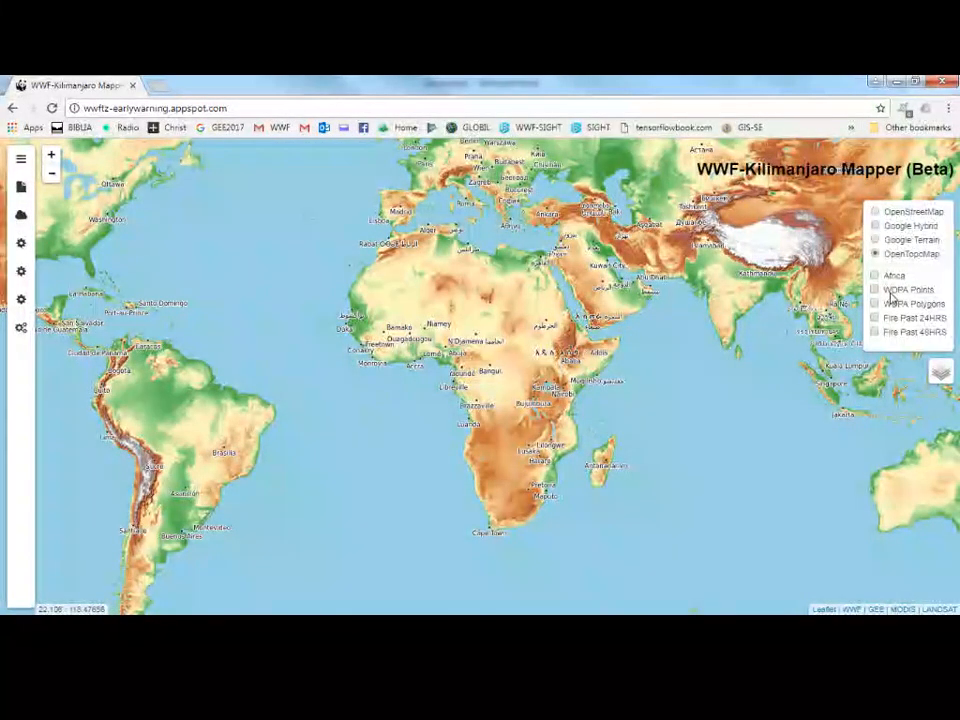
left_click(892, 290)
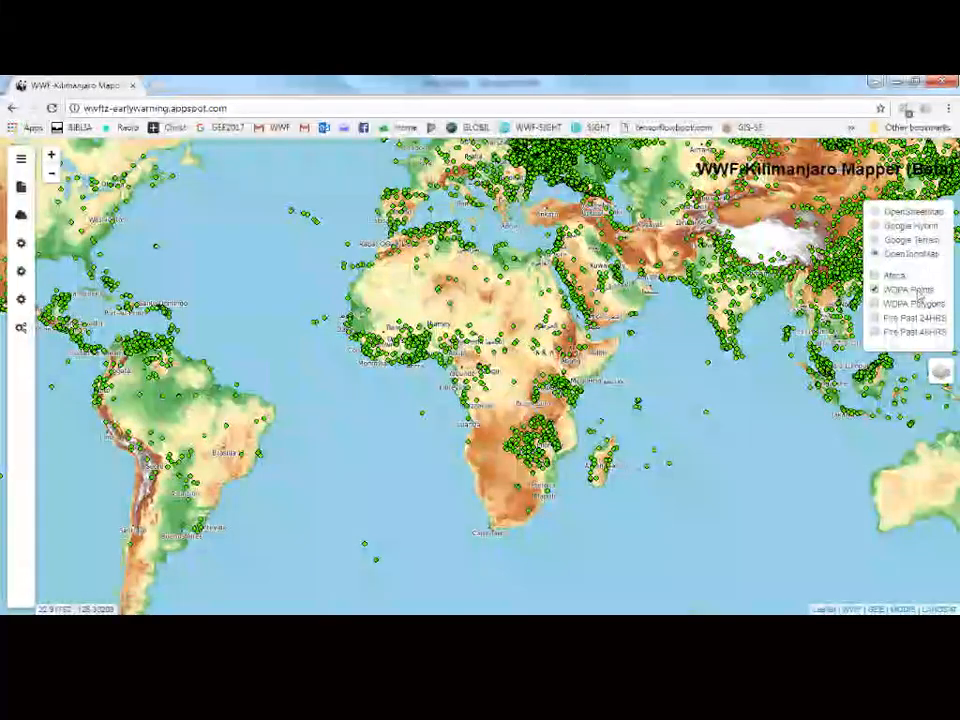
left_click(875, 303)
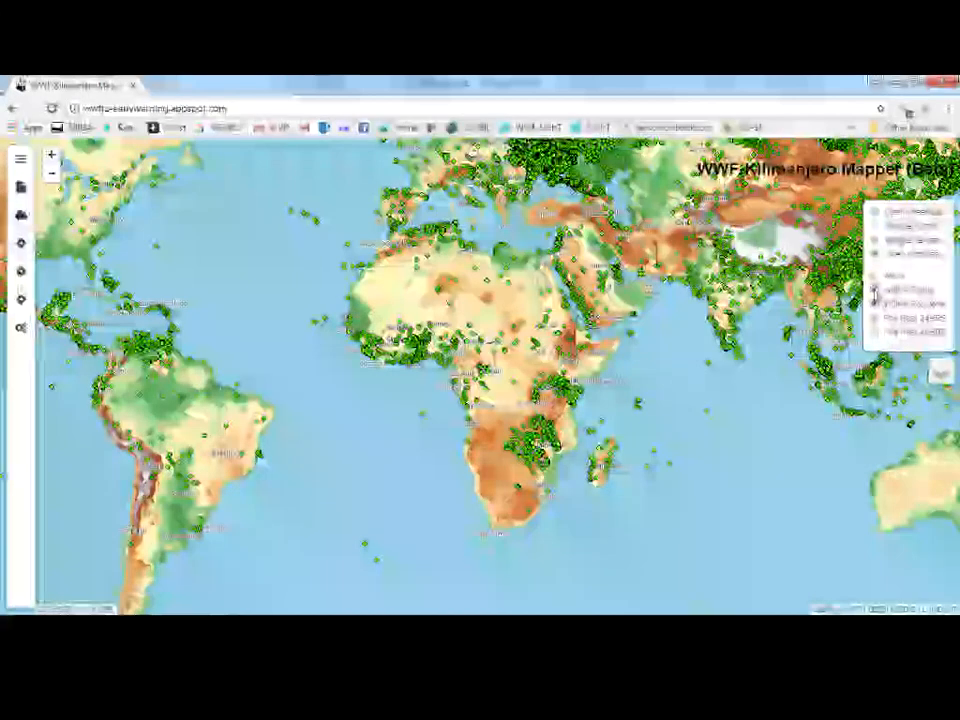
left_click(874, 289)
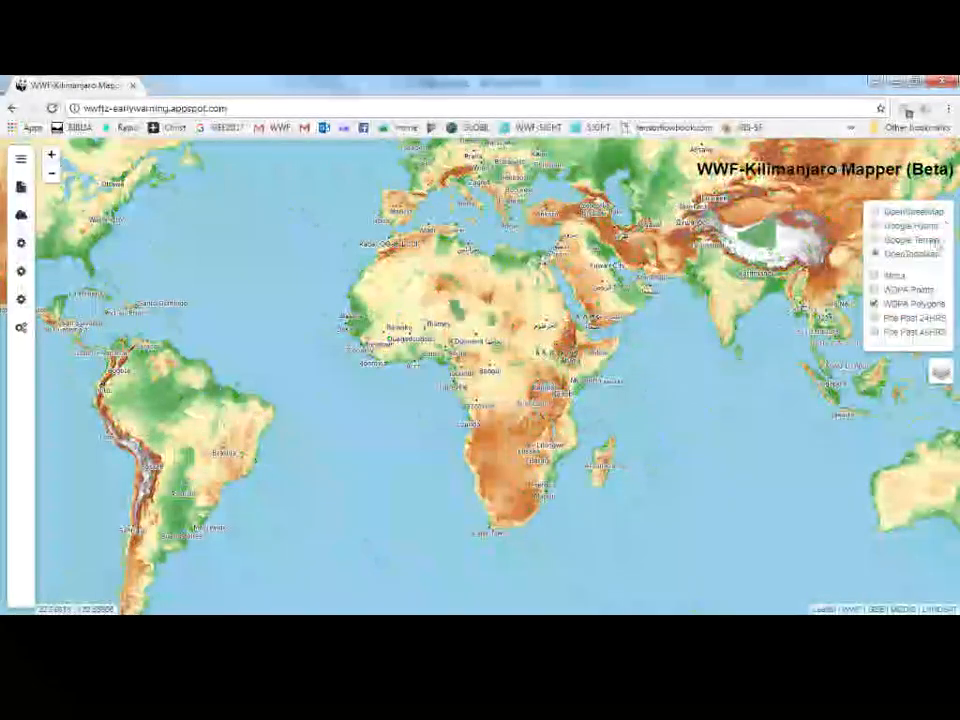
left_click(875, 303)
Display the Fire Past 24HRS and Fire Past 48HRS overlays in turn.
left_click(875, 317)
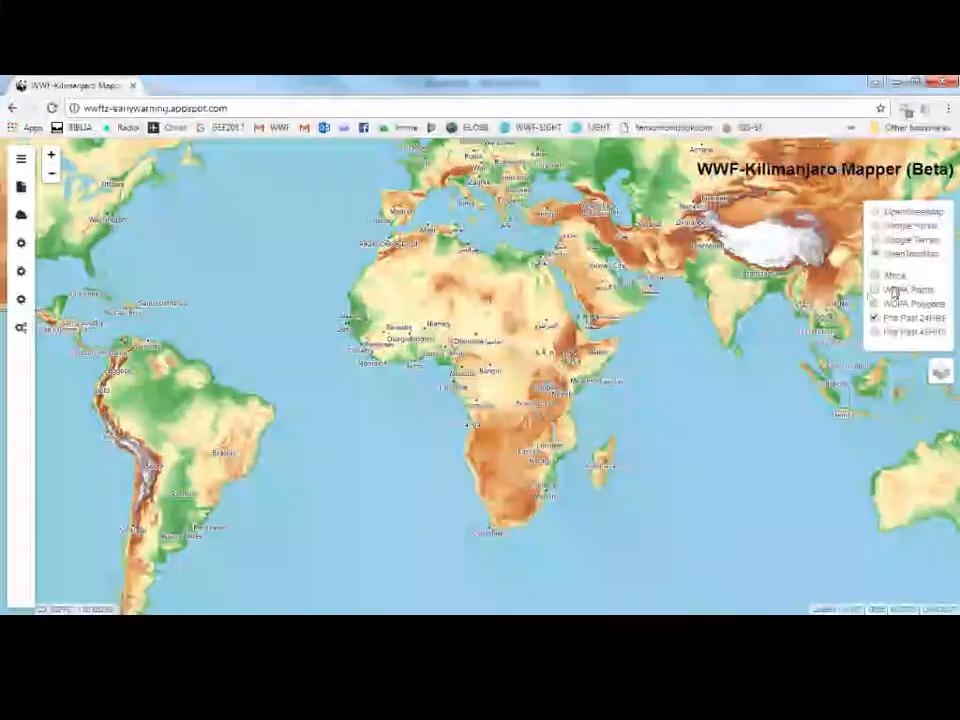
mouse_move(938, 235)
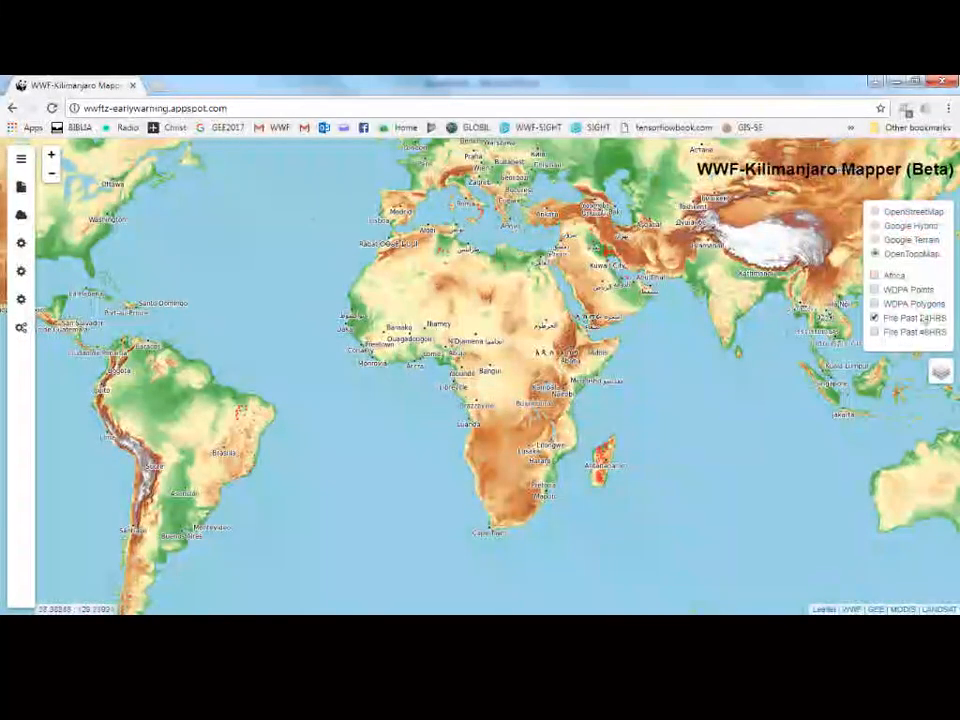
left_click(874, 332)
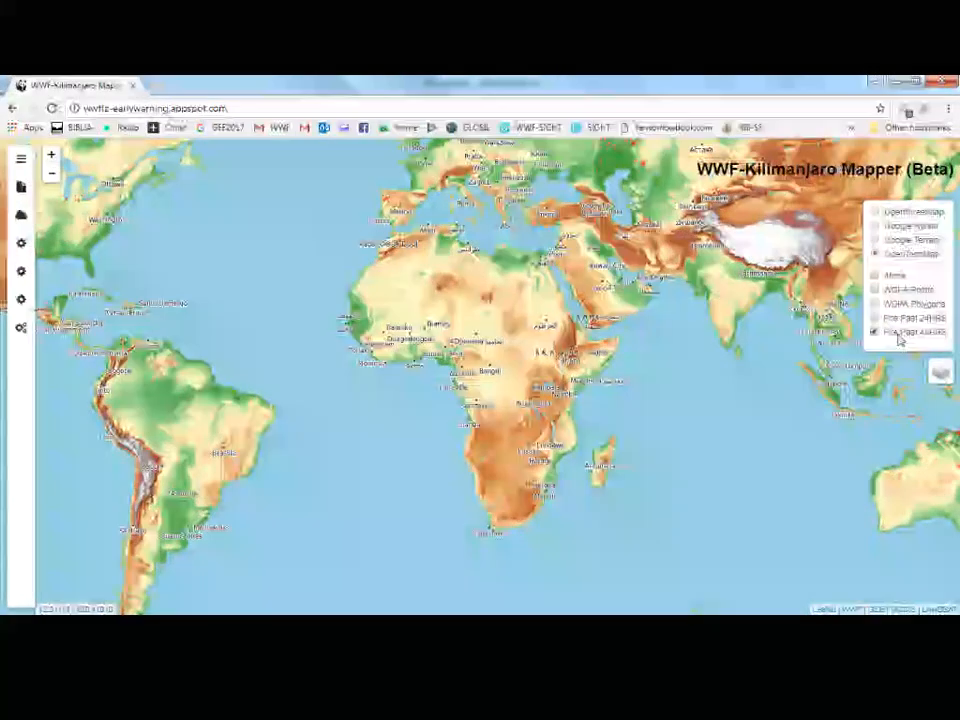
mouse_move(944, 257)
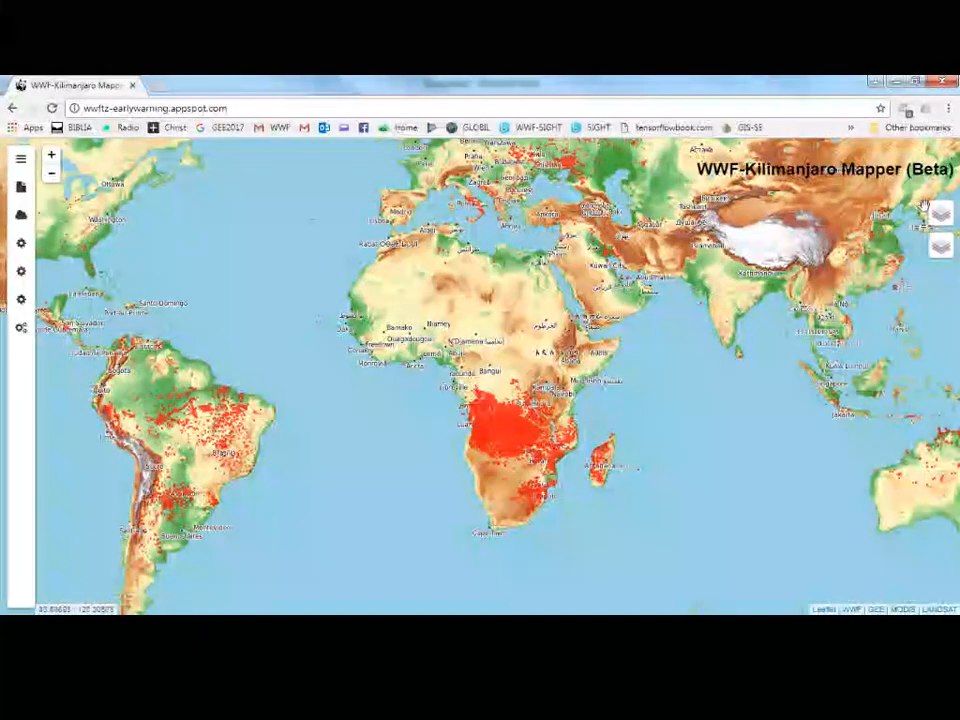
mouse_move(937, 214)
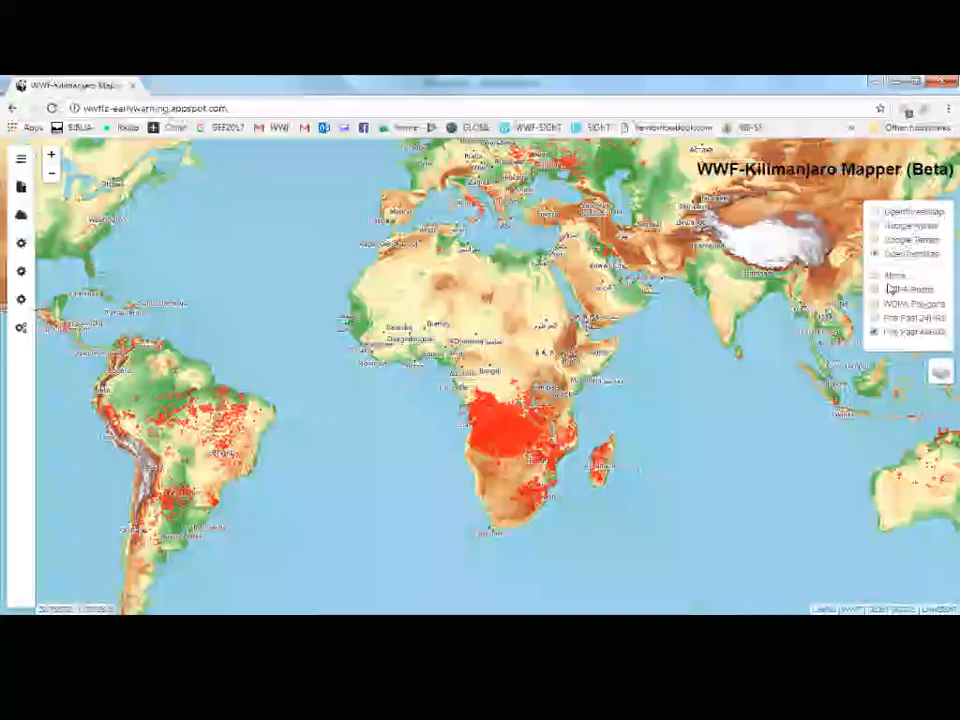
Hide the fire overlay and display the WDPA Polygons overlay.
left_click(885, 331)
mouse_move(940, 214)
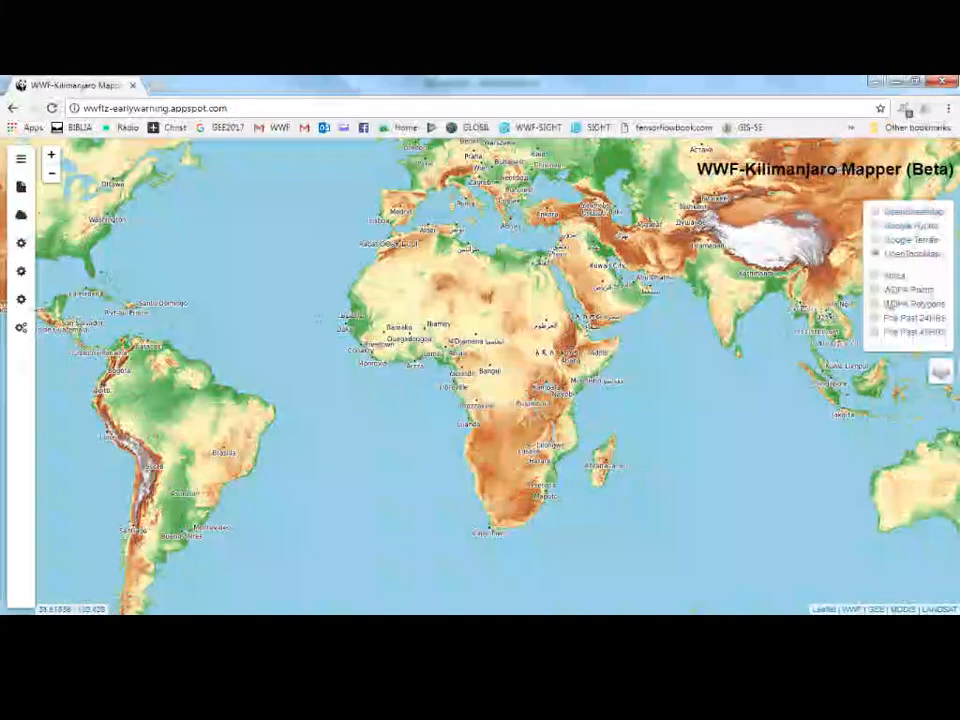
left_click(924, 305)
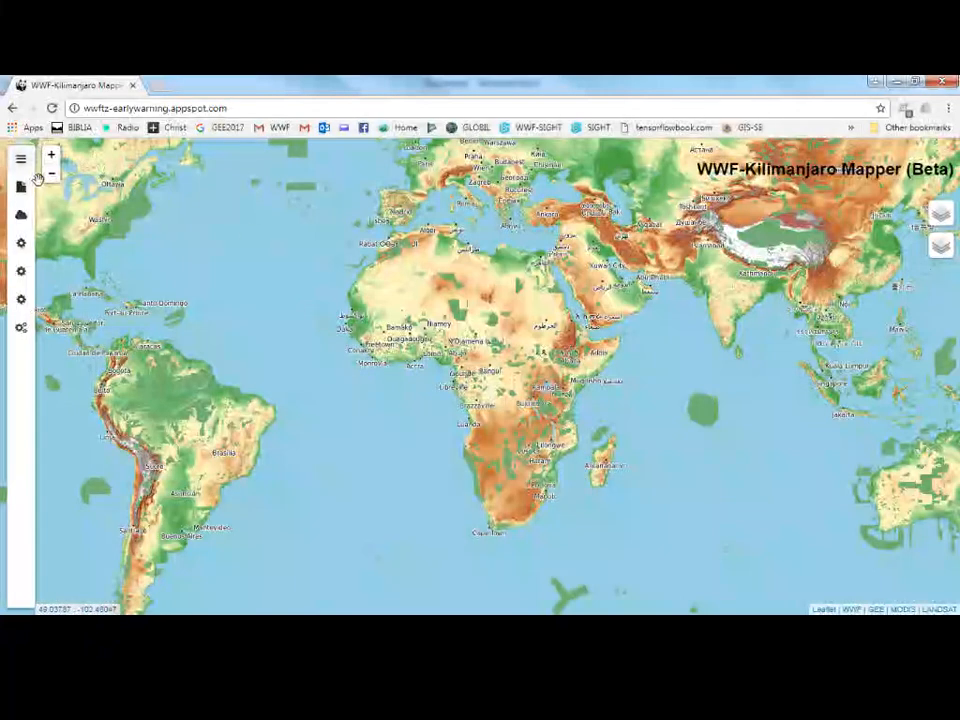
Open the side panel with the Kilimanjaro Mapper introduction.
left_click(21, 158)
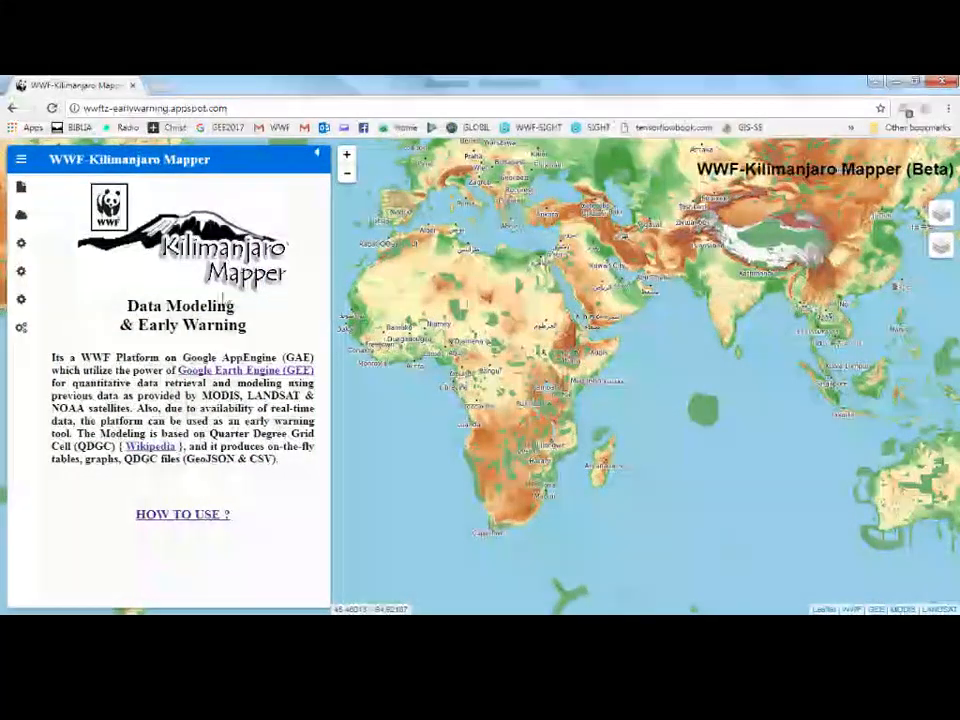
left_click(23, 162)
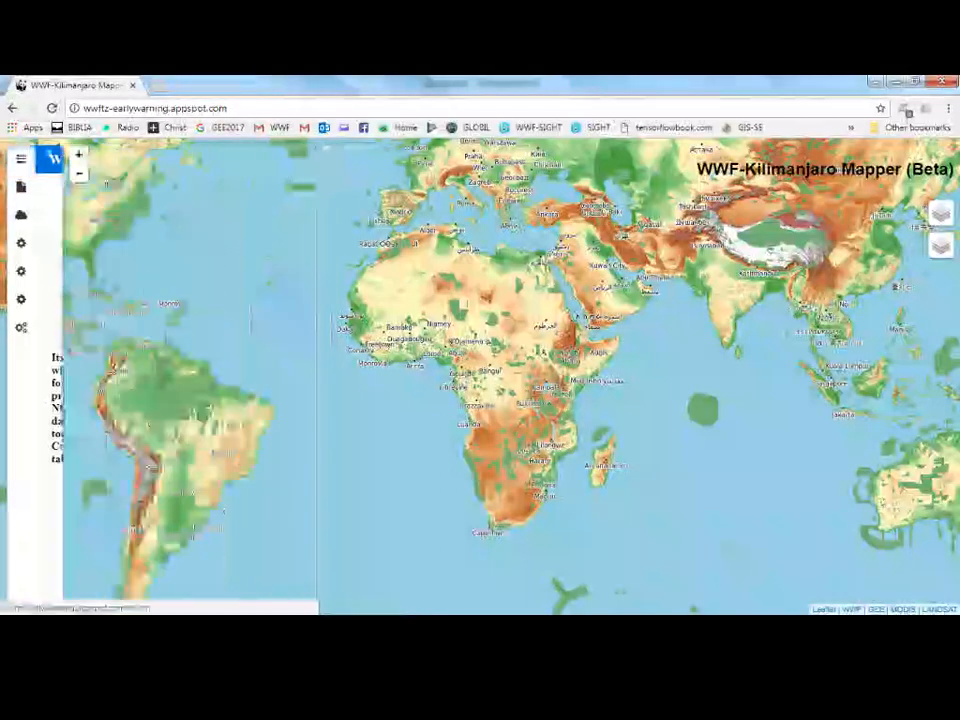
left_click(20, 160)
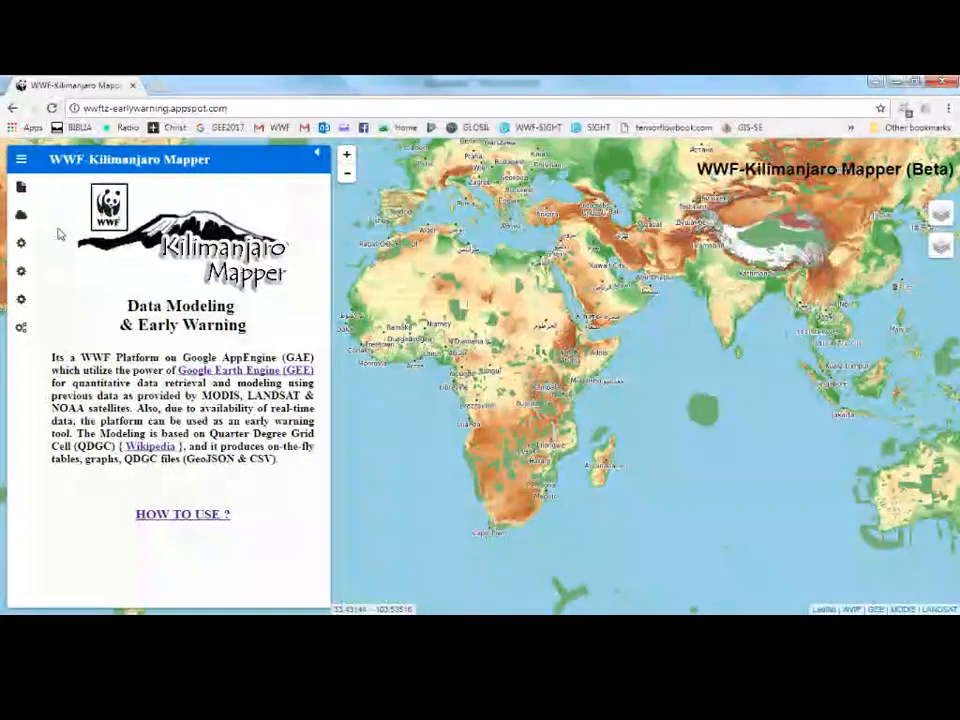
Open the information section and read through the platform description and parameter list.
left_click(22, 190)
scroll(180, 380, "down", 3)
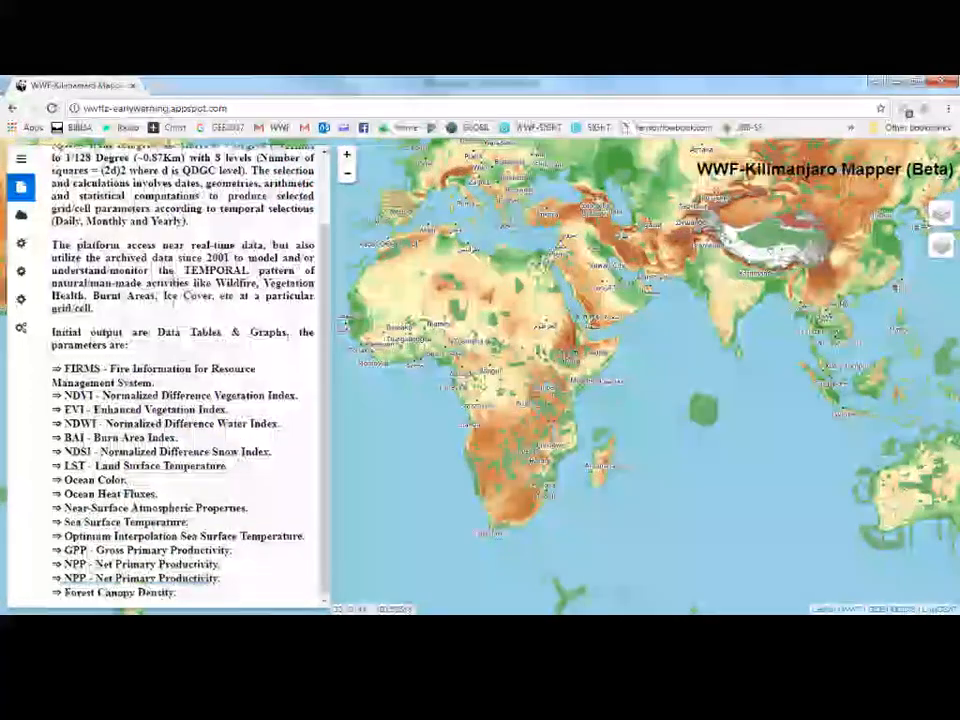
scroll(196, 368, "up", 1)
scroll(205, 440, "down", 1)
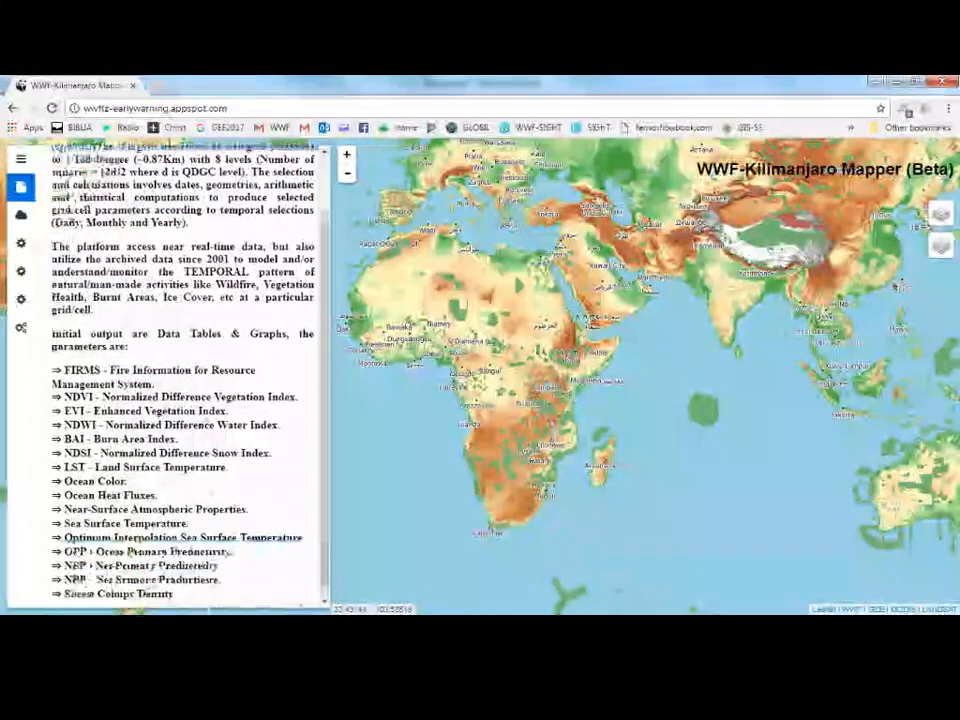
Open the Selections/Plots panel and plot the point at latitude -8.839, longitude 37.449.
left_click(21, 214)
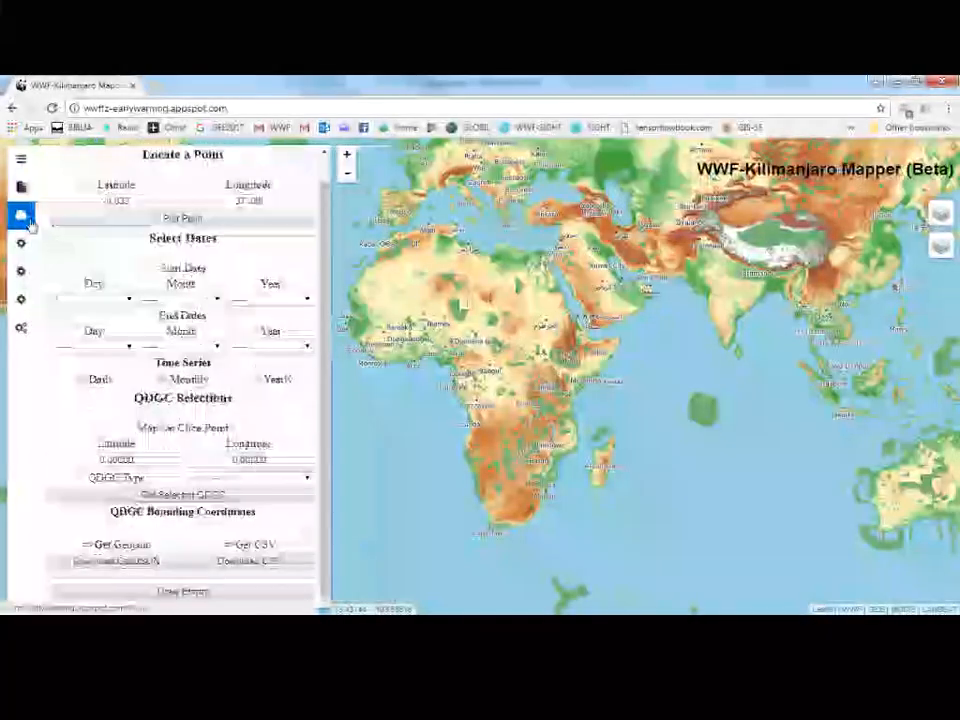
scroll(251, 268, "up", 1)
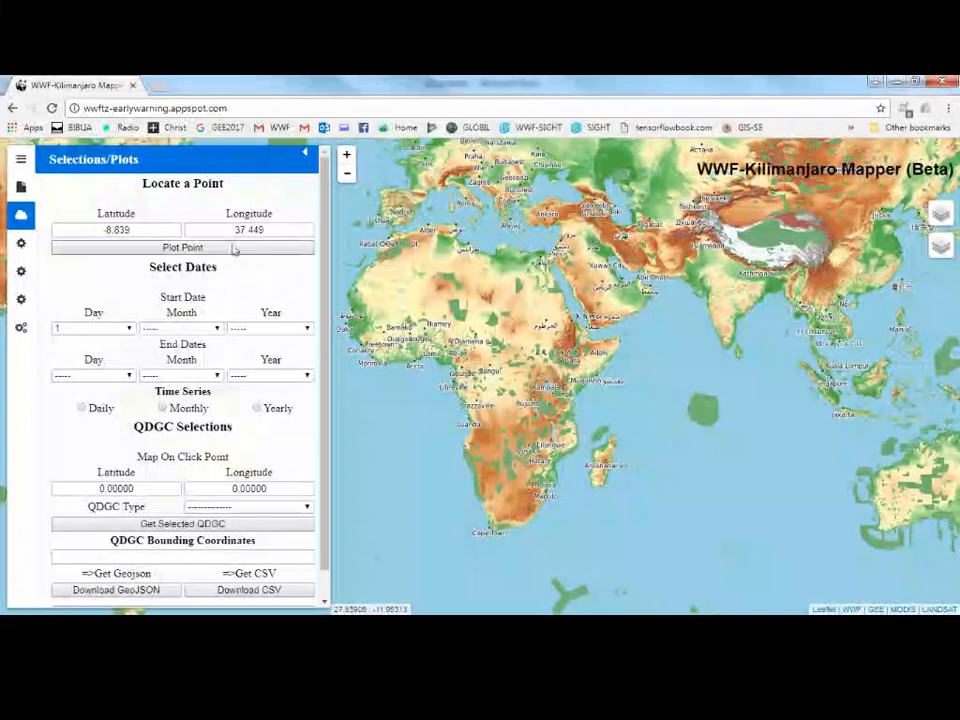
left_click(166, 229)
left_click(232, 229)
left_click(154, 229)
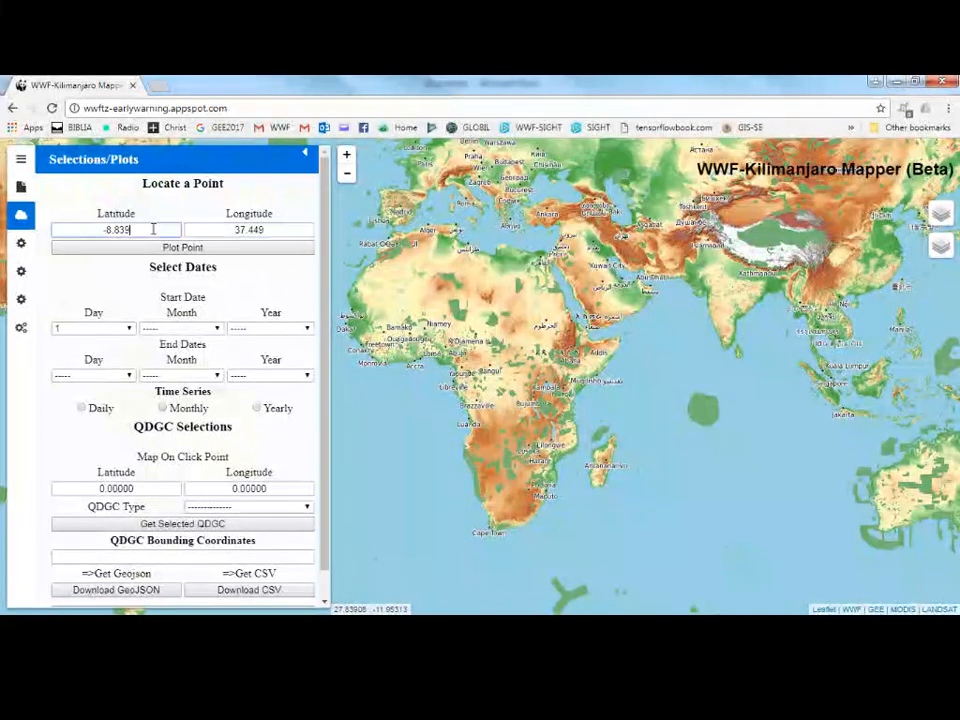
left_click(237, 229)
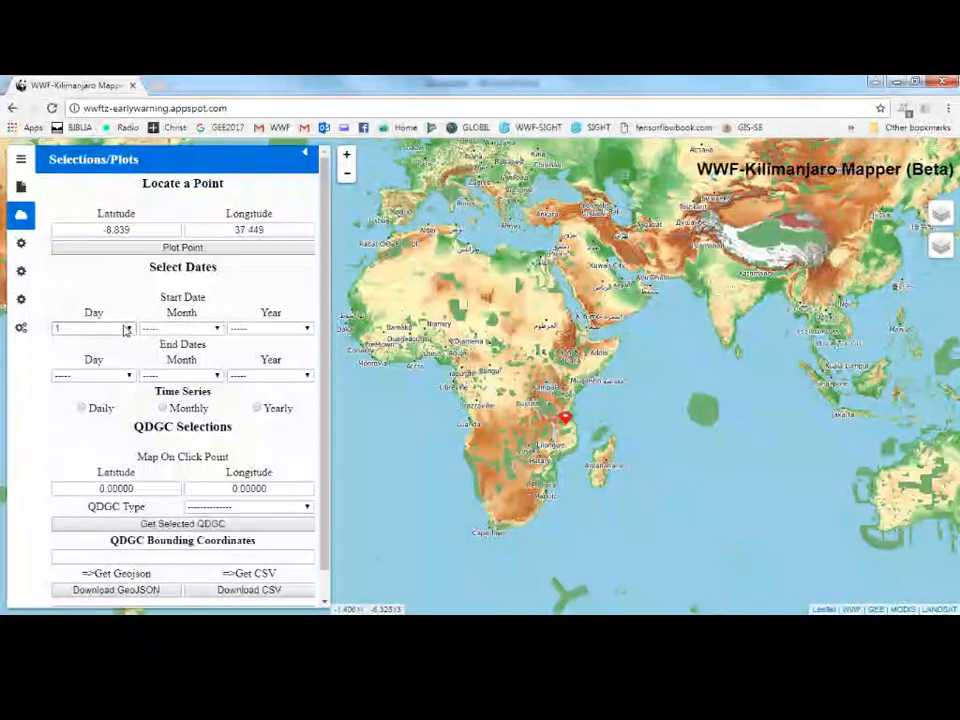
Set the end day to 31 and the start month to 1.
left_click(128, 377)
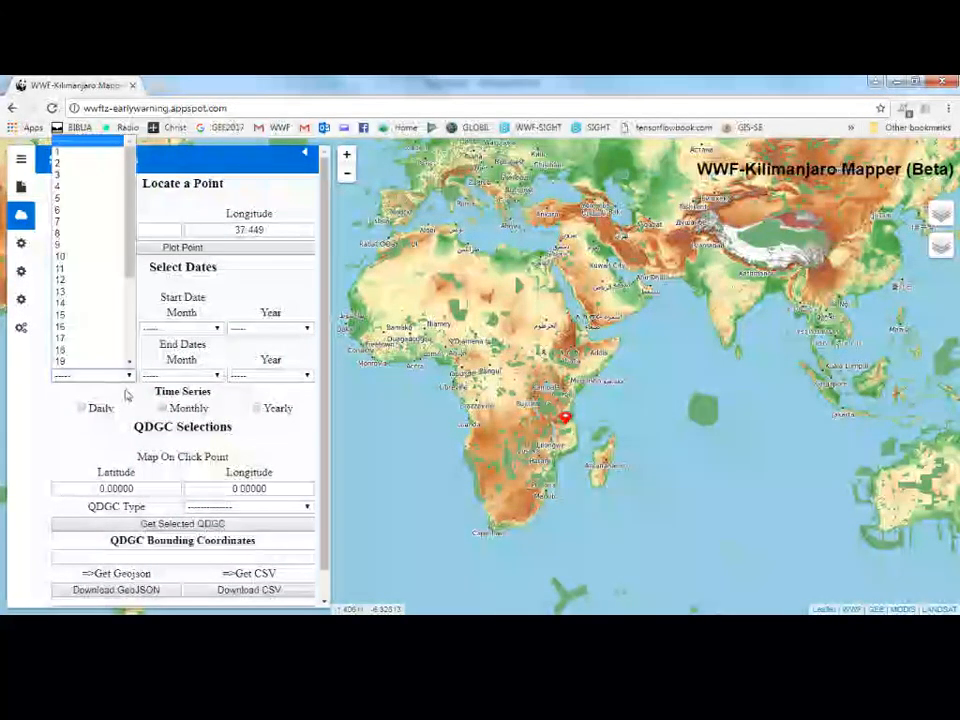
scroll(122, 339, "down", 4)
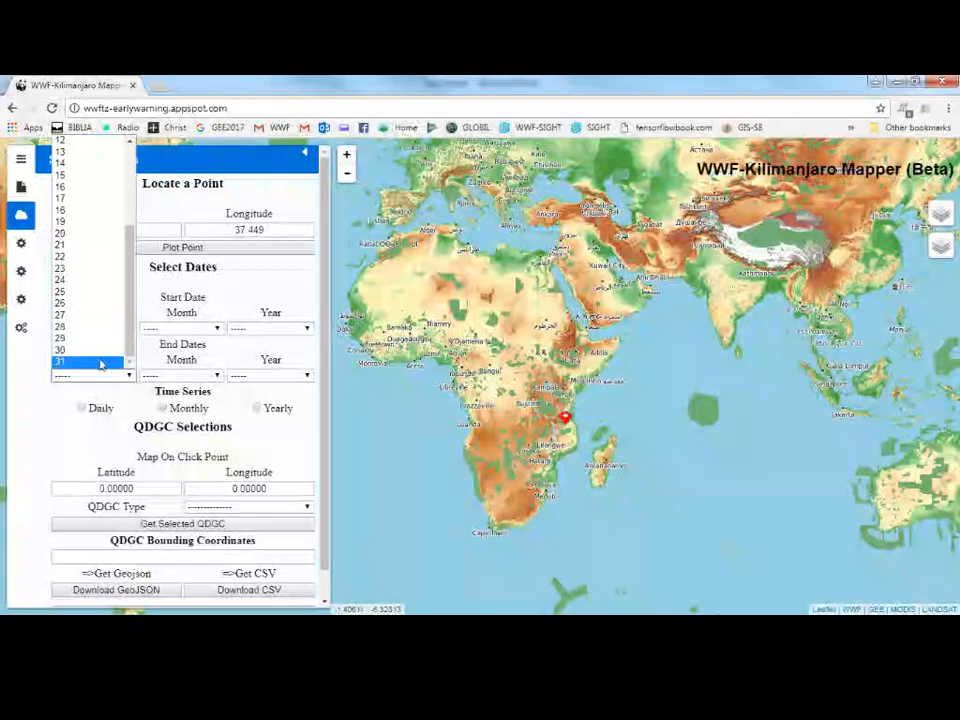
left_click(100, 364)
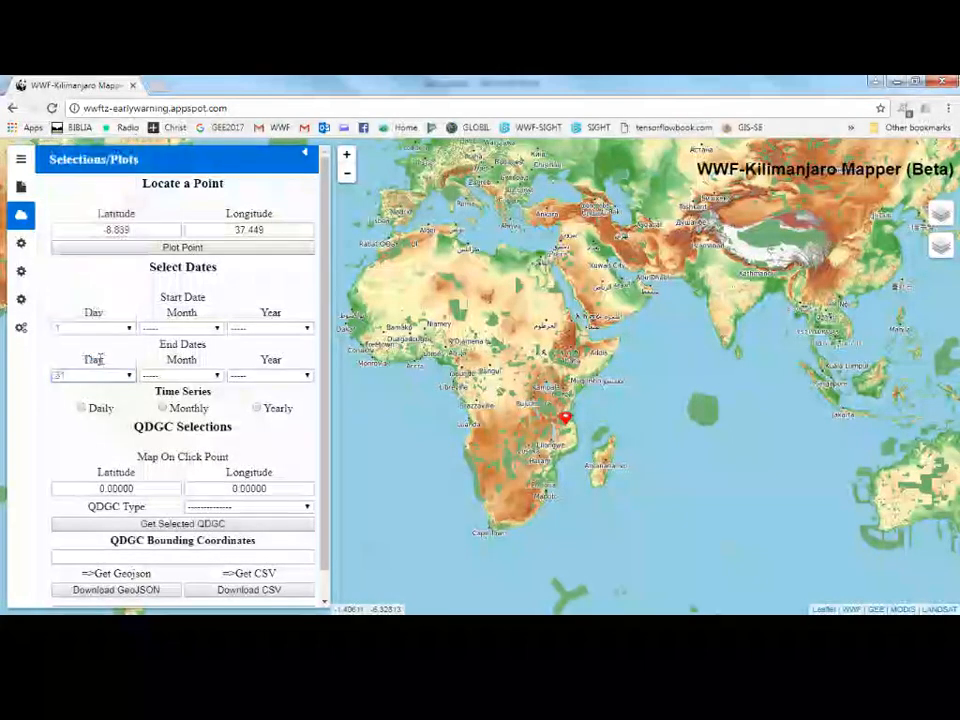
left_click(190, 329)
left_click(185, 355)
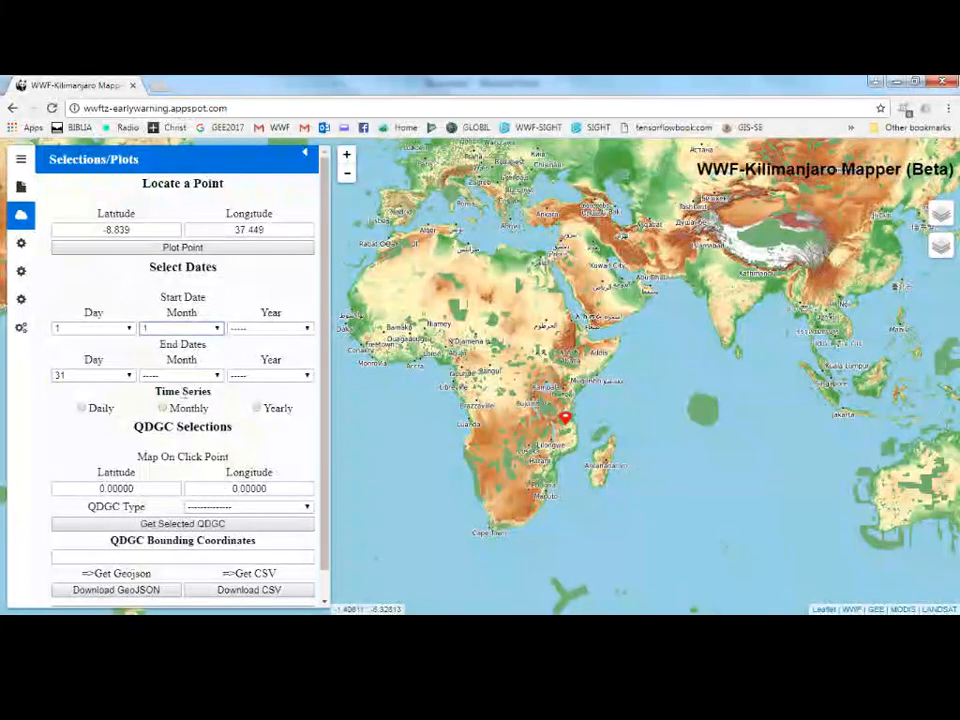
Set the end month to 12 and the start year to 2016.
left_click(185, 375)
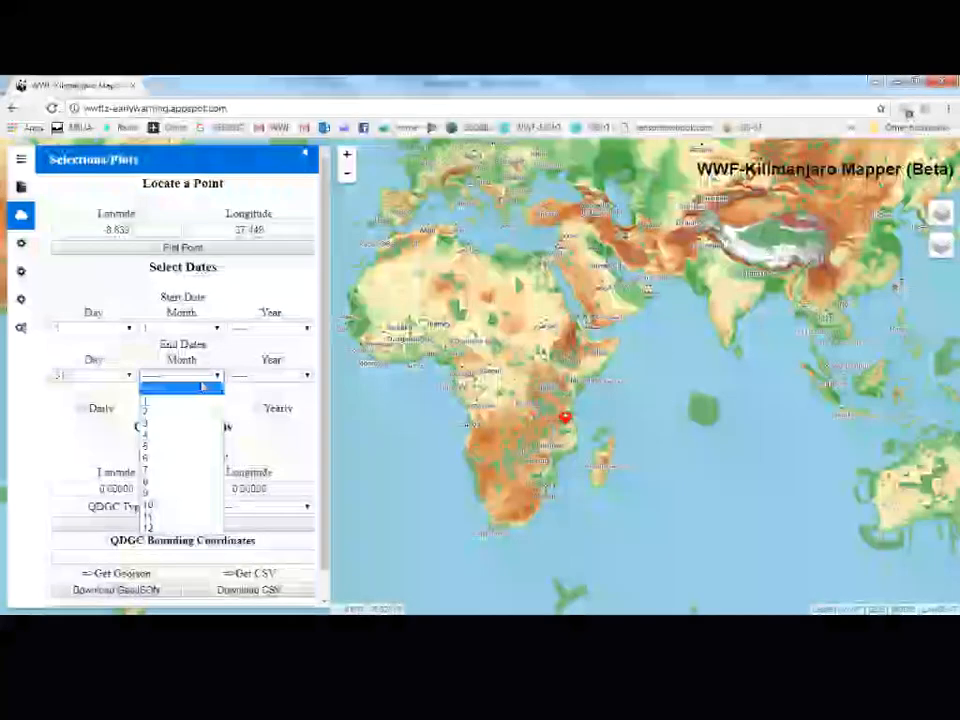
left_click(180, 529)
left_click(291, 327)
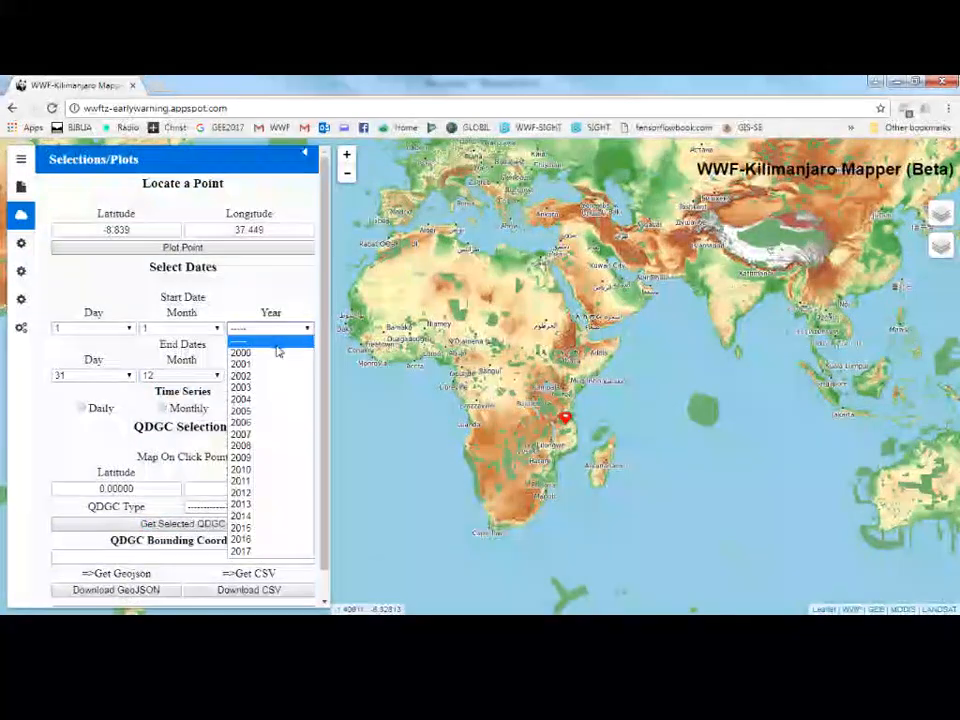
left_click(247, 551)
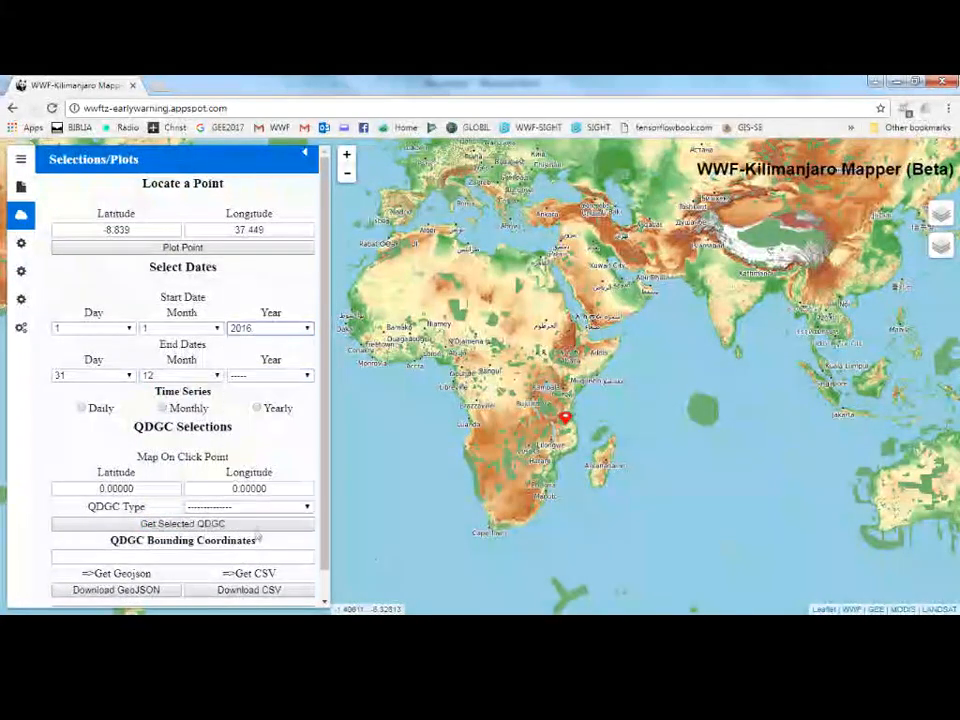
Set the end year to 2016 and choose the Monthly time series.
left_click(293, 374)
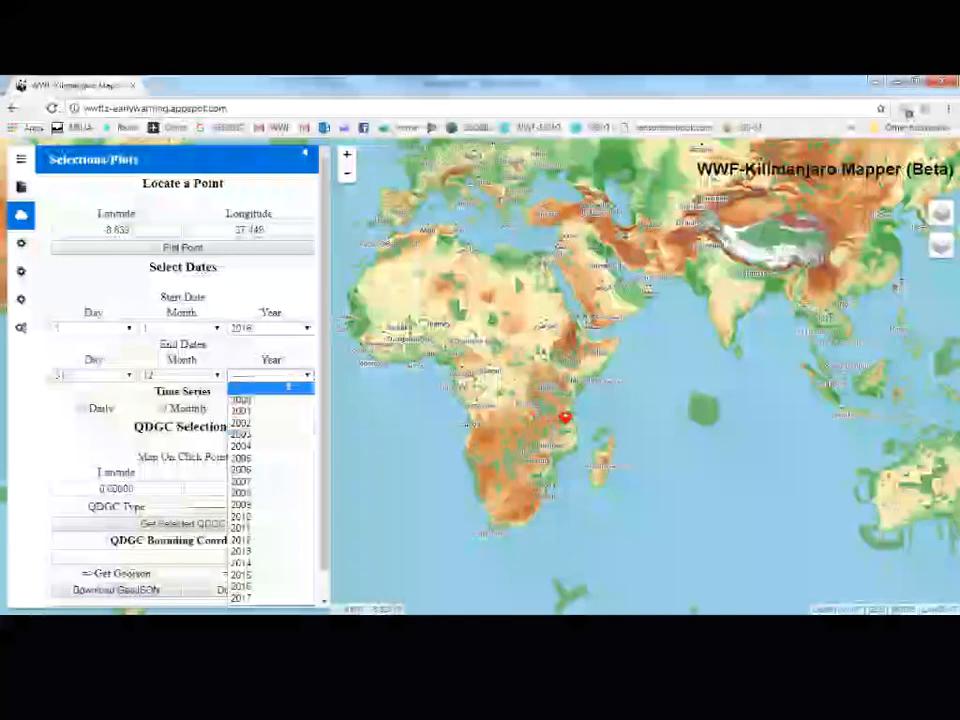
left_click(261, 591)
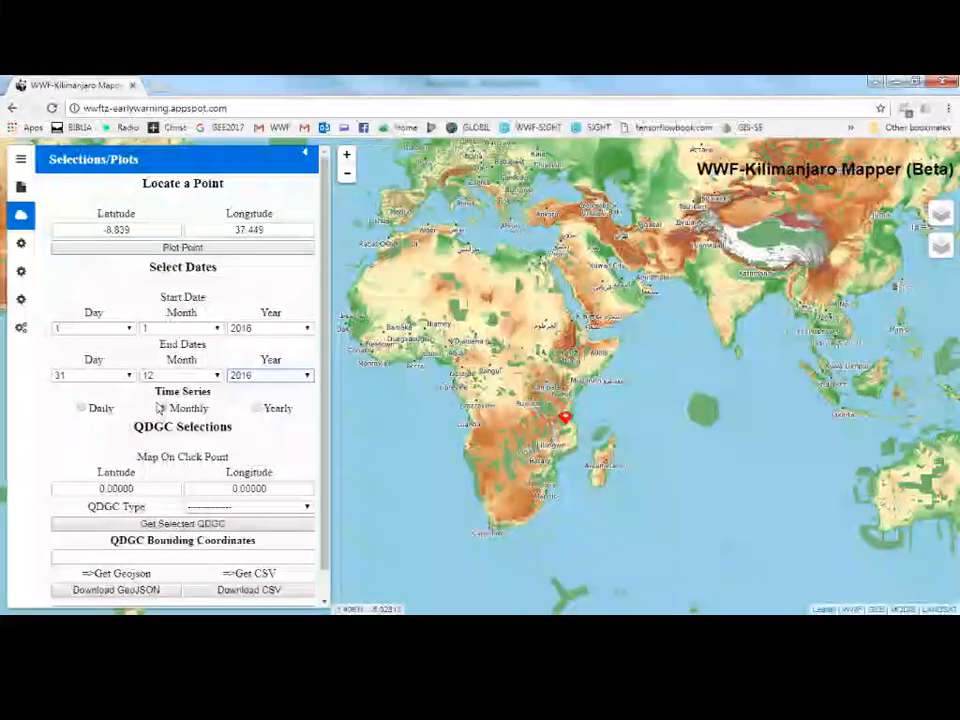
left_click(256, 408)
left_click(268, 375)
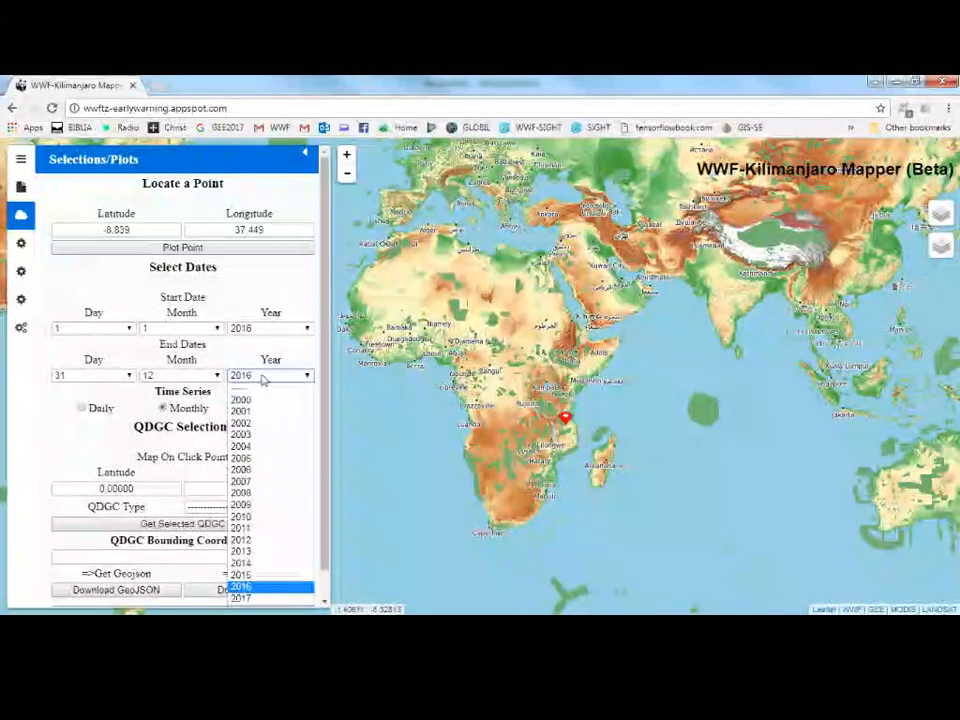
left_click(250, 595)
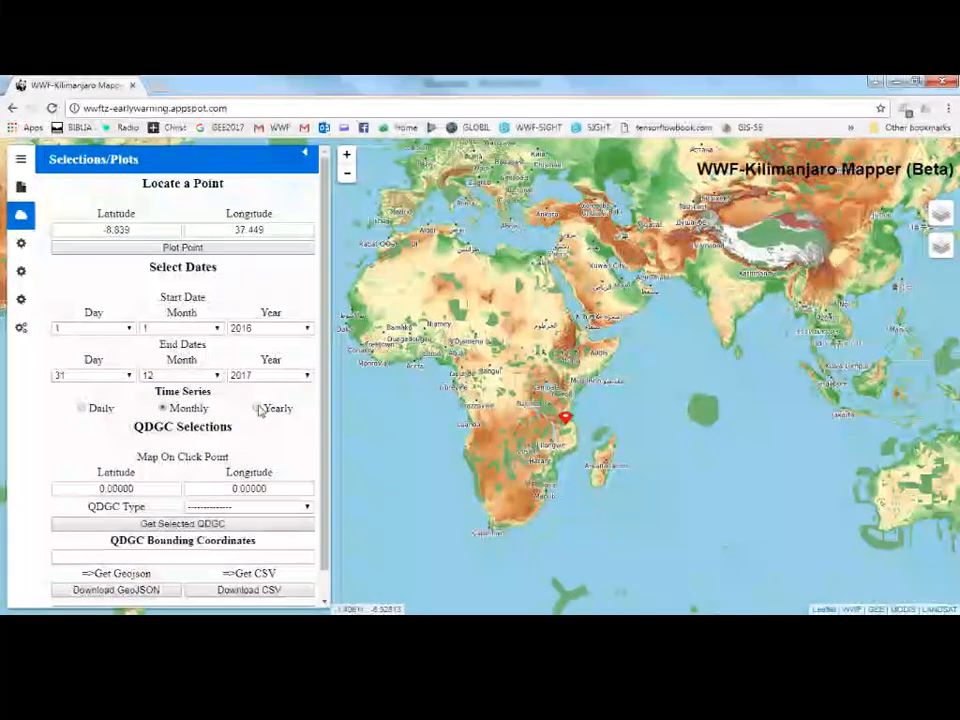
left_click(266, 375)
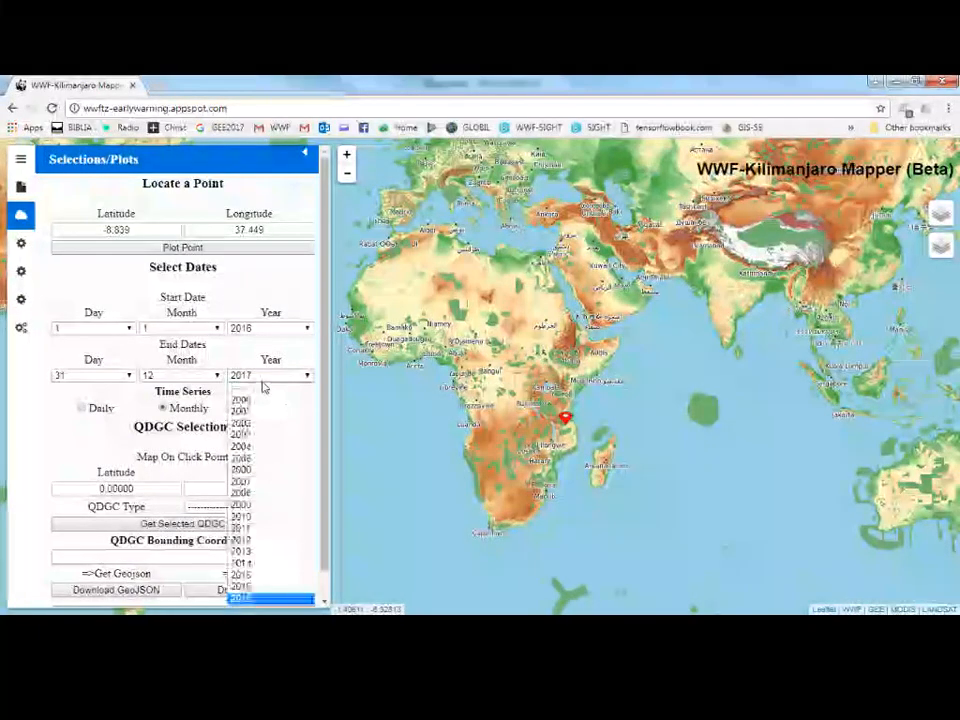
left_click(252, 586)
left_click(170, 376)
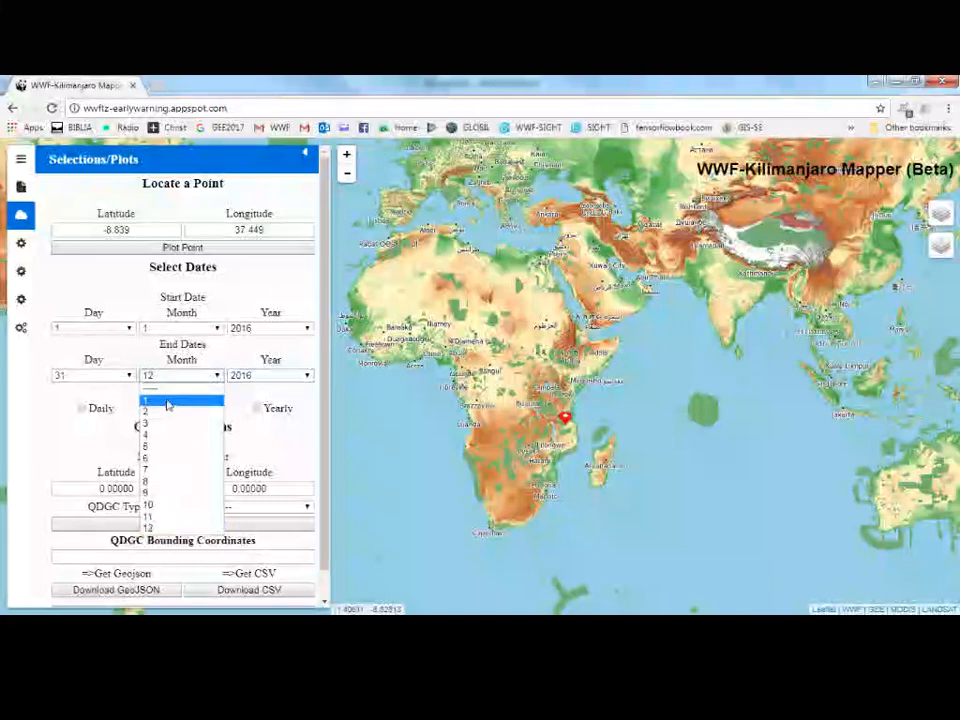
left_click(168, 403)
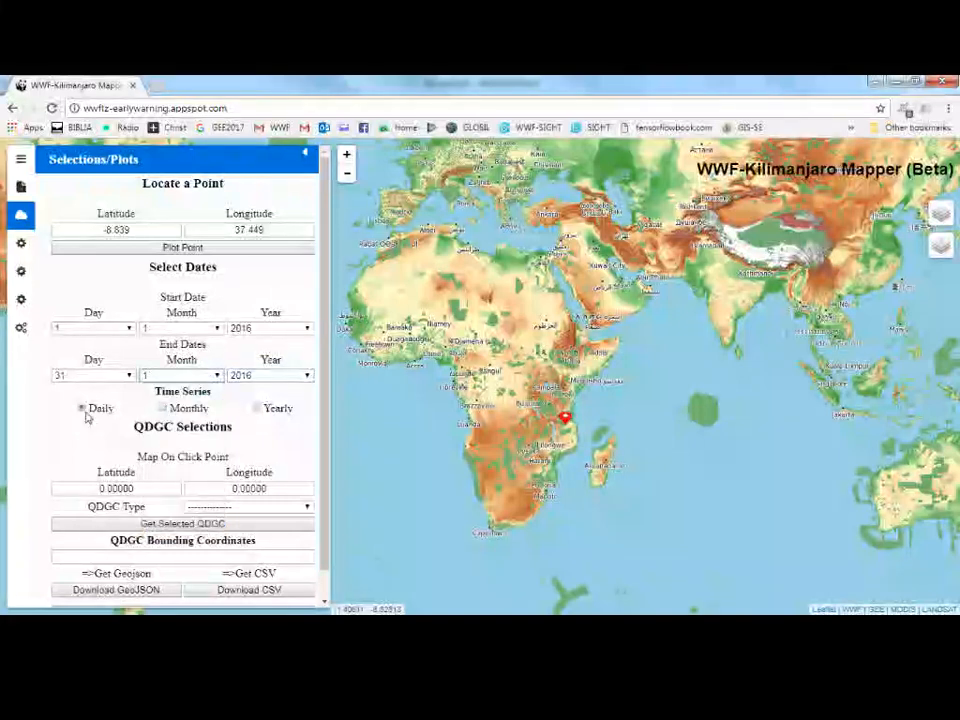
left_click(183, 375)
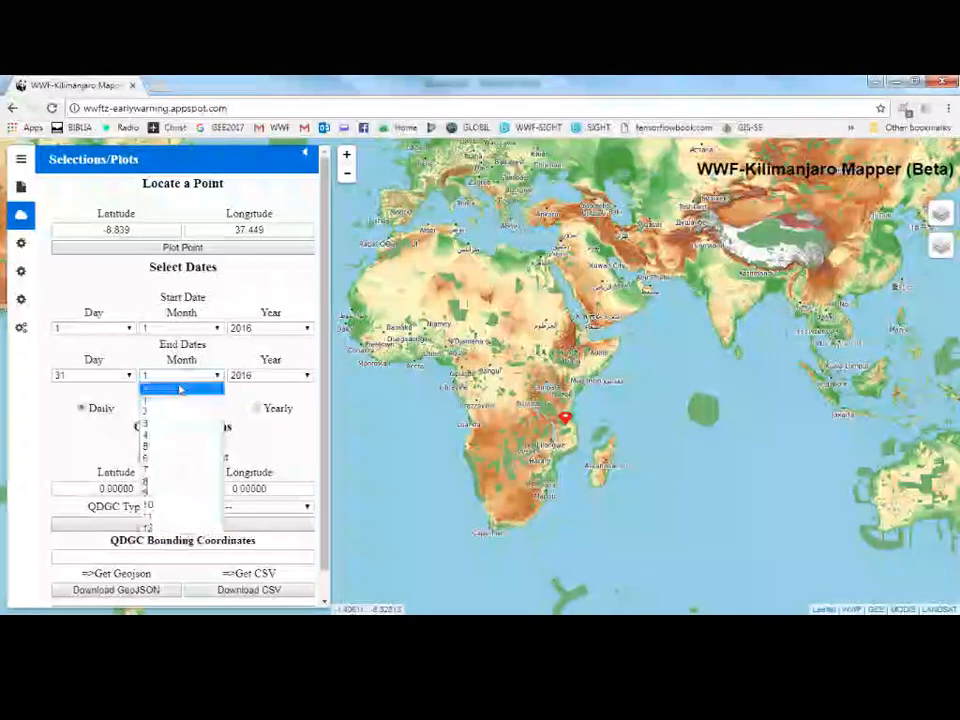
left_click(183, 528)
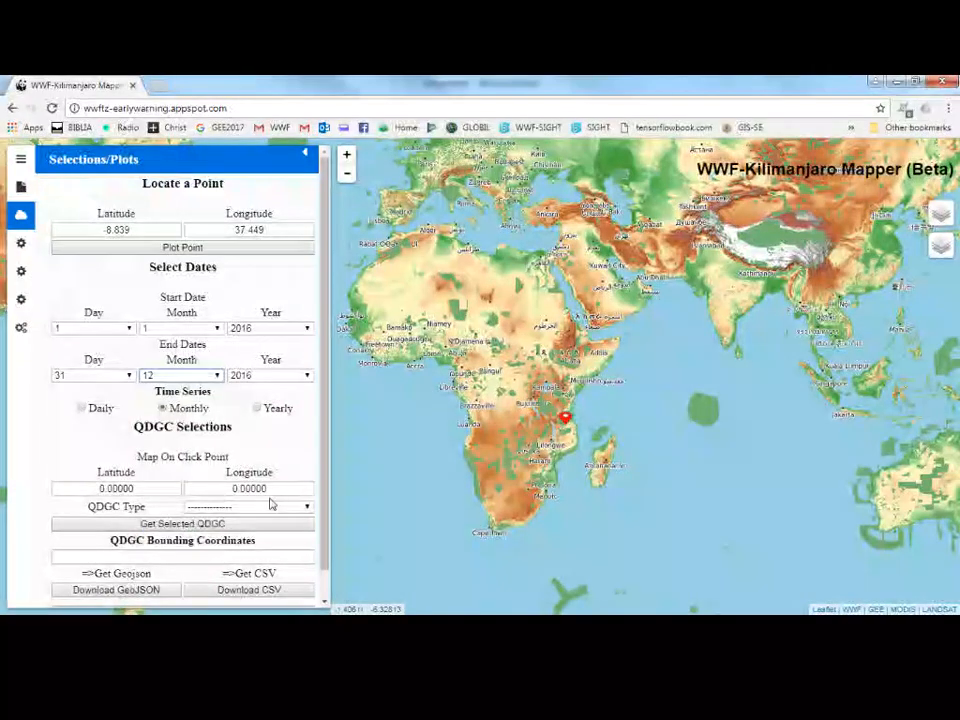
Switch the base map to OpenStreetMap.
scroll(566, 427, "up", 3)
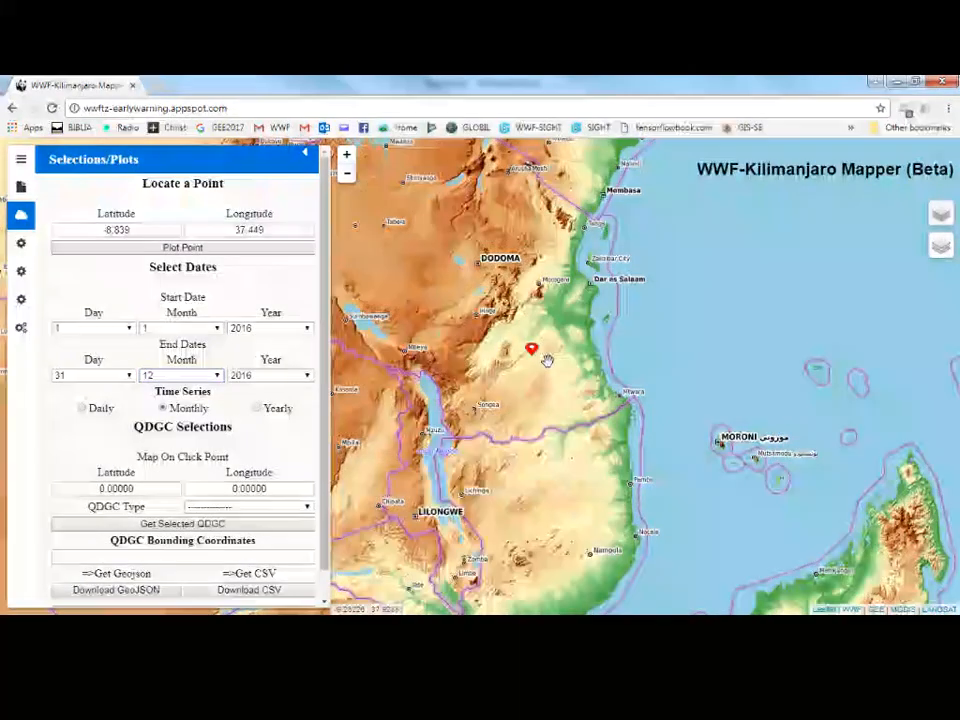
mouse_move(941, 214)
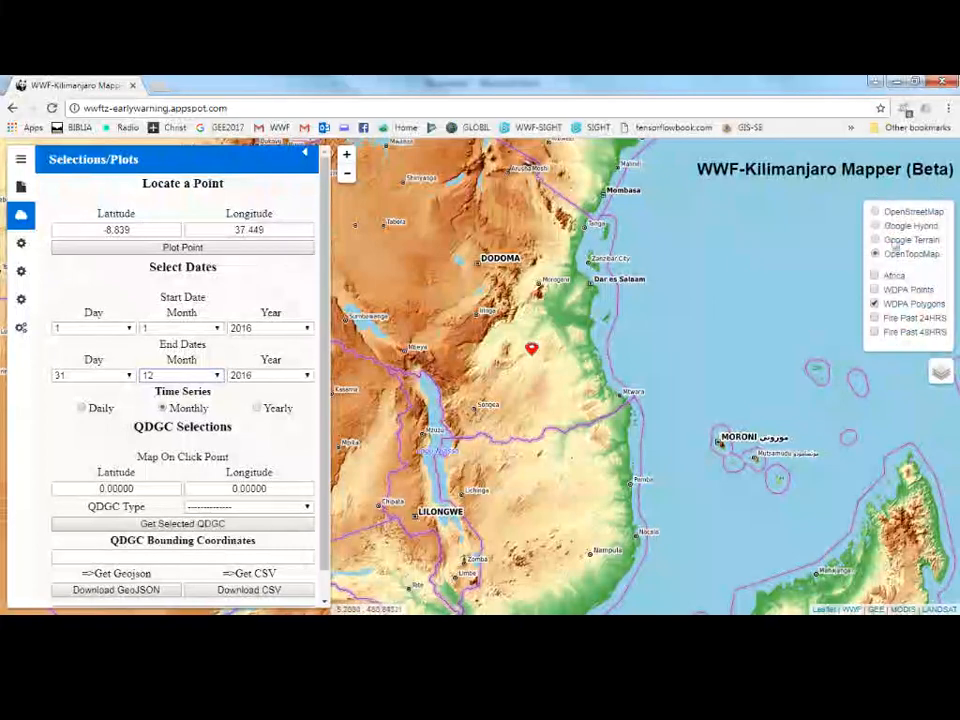
left_click(893, 218)
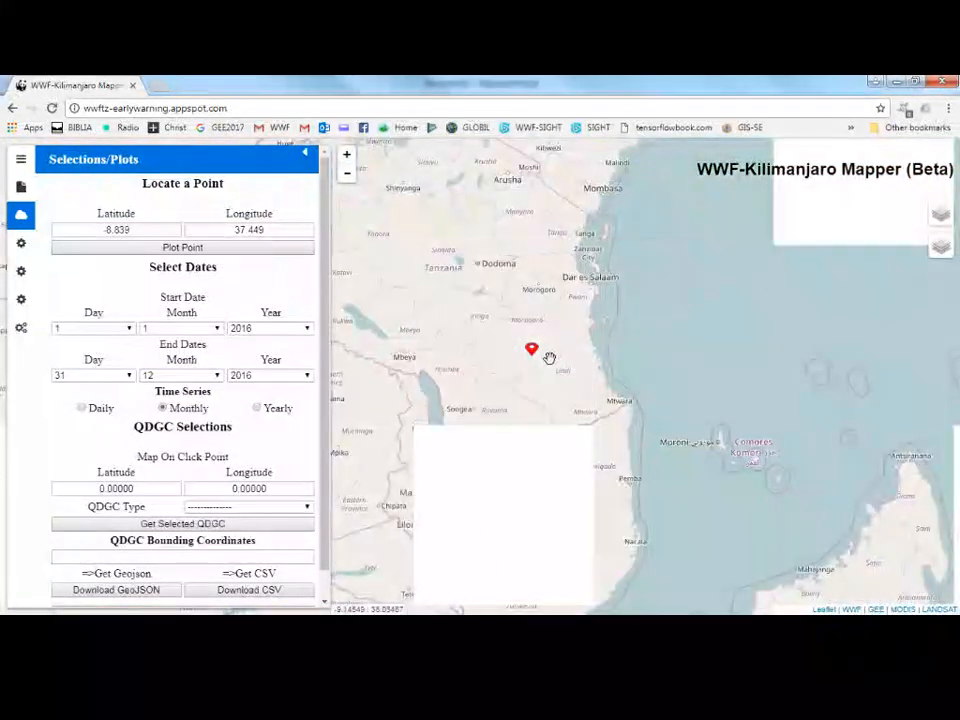
Pick the plotted marker location inside Selous Game Reserve as the map on-click point.
scroll(530, 360, "up", 1)
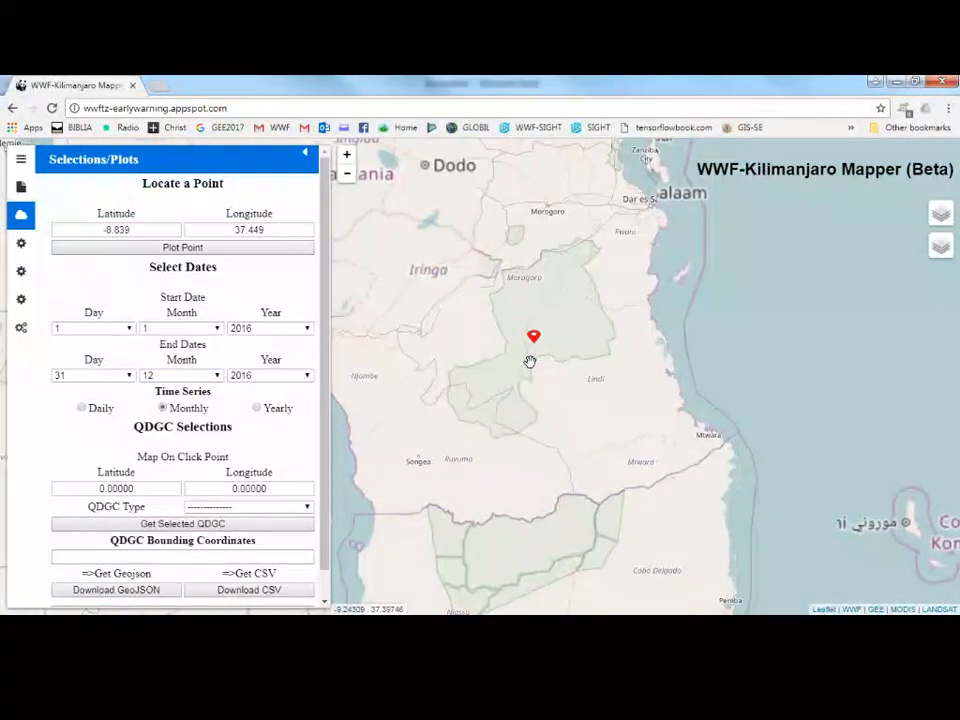
scroll(530, 360, "up", 1)
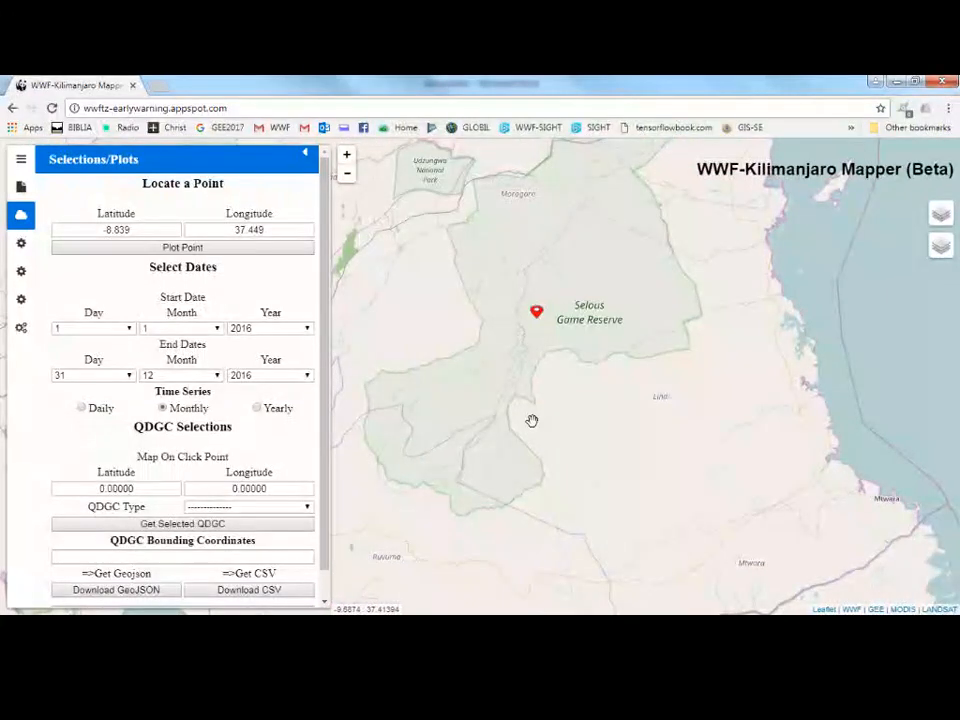
left_click(538, 320)
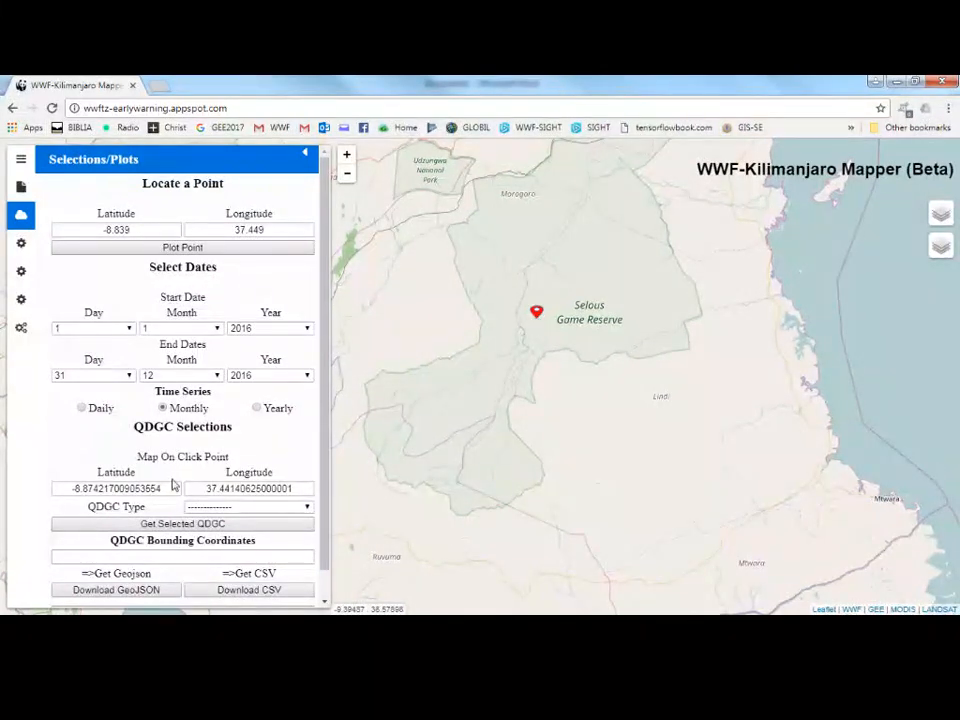
Set the QDGC type to 1/4 Deg ~ 27.7Km and get the selected QDGC cell.
left_click(249, 507)
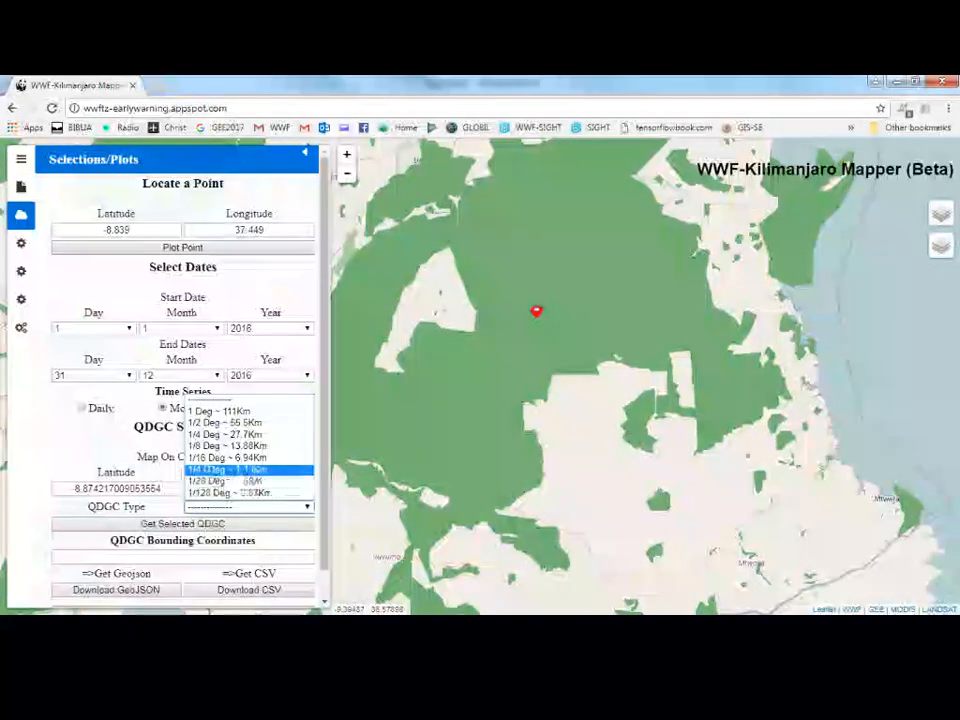
left_click(250, 434)
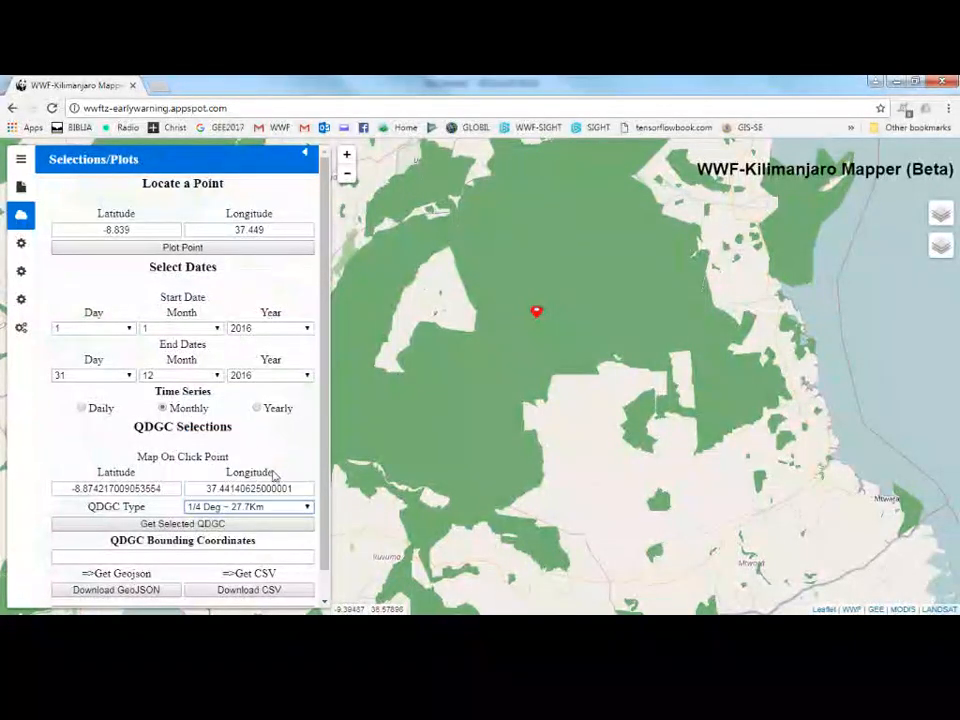
left_click(252, 526)
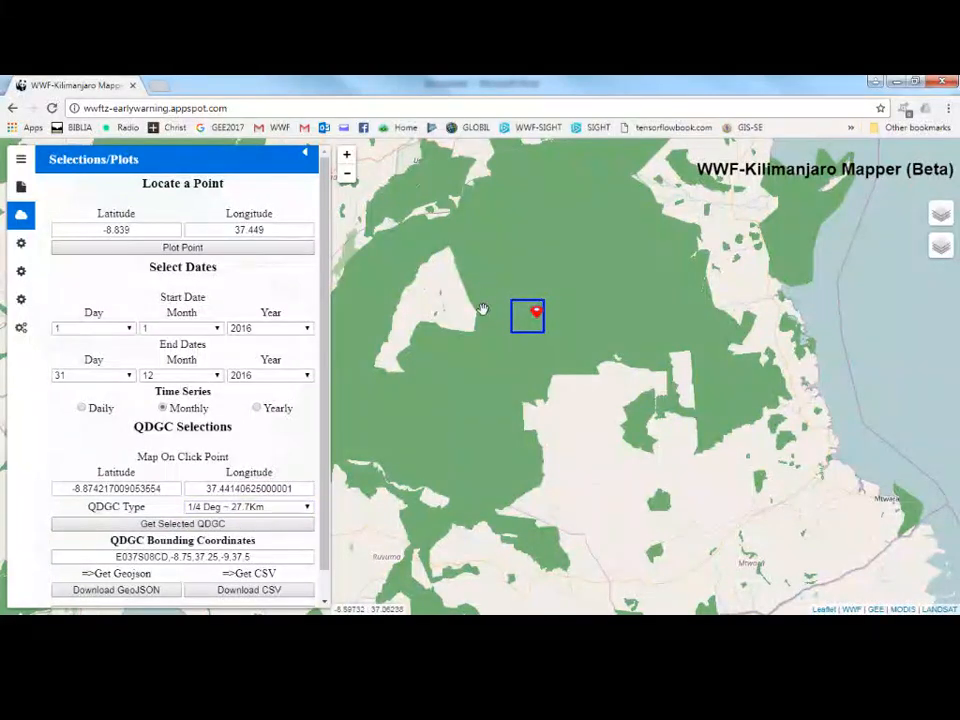
Hide the WDPA Polygons overlay.
mouse_move(940, 212)
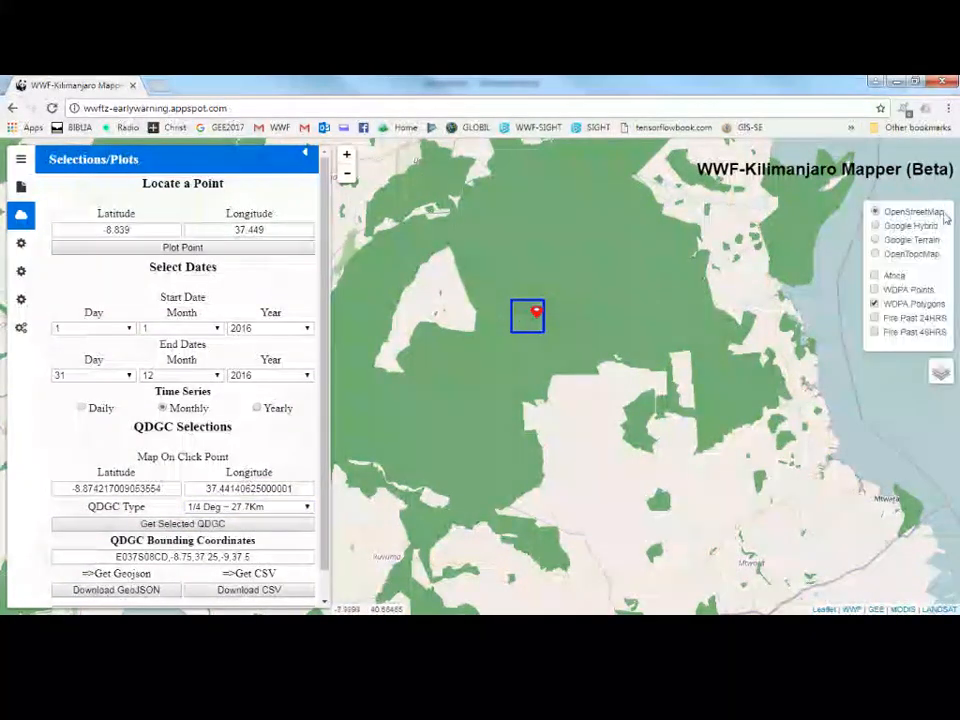
left_click(877, 303)
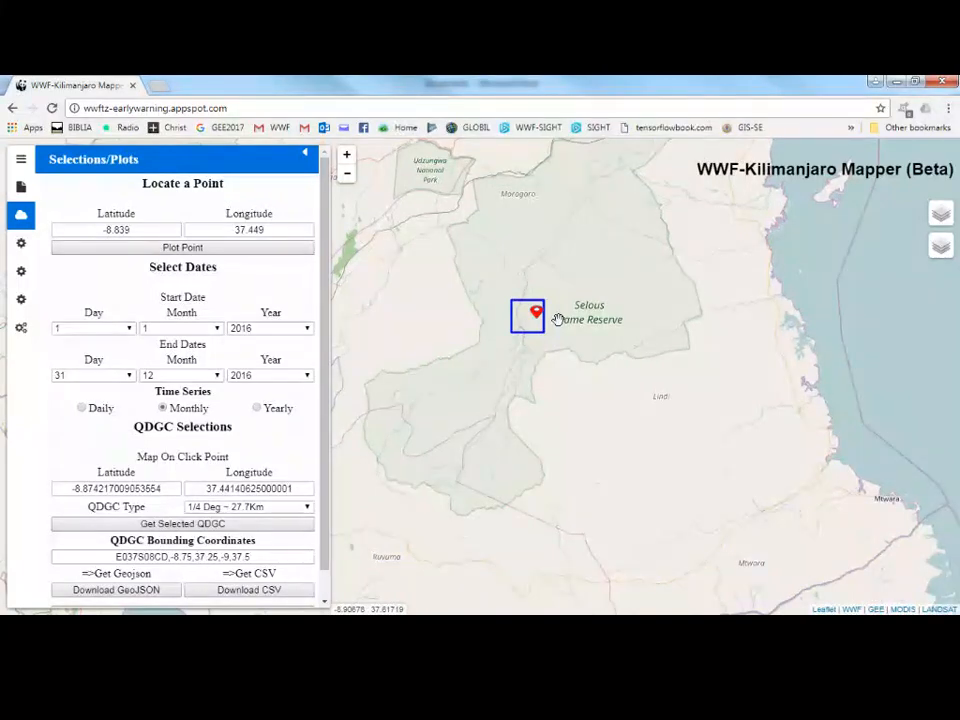
Browse the Terrestrial Informations, Marine Information, Carbon Monitoring and Forest Monitoring panels.
scroll(325, 585, "down", 1)
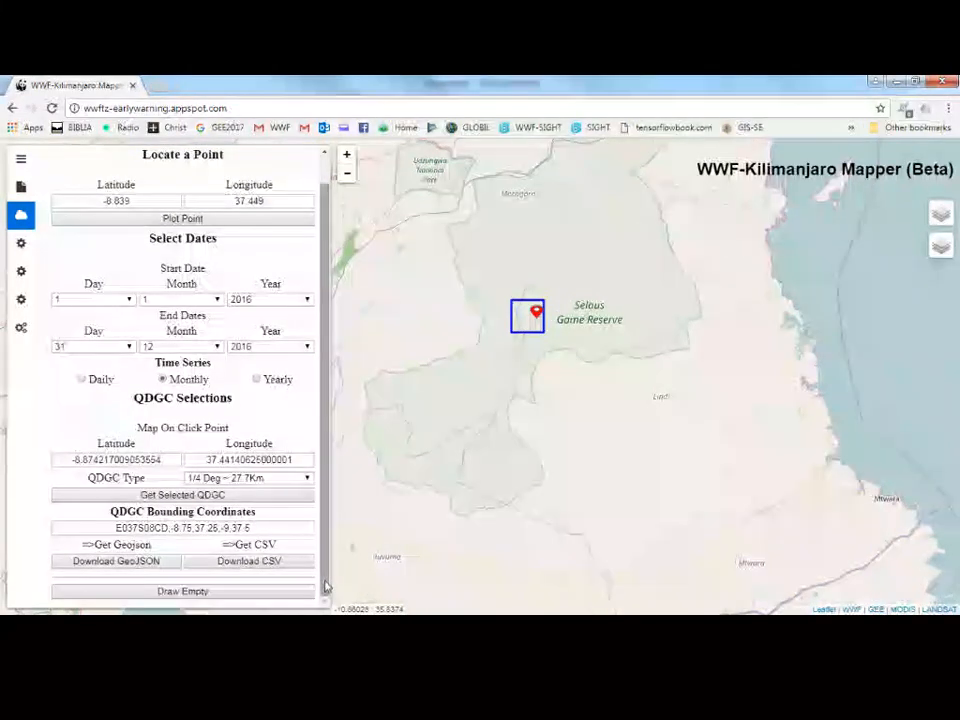
left_click(20, 244)
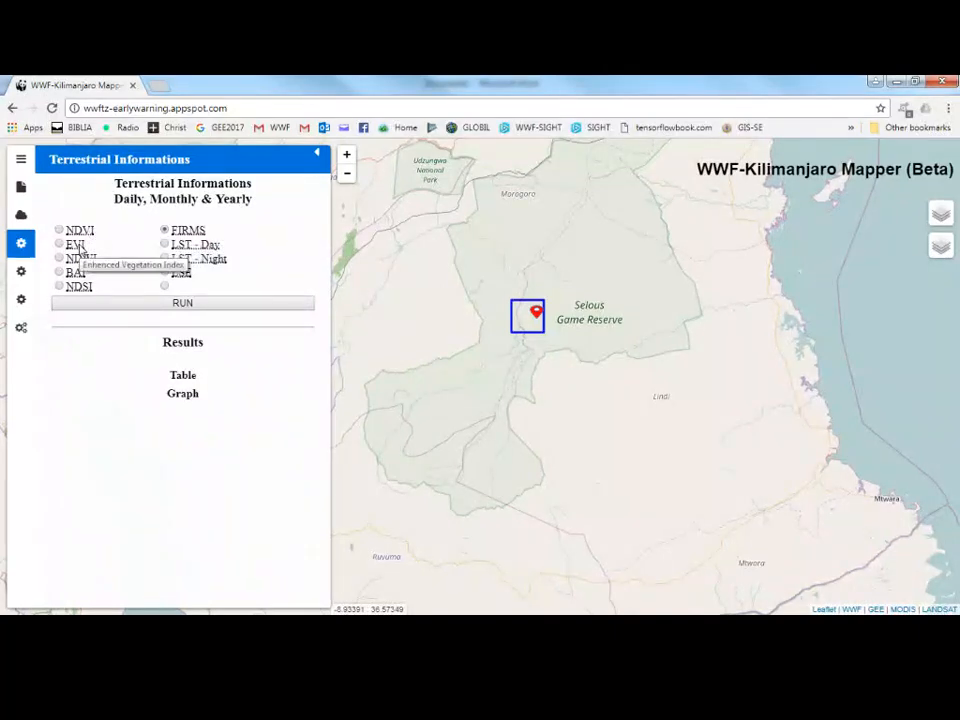
left_click(22, 274)
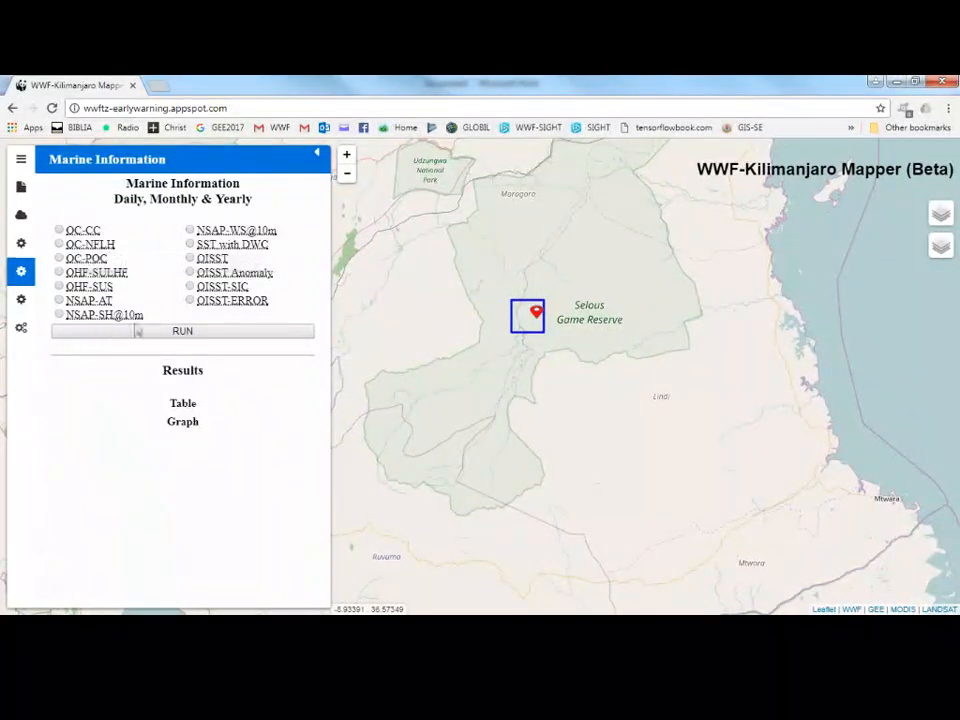
left_click(24, 300)
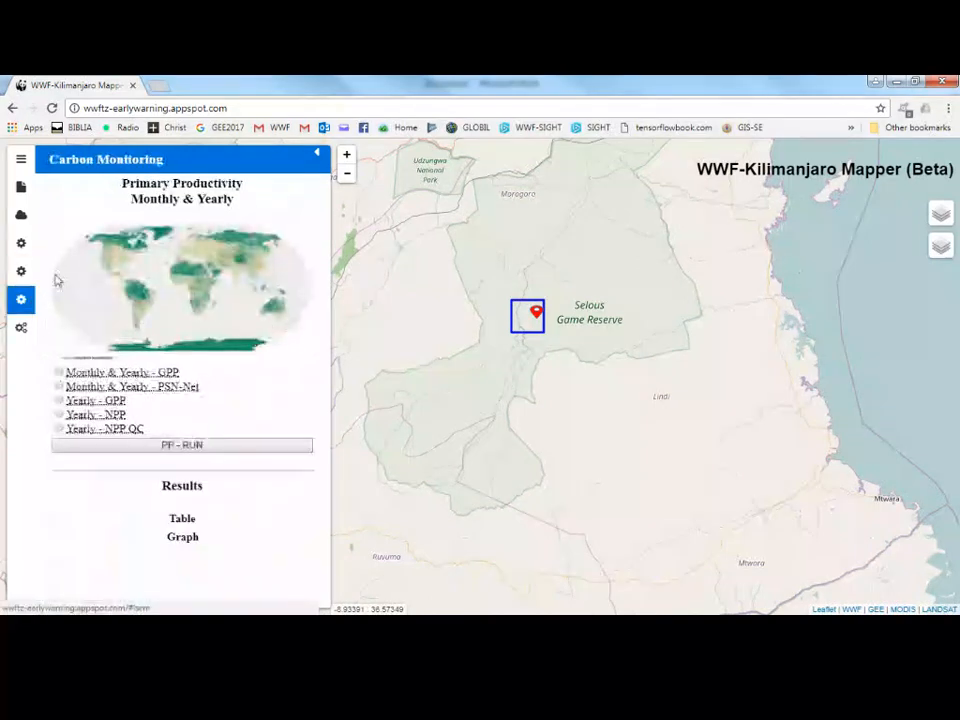
left_click(21, 327)
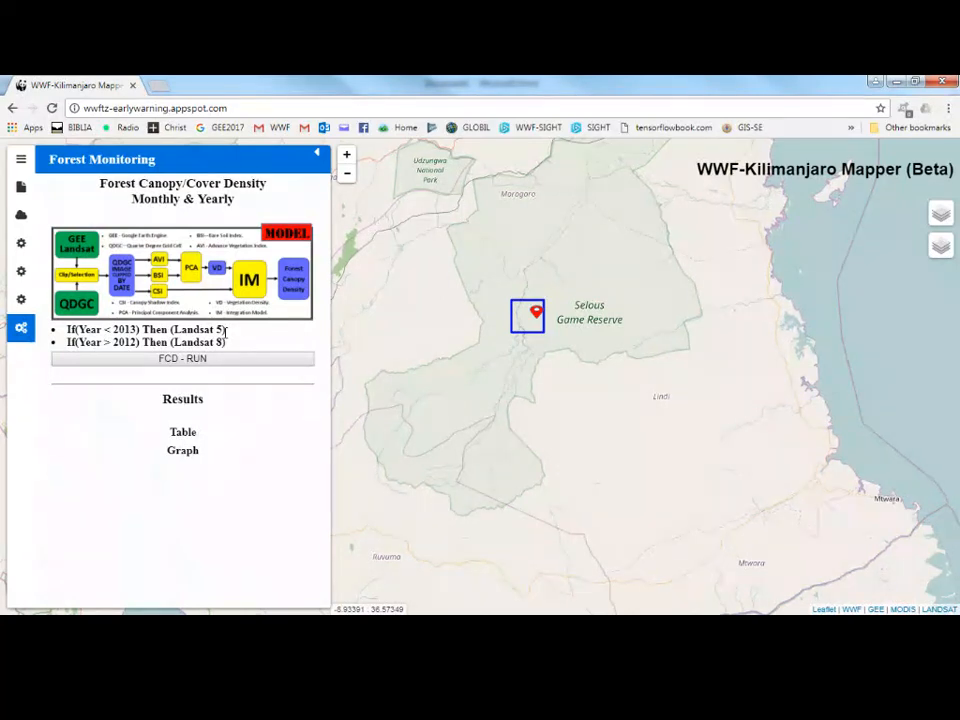
Run the FIRMS terrestrial analysis for the selected cell and display the results table.
left_click(21, 243)
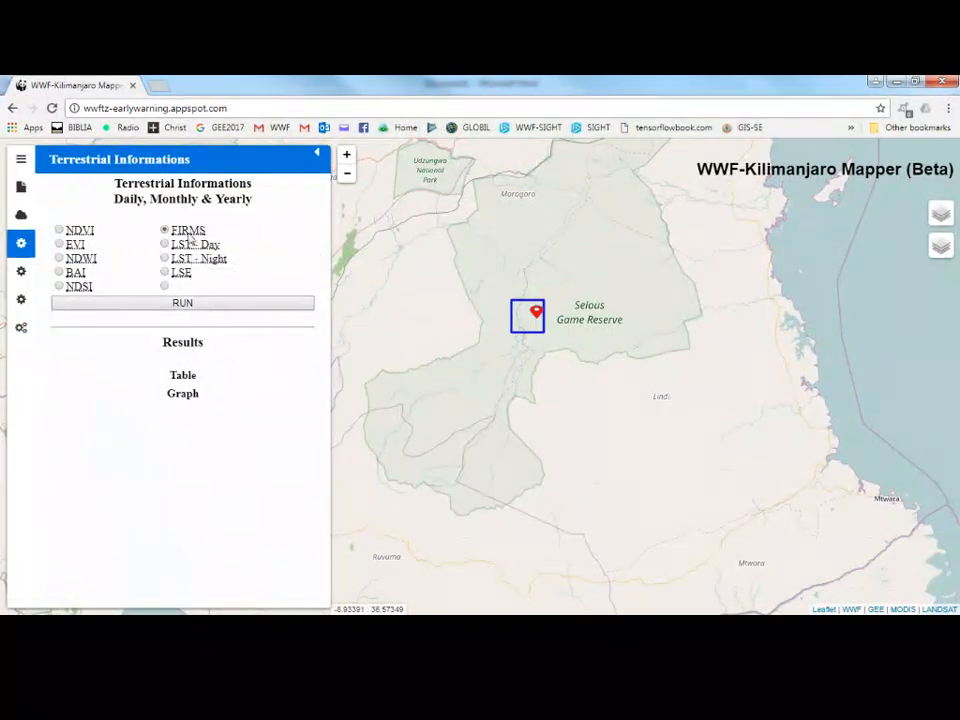
left_click(197, 306)
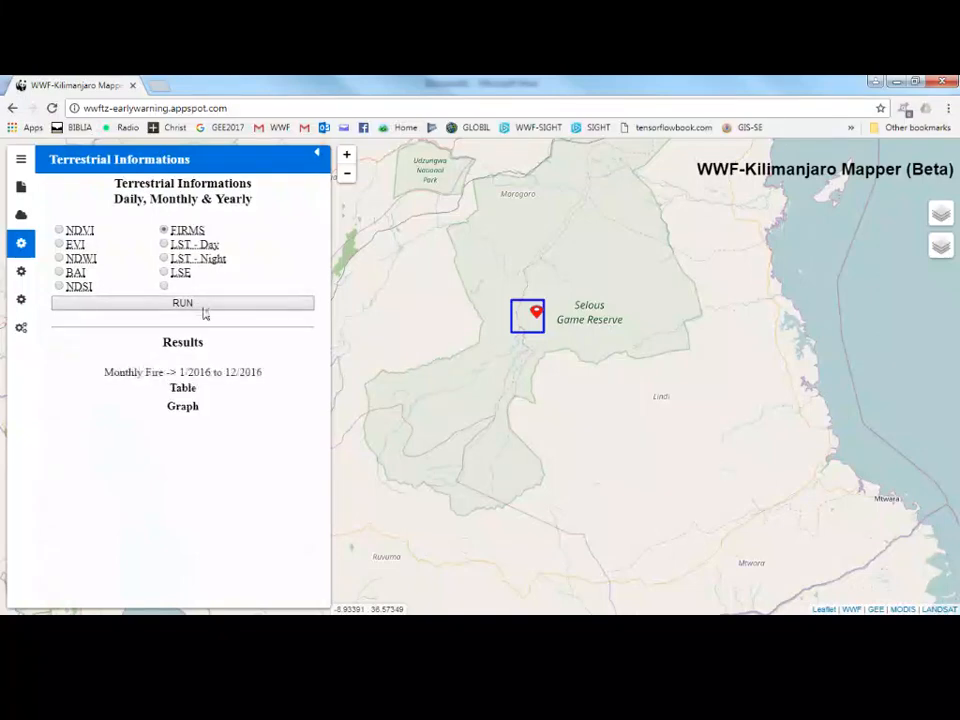
left_click(190, 387)
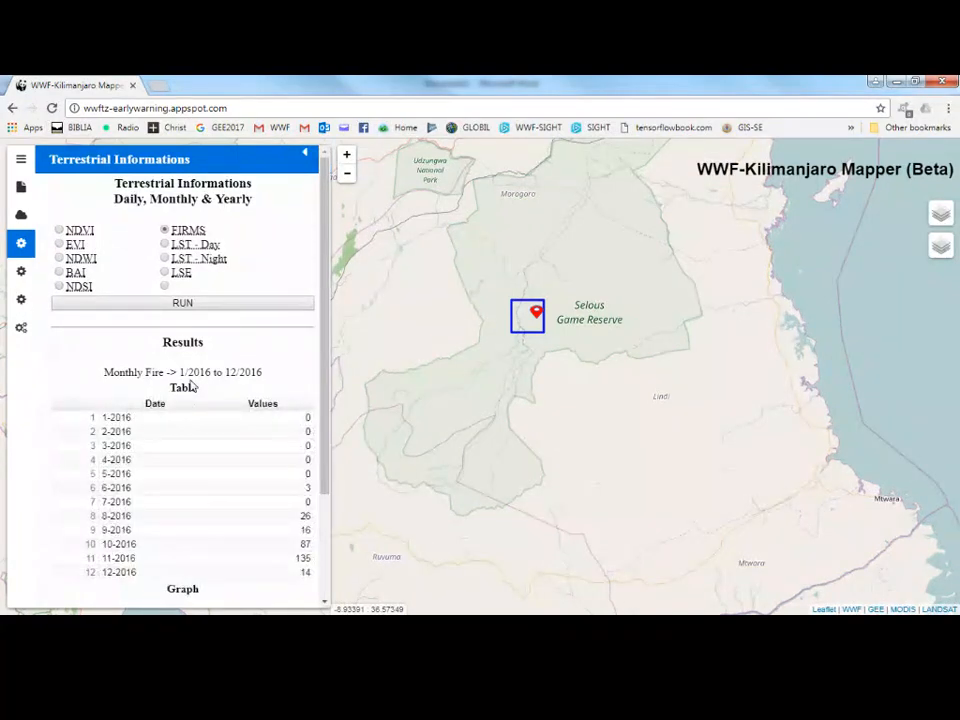
Review the FIRMS monthly fire results table and graph, selecting the table values.
scroll(193, 400, "down", 3)
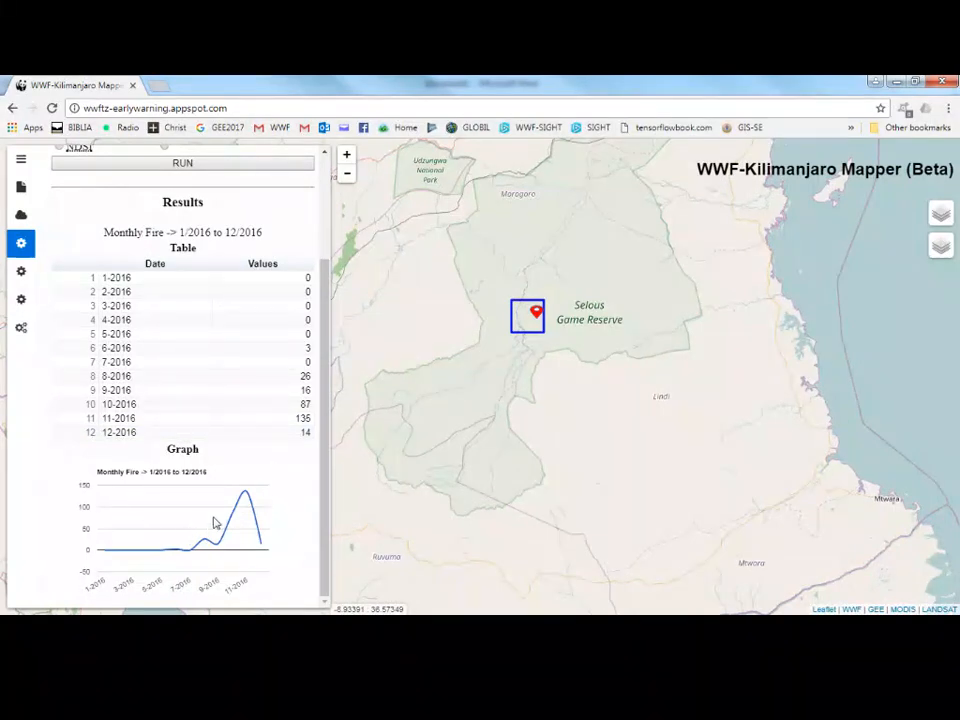
left_click_drag(86, 281, 315, 441)
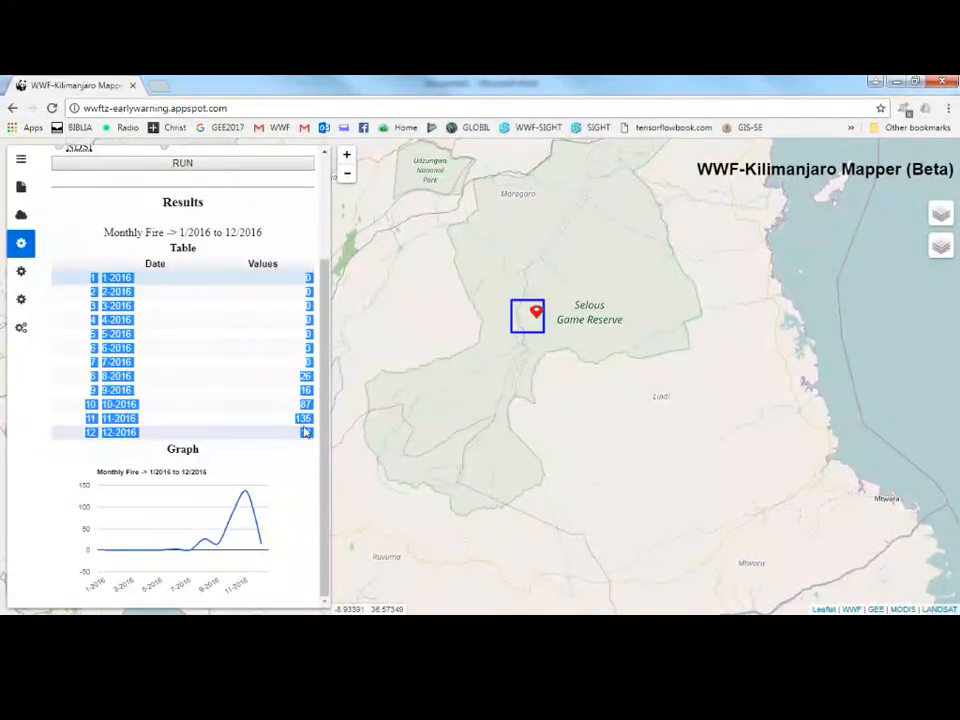
left_click(253, 302)
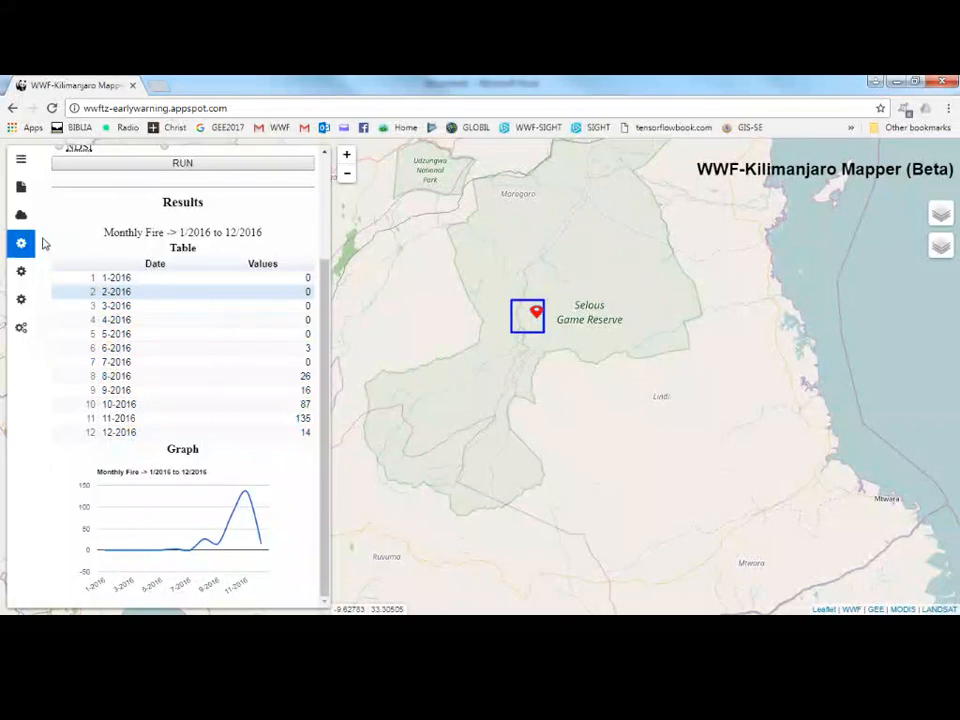
Run the NDVI terrestrial analysis for the selected cell and review its monthly results table and graph.
left_click(21, 326)
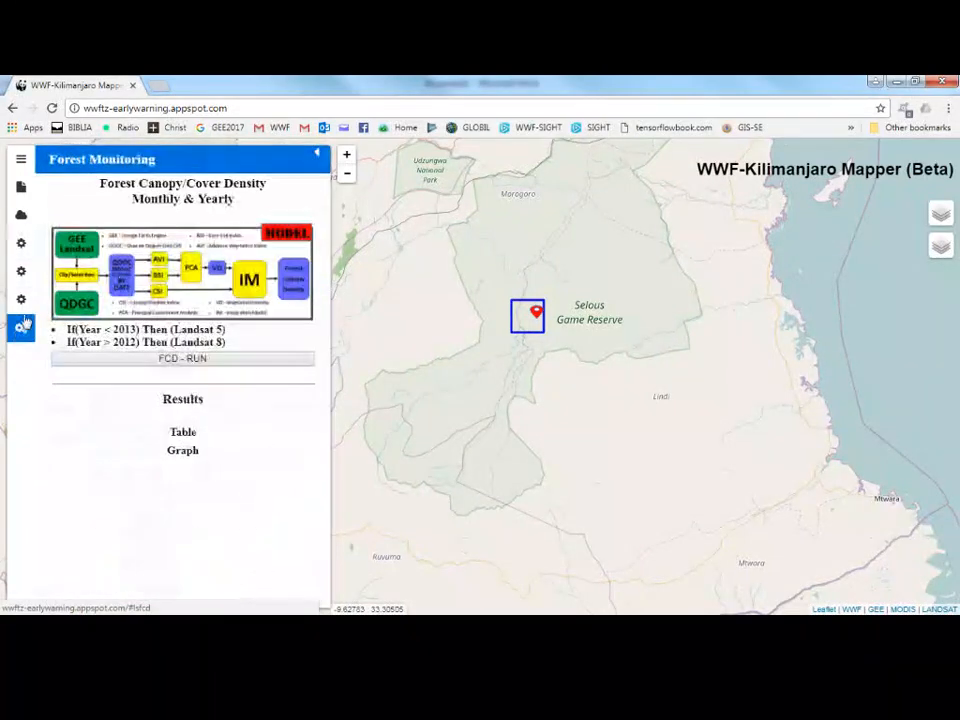
left_click(22, 245)
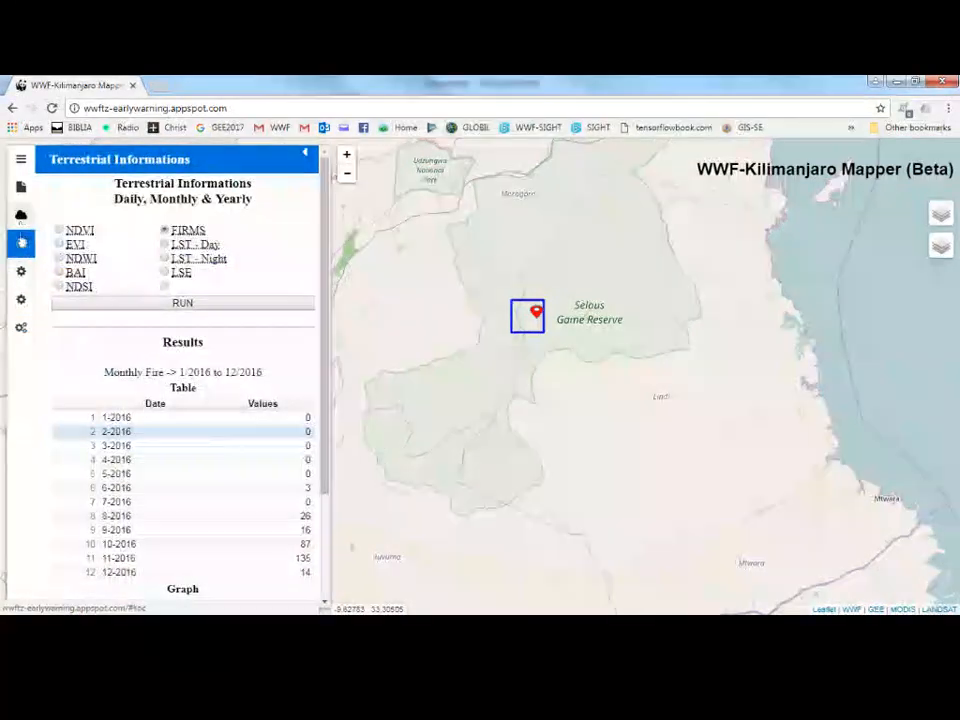
left_click(21, 271)
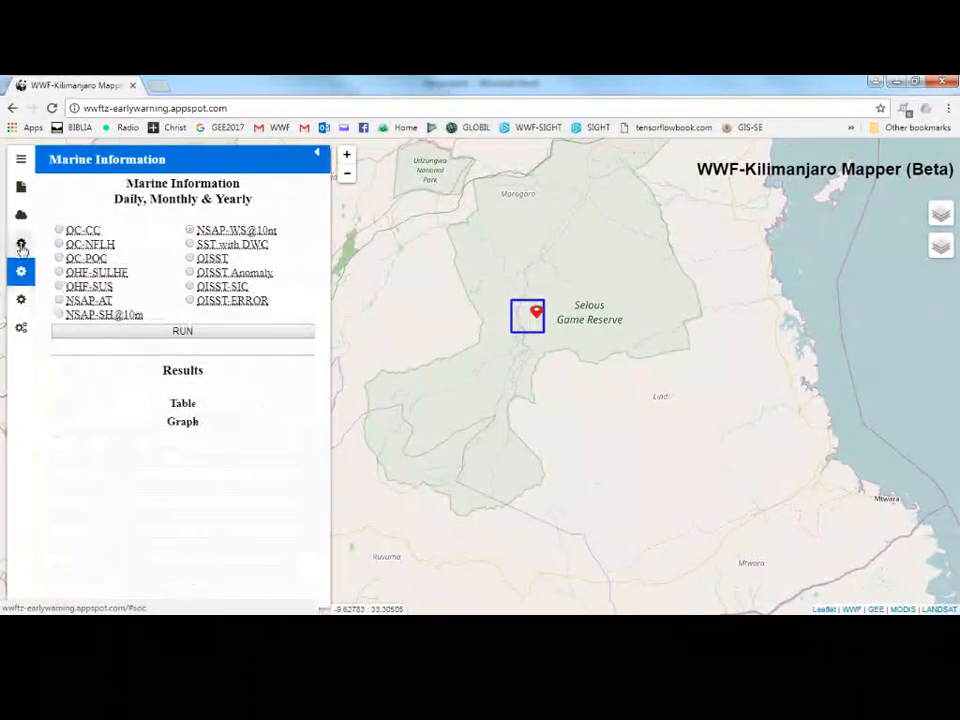
left_click(21, 243)
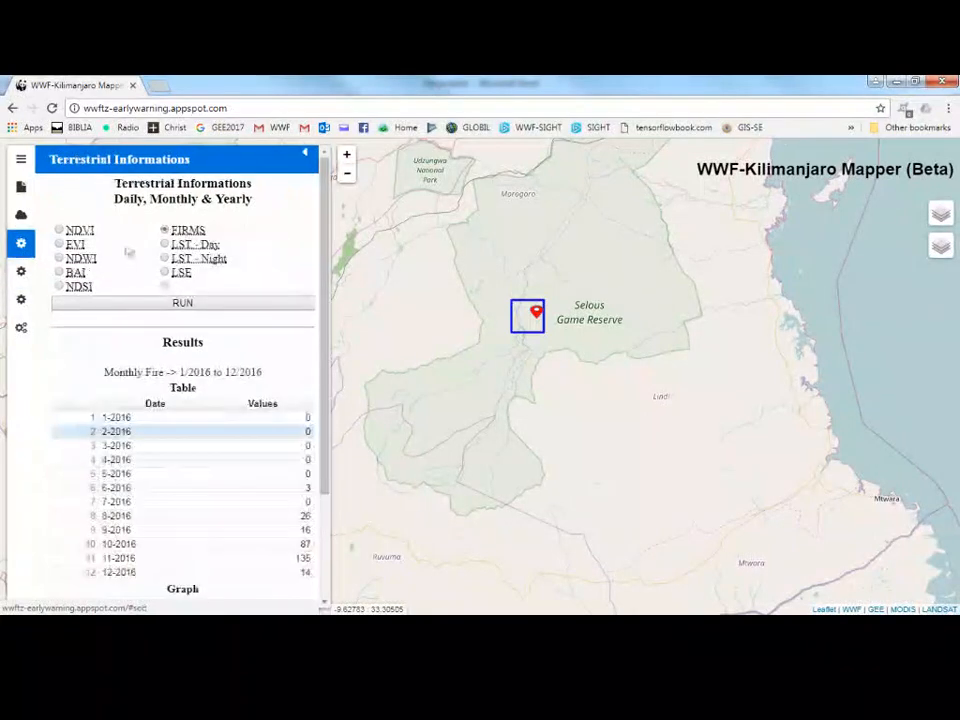
left_click(60, 230)
left_click(137, 304)
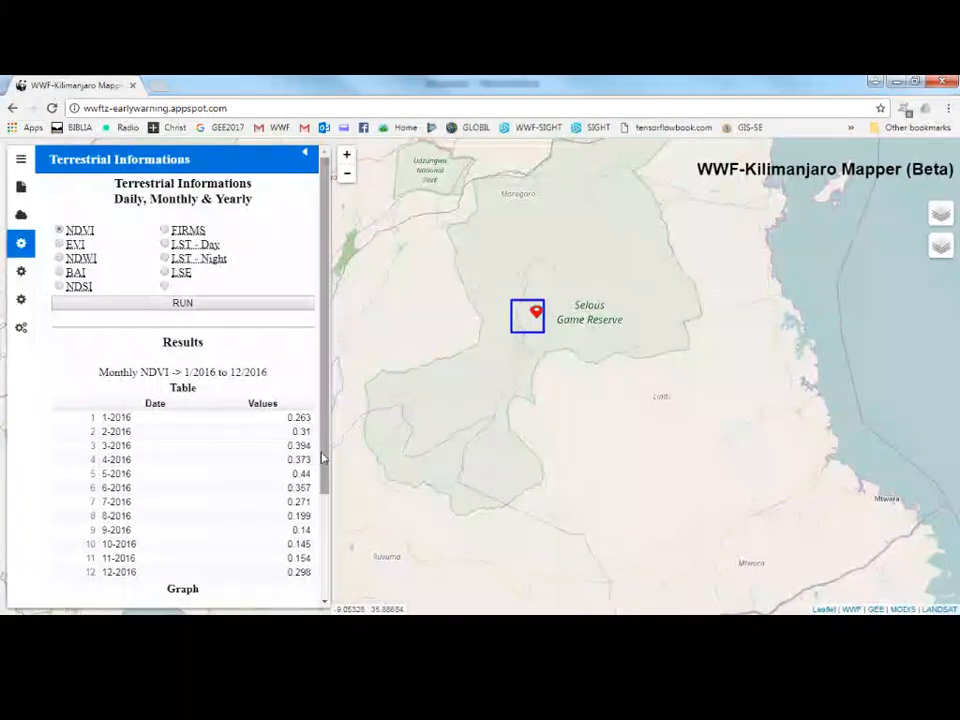
scroll(323, 600, "down", 3)
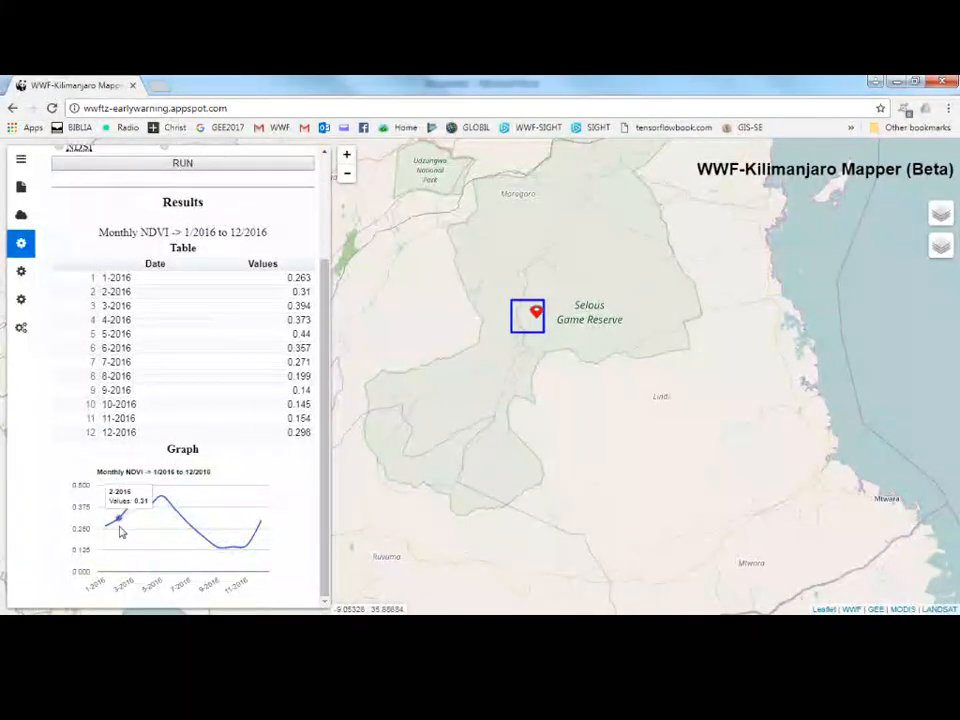
mouse_move(160, 508)
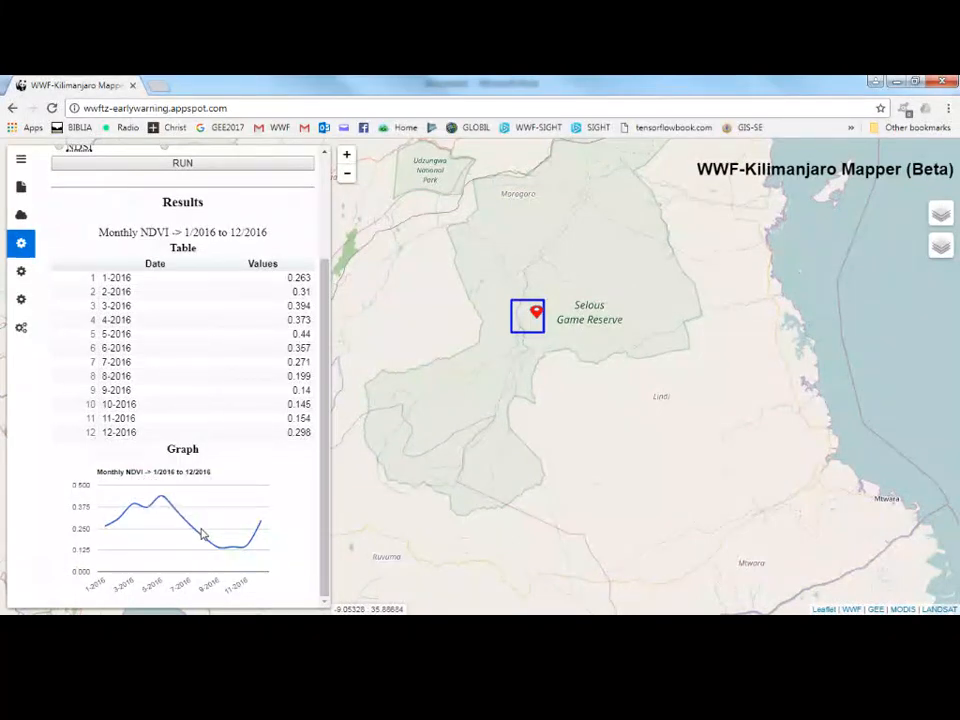
mouse_move(233, 548)
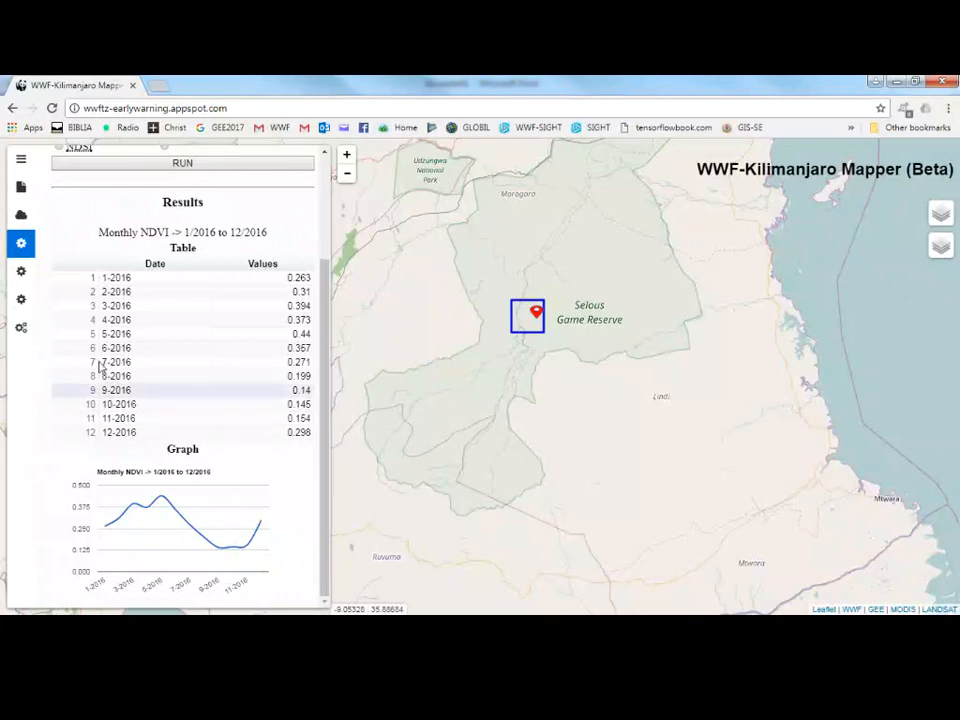
Download the selected QDGC cell's bounding coordinates as a CSV file.
left_click(21, 215)
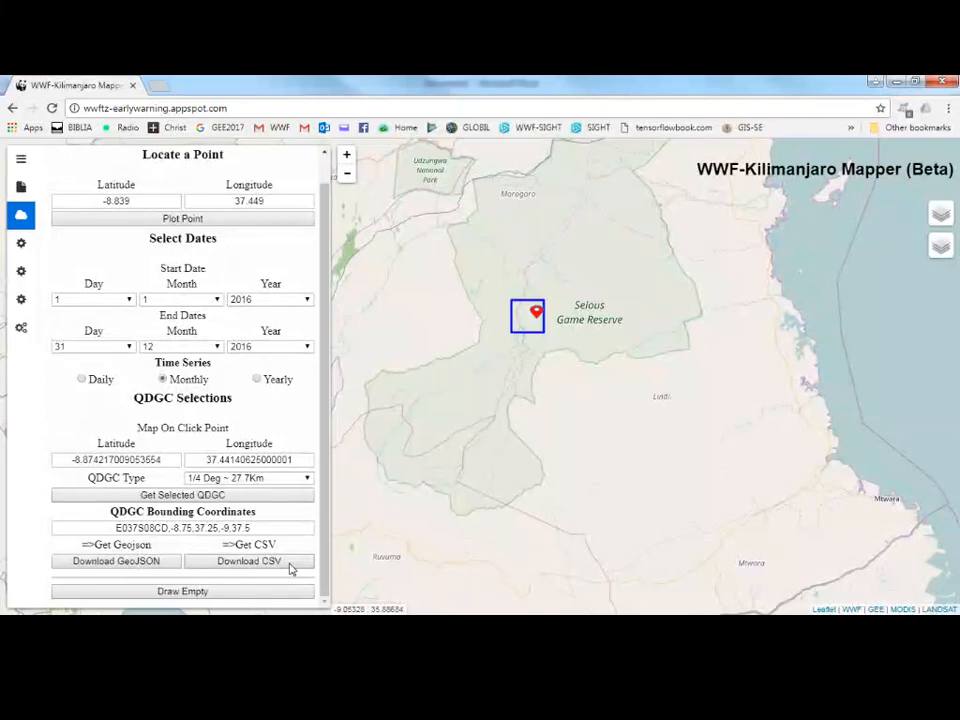
left_click(291, 566)
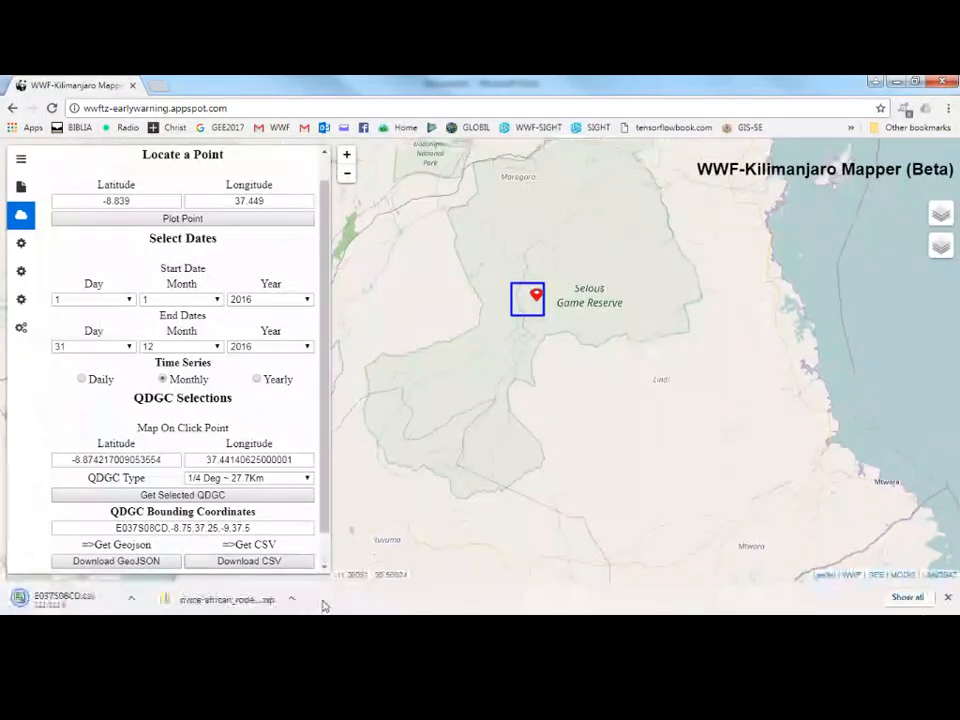
Open the browser's downloads list and show the E037S08CD.csv file in its folder.
left_click(895, 599)
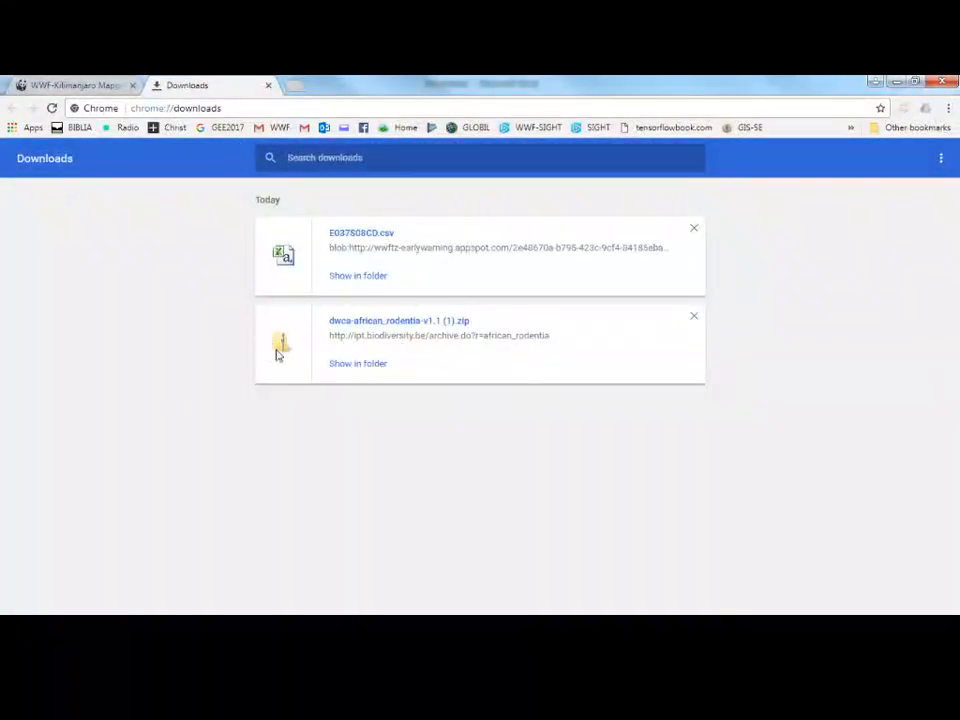
left_click(356, 277)
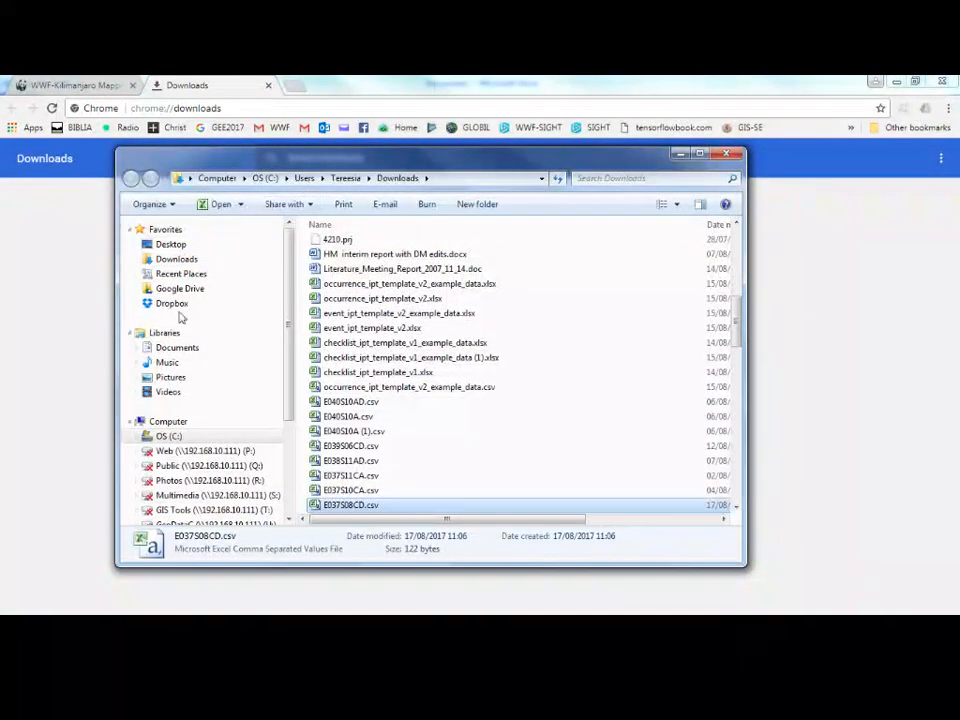
Go to the wwf-sight.org website in the browser.
left_click(268, 106)
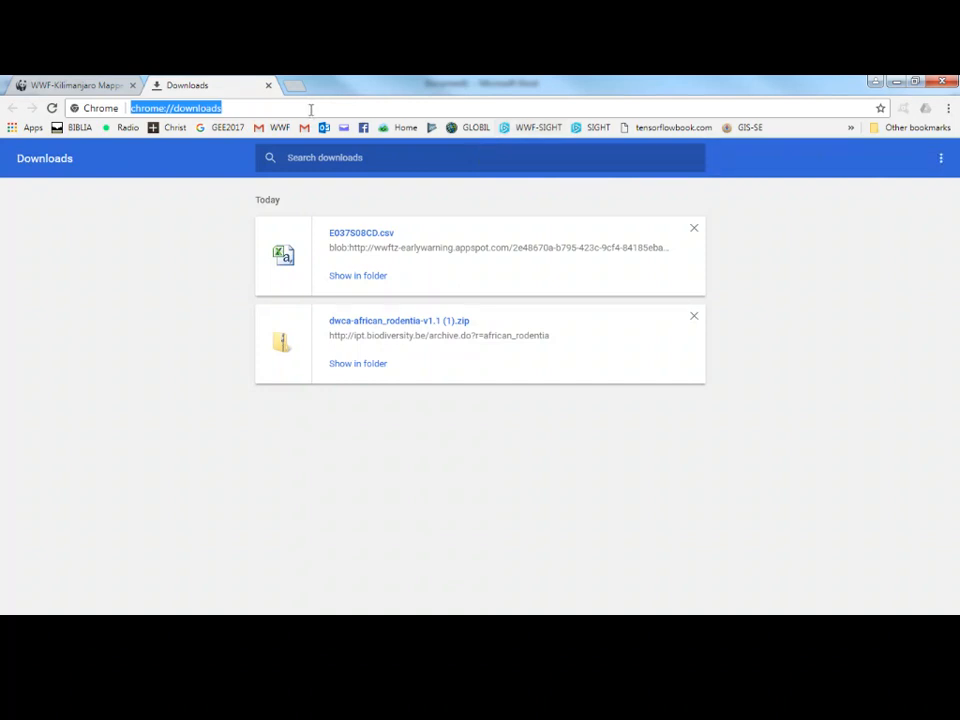
type("ww")
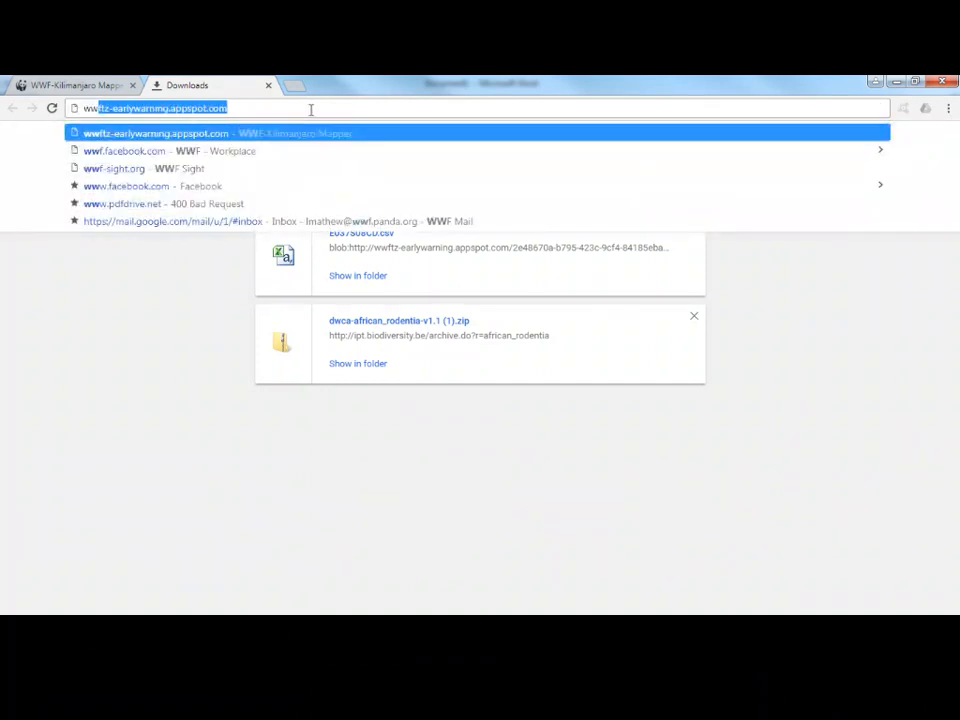
type("f-s")
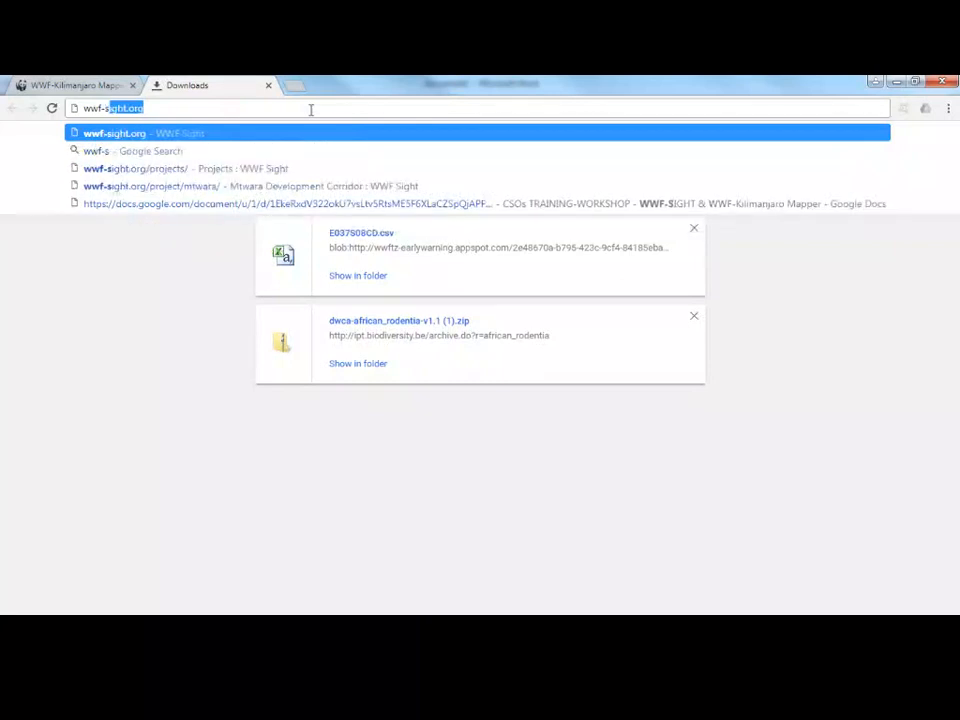
key("Return")
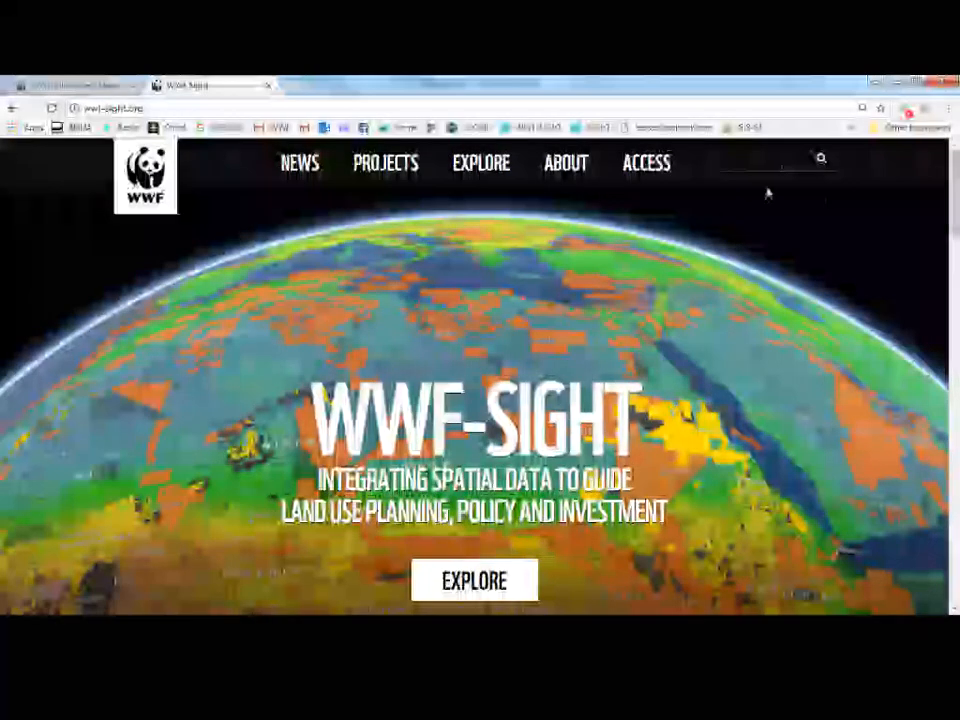
Open the WWF-SIGHT Access page, log in to the map viewer and close the Tutorials panel.
left_click(640, 175)
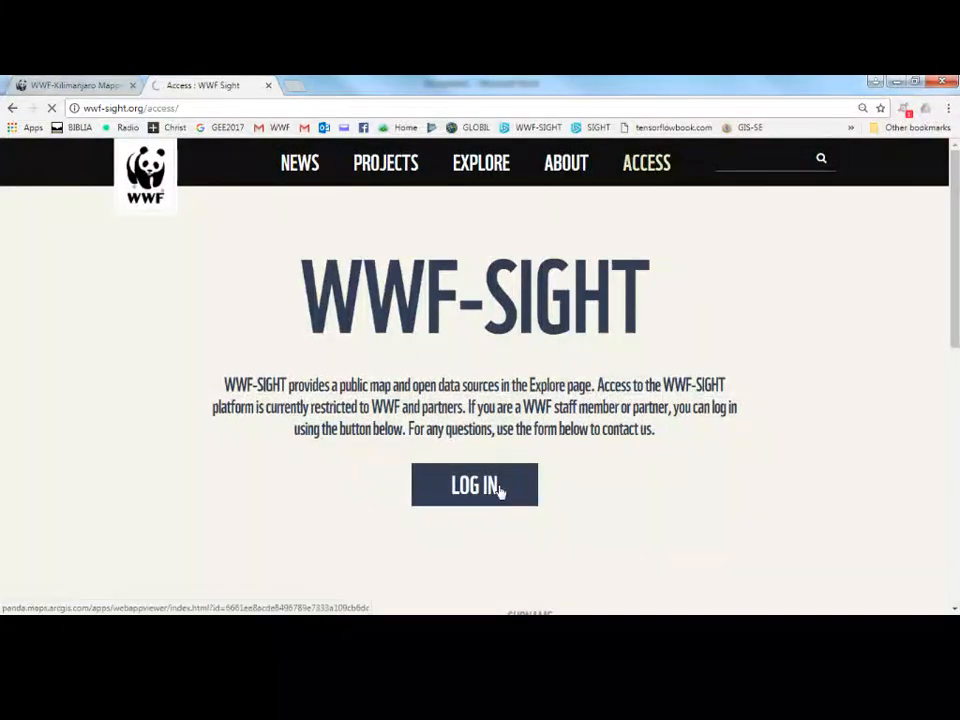
left_click(500, 488)
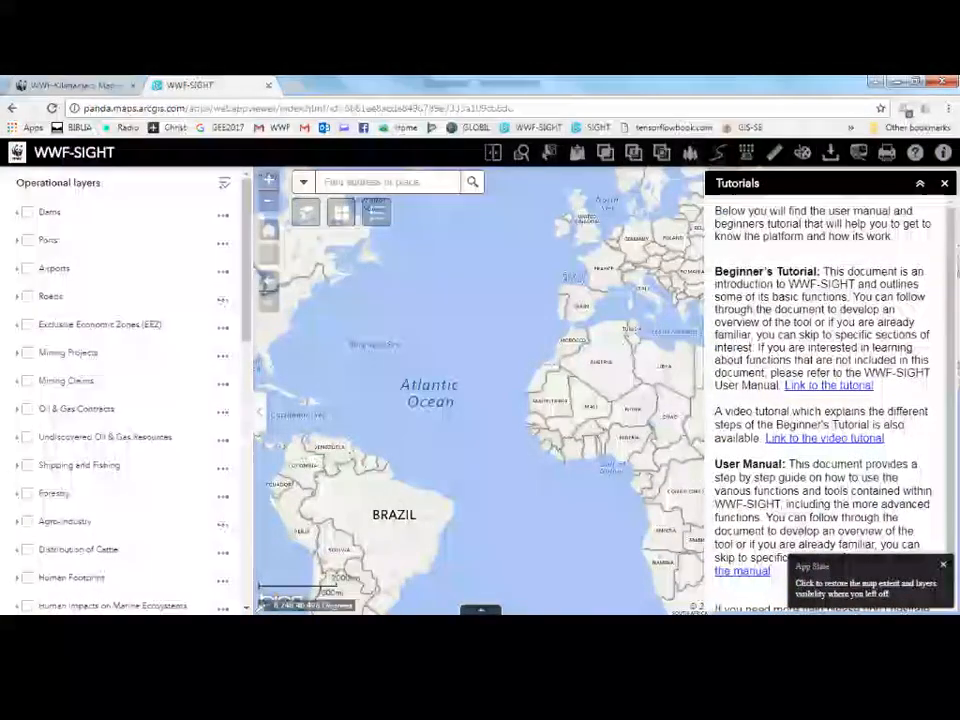
left_click(945, 185)
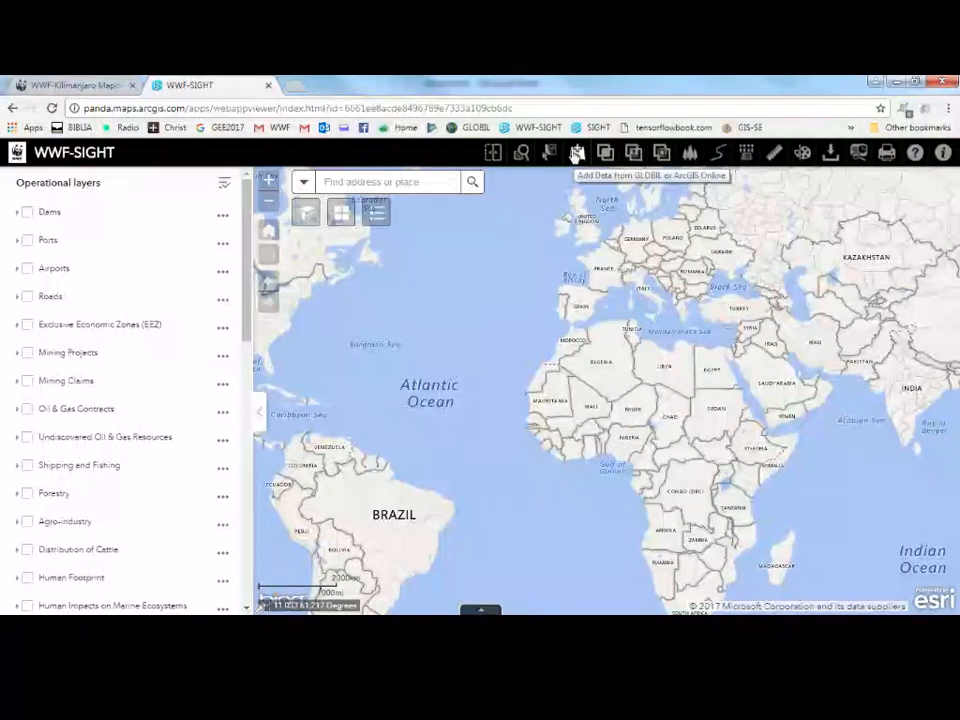
Add the downloaded E037S08CD.csv file as a map layer through Add Data's file option.
left_click(577, 152)
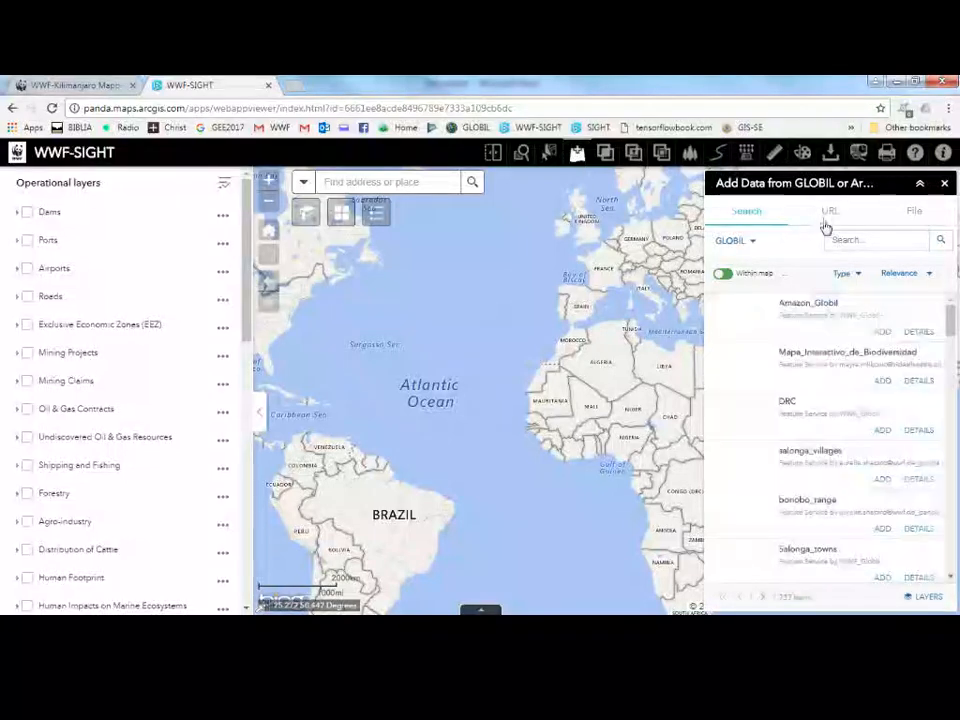
left_click(729, 278)
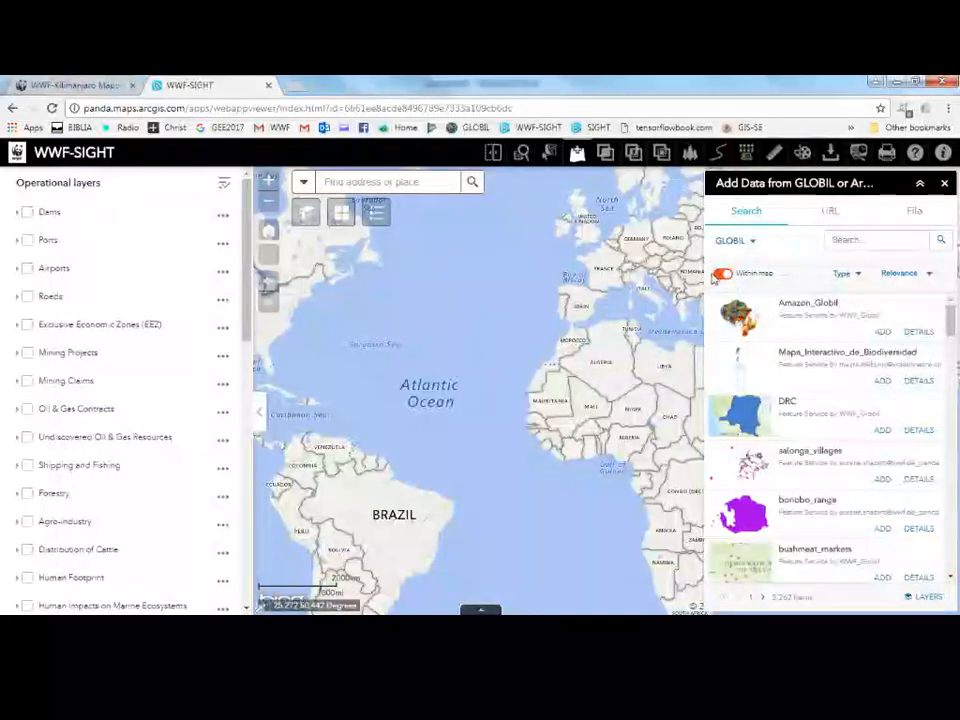
left_click(829, 214)
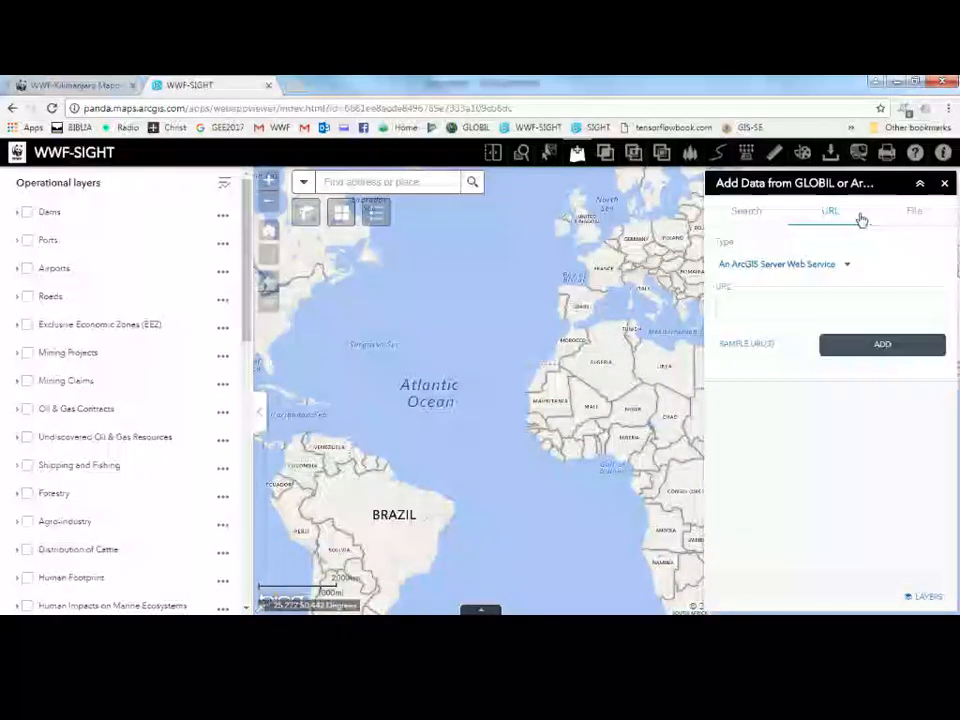
left_click(913, 216)
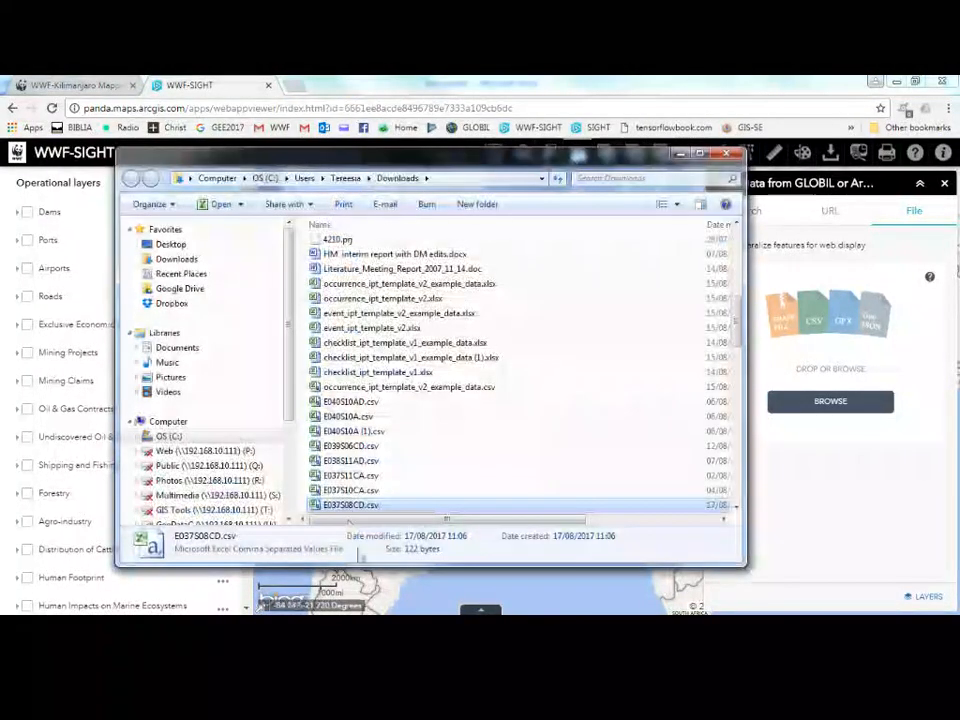
left_click_drag(349, 508, 818, 385)
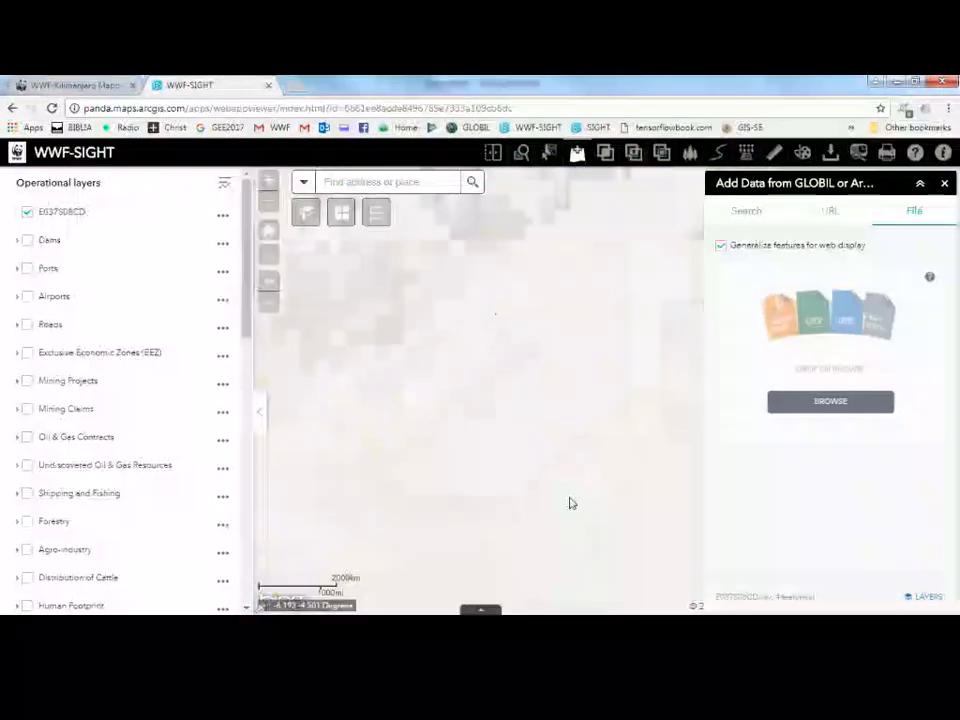
left_click(944, 183)
Turn on the World Heritage Sites layer over the Selous Game Reserve cell points.
scroll(726, 356, "down", 4)
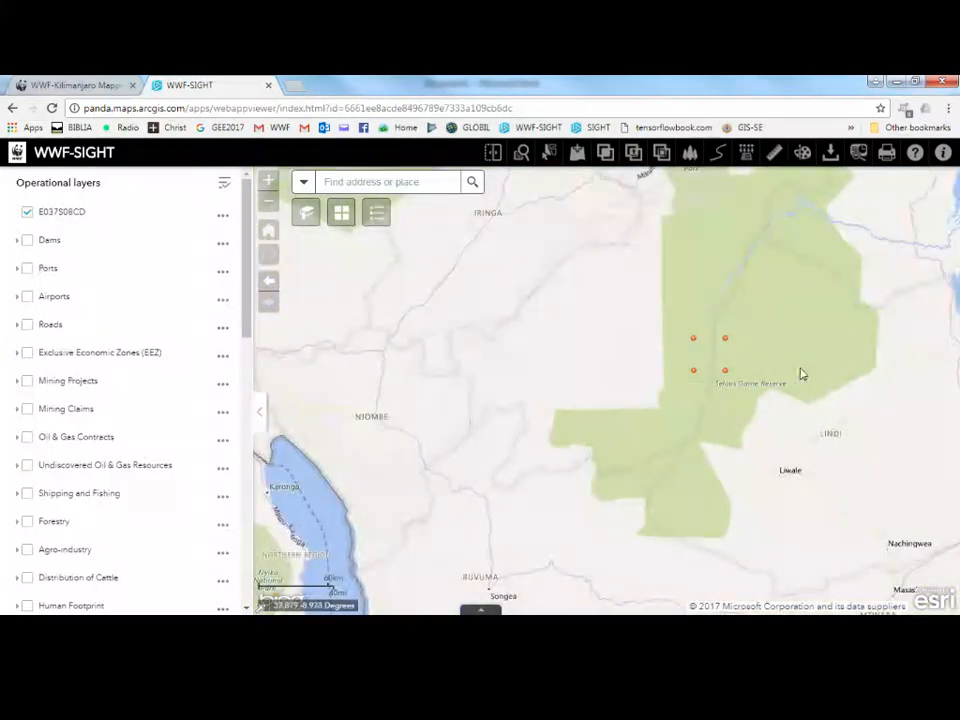
left_click_drag(866, 382, 717, 401)
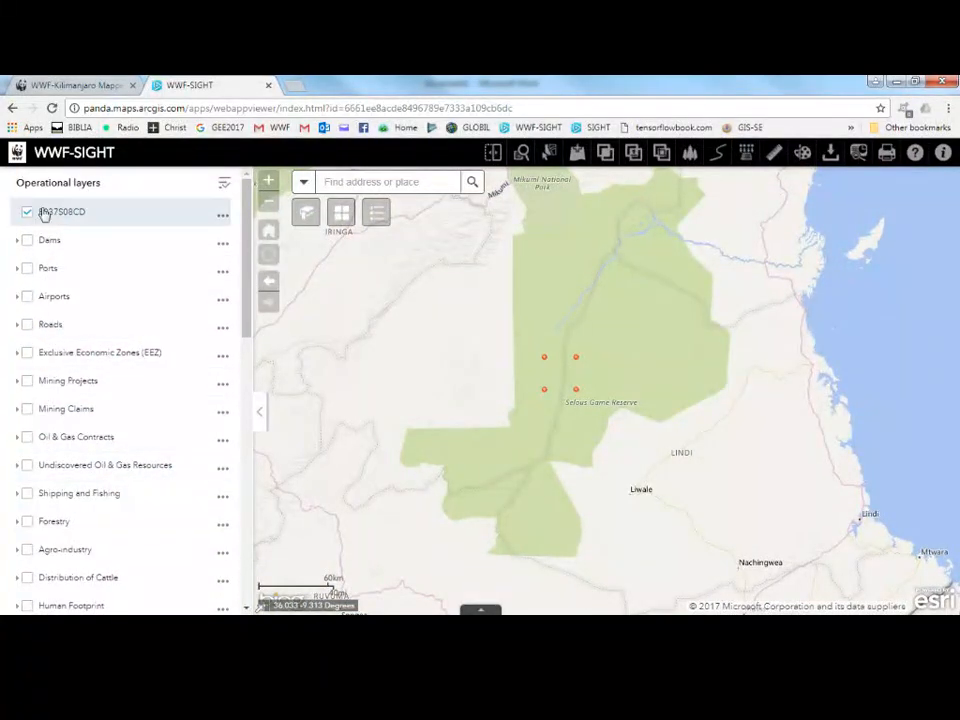
scroll(64, 370, "down", 3)
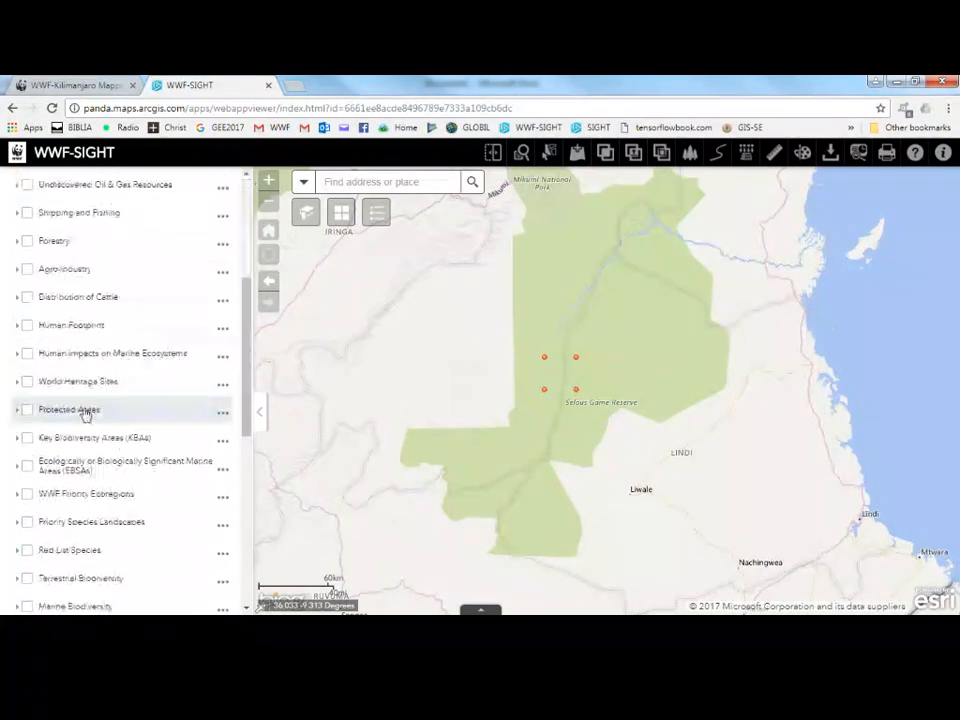
left_click(28, 382)
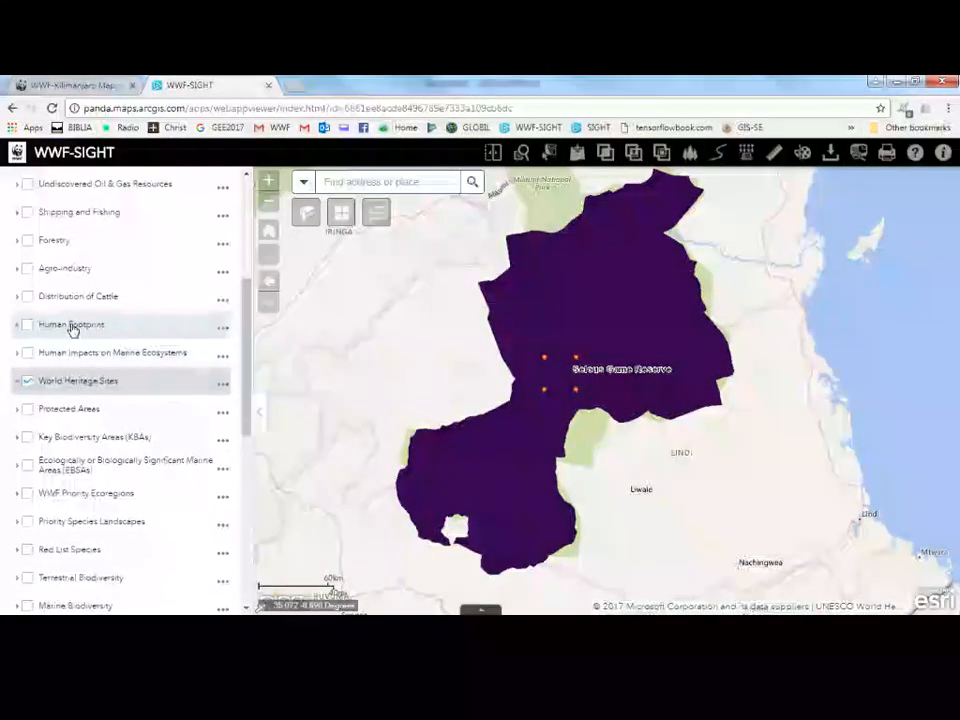
Turn the Airports layer on and off again.
scroll(72, 330, "up", 2)
scroll(72, 330, "up", 3)
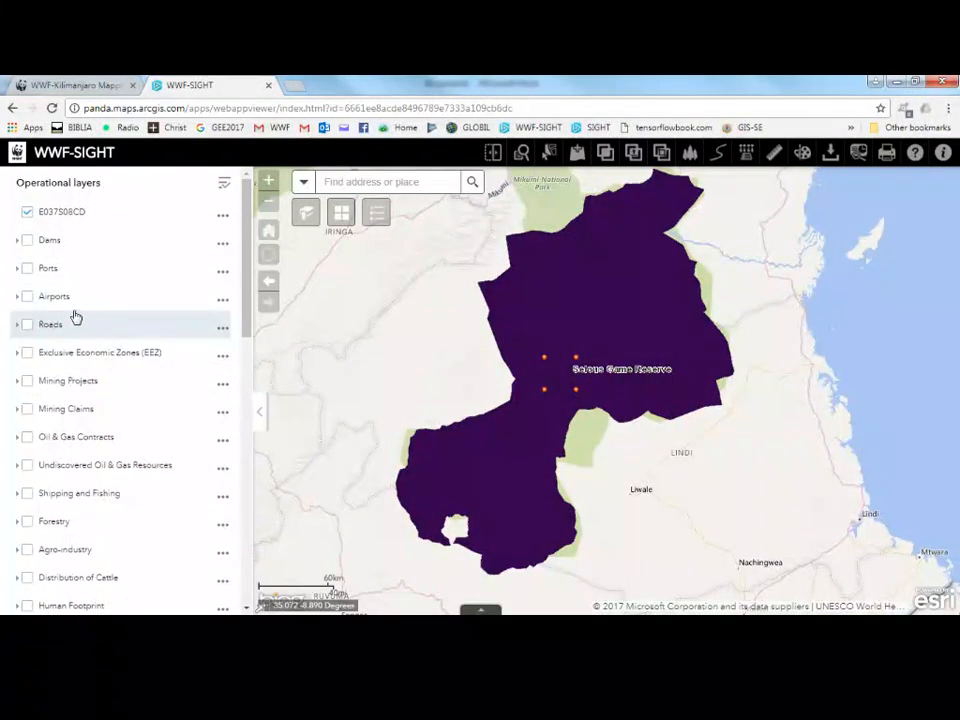
left_click(28, 298)
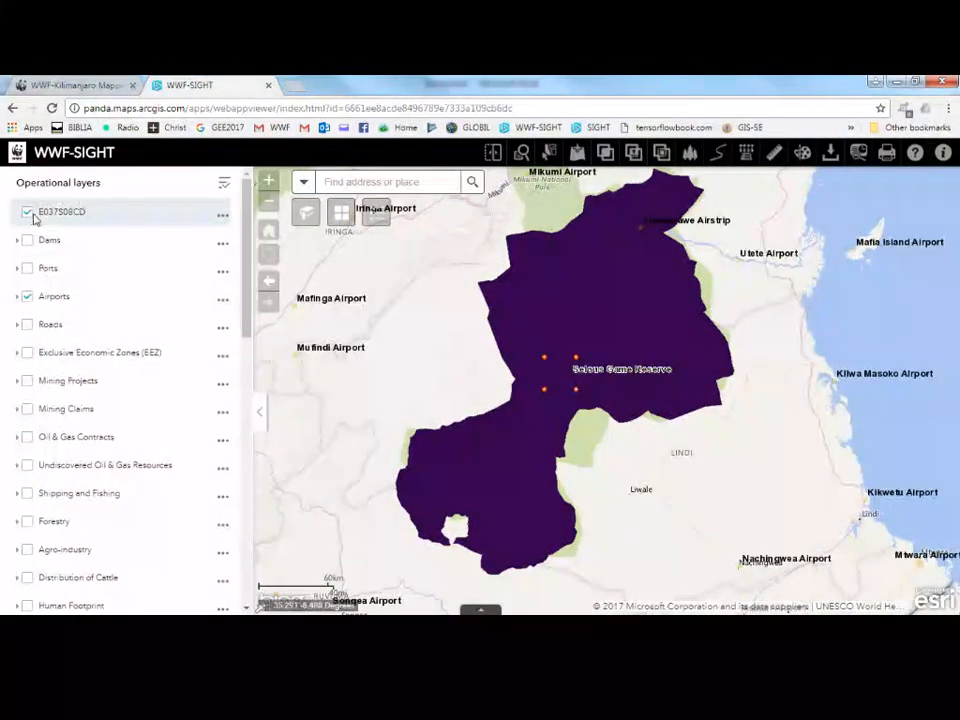
left_click(28, 298)
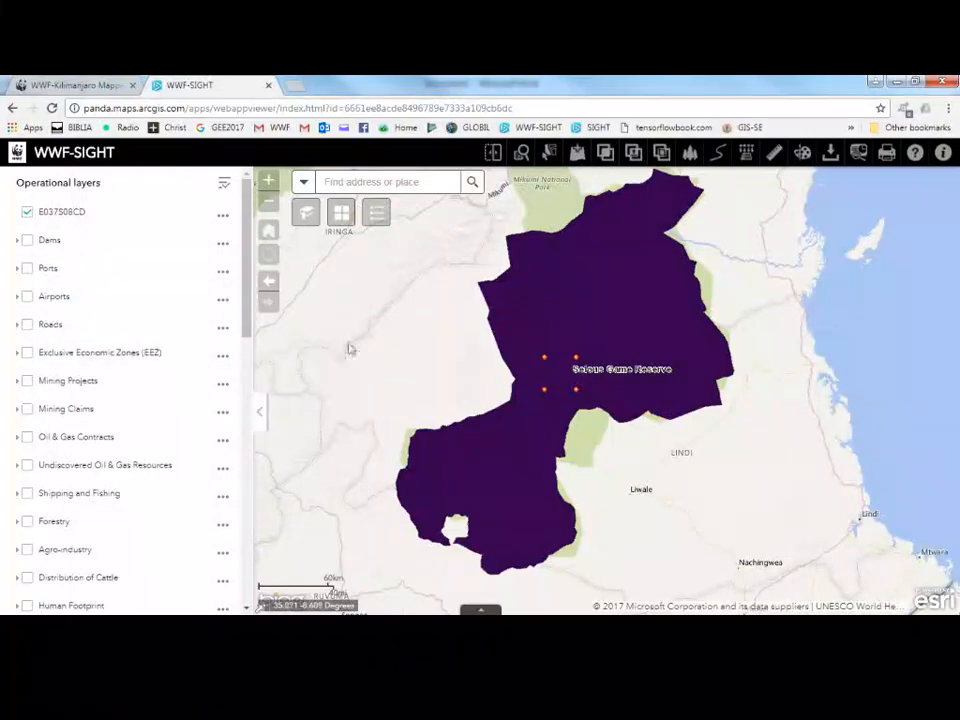
scroll(94, 428, "down", 4)
scroll(96, 426, "down", 3)
scroll(95, 424, "up", 4)
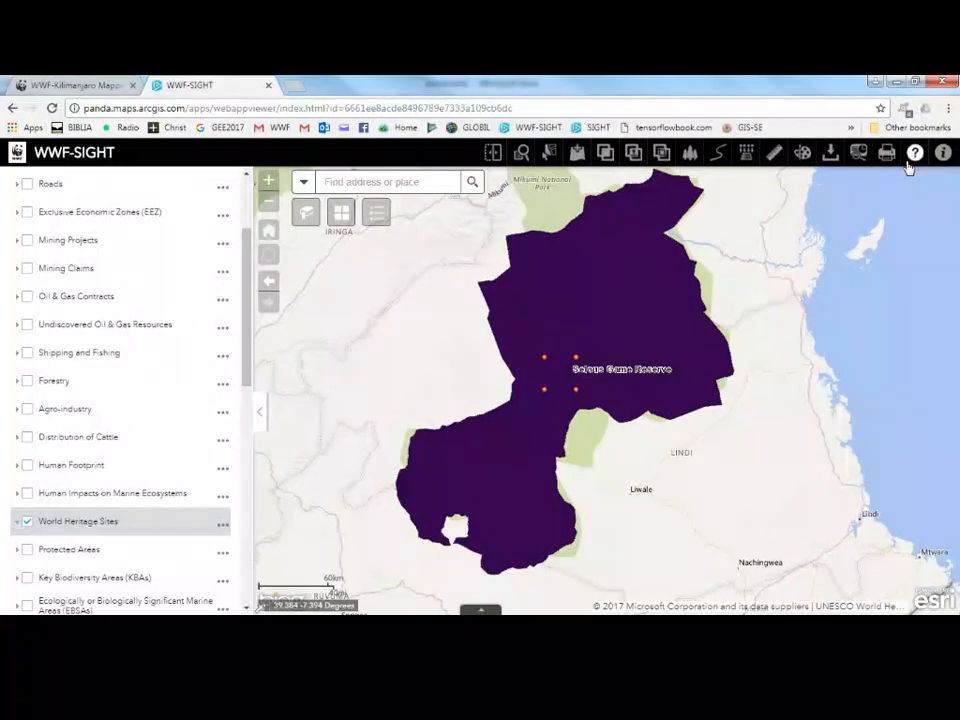
Open the Draw tool in rectangle mode, set the fill transparency to 100% and the outline colour to red.
scroll(574, 399, "up", 3)
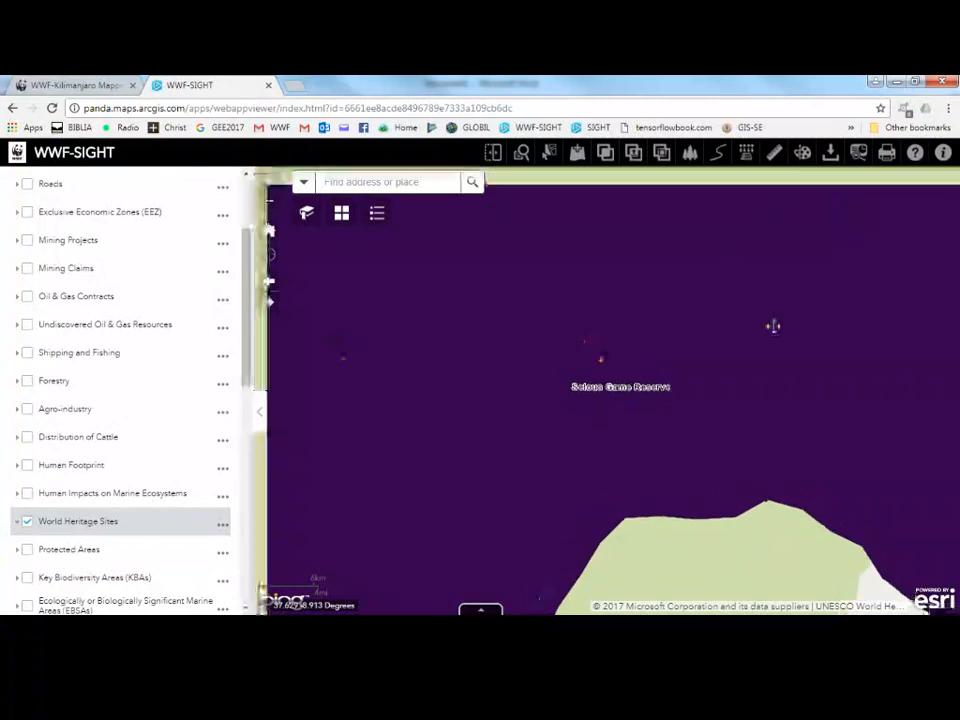
scroll(771, 326, "up", 1)
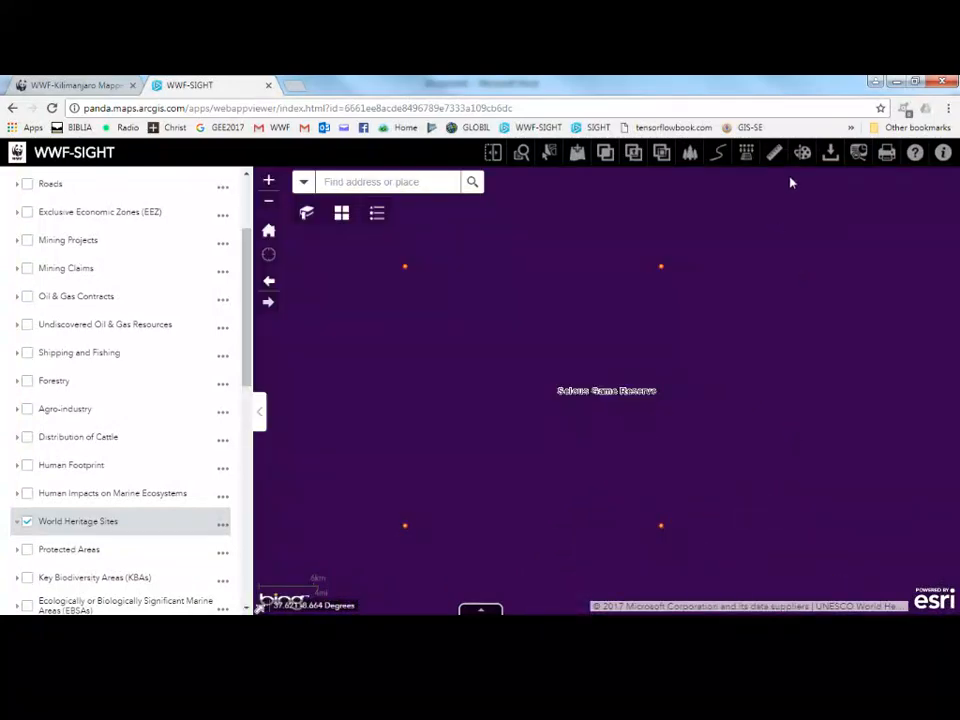
left_click(803, 153)
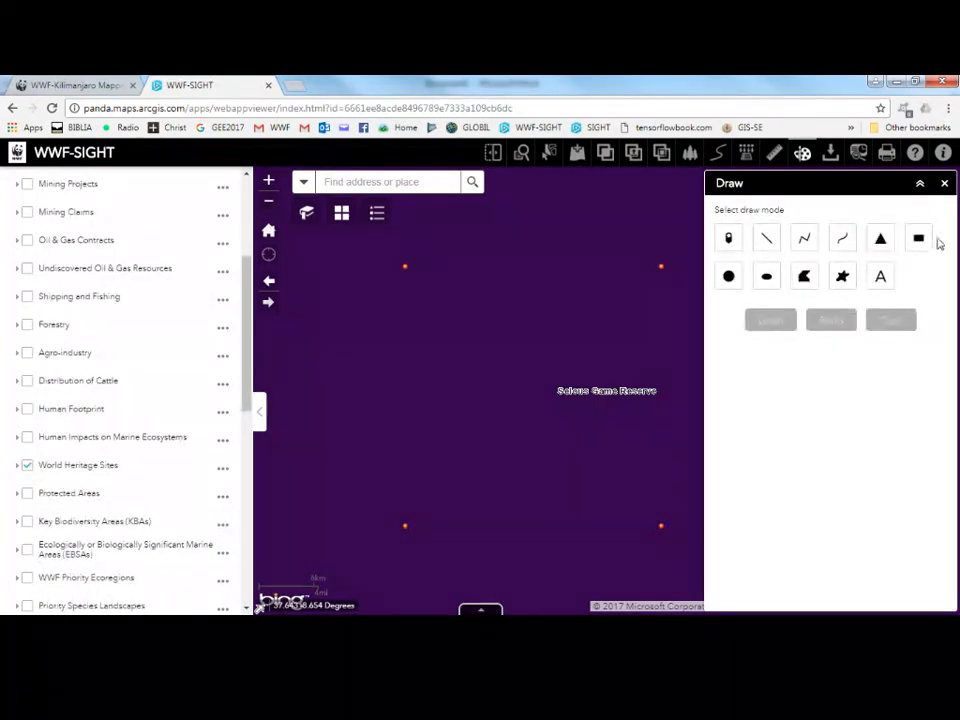
left_click(919, 238)
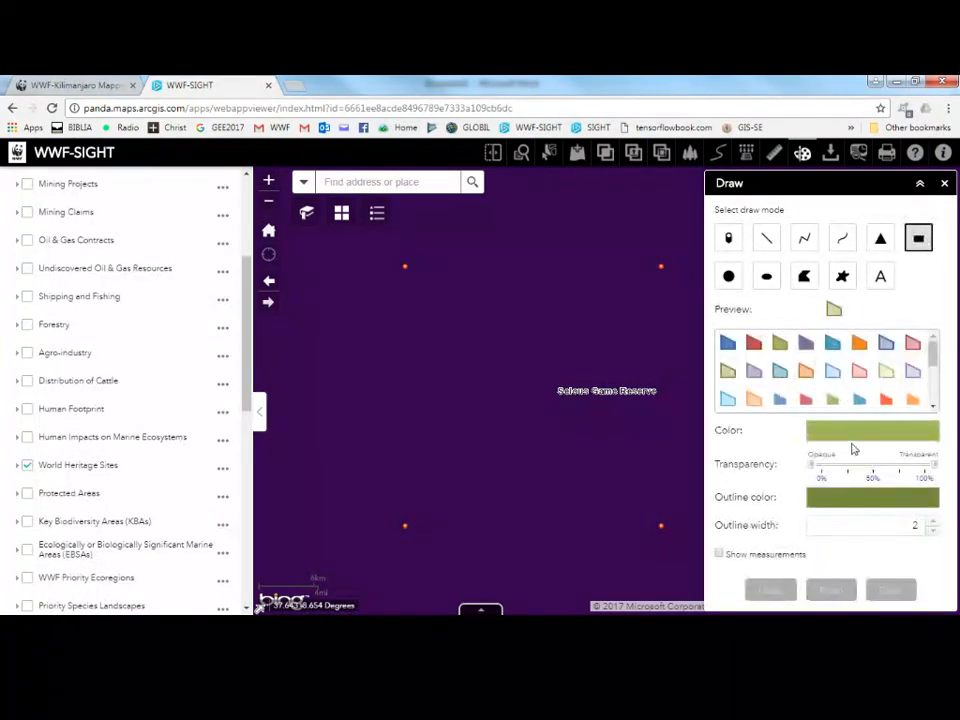
left_click_drag(873, 466, 923, 466)
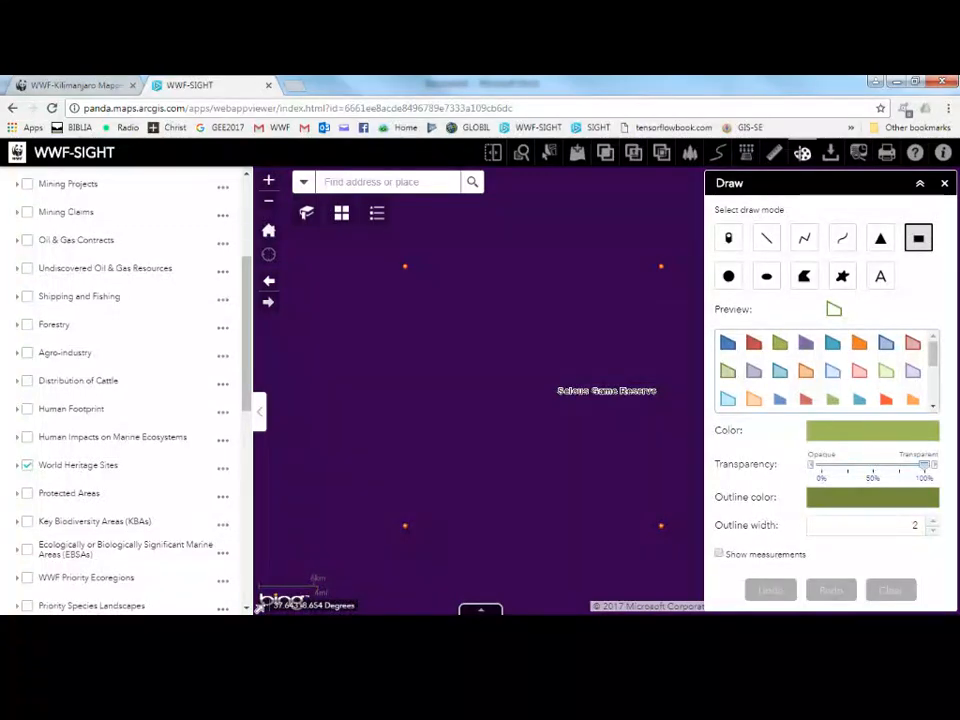
left_click(875, 503)
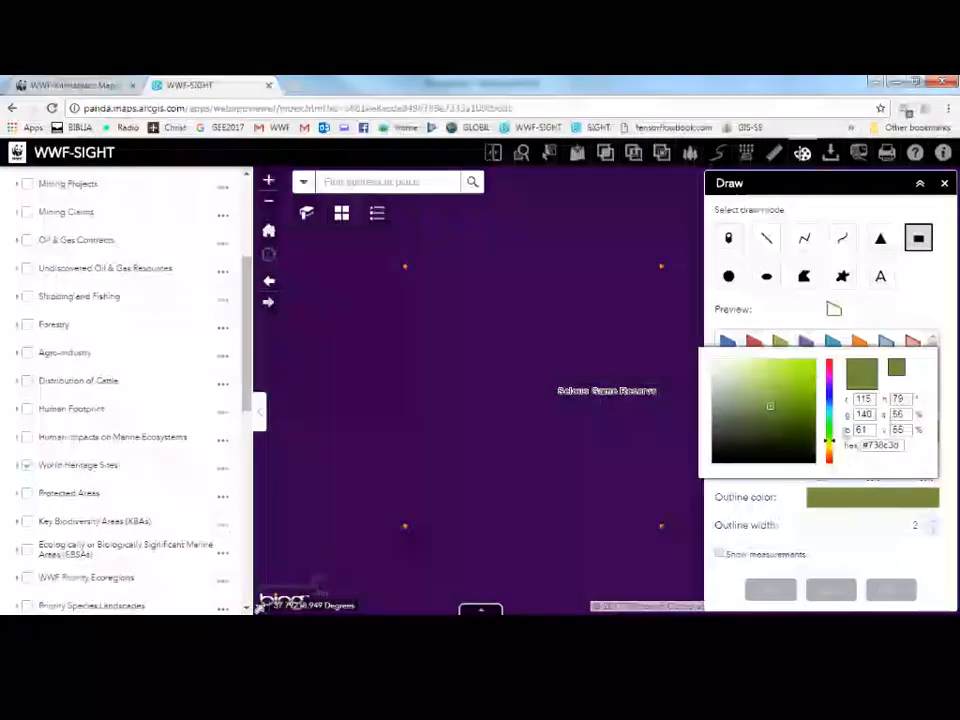
left_click(830, 367)
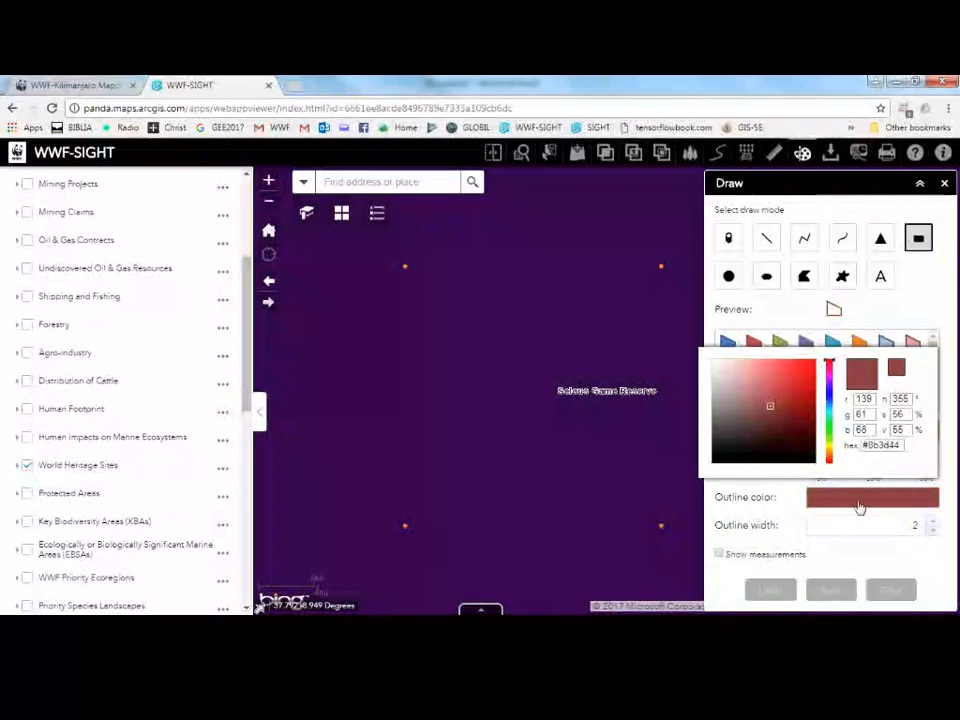
left_click(810, 368)
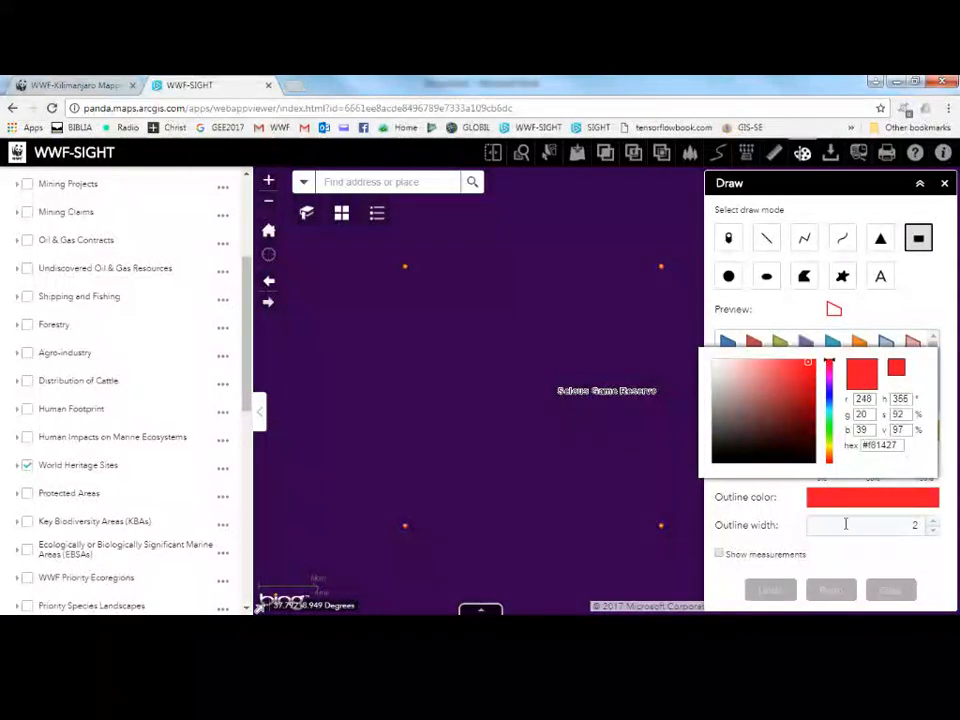
left_click(846, 523)
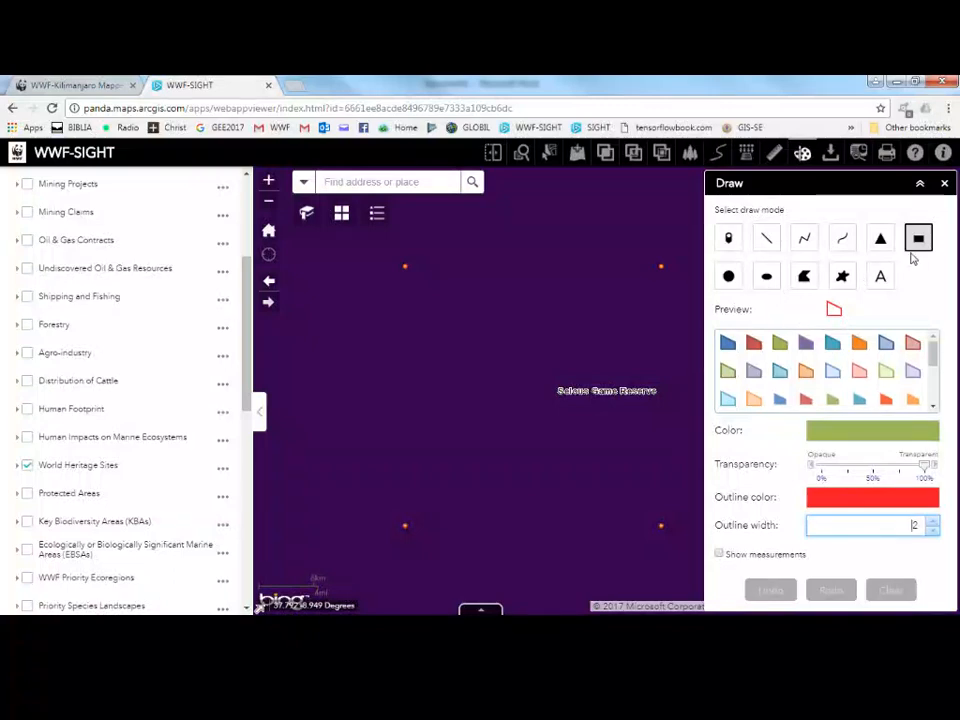
Draw a rectangle enclosing the four cell points, then close the Draw panel.
left_click(917, 240)
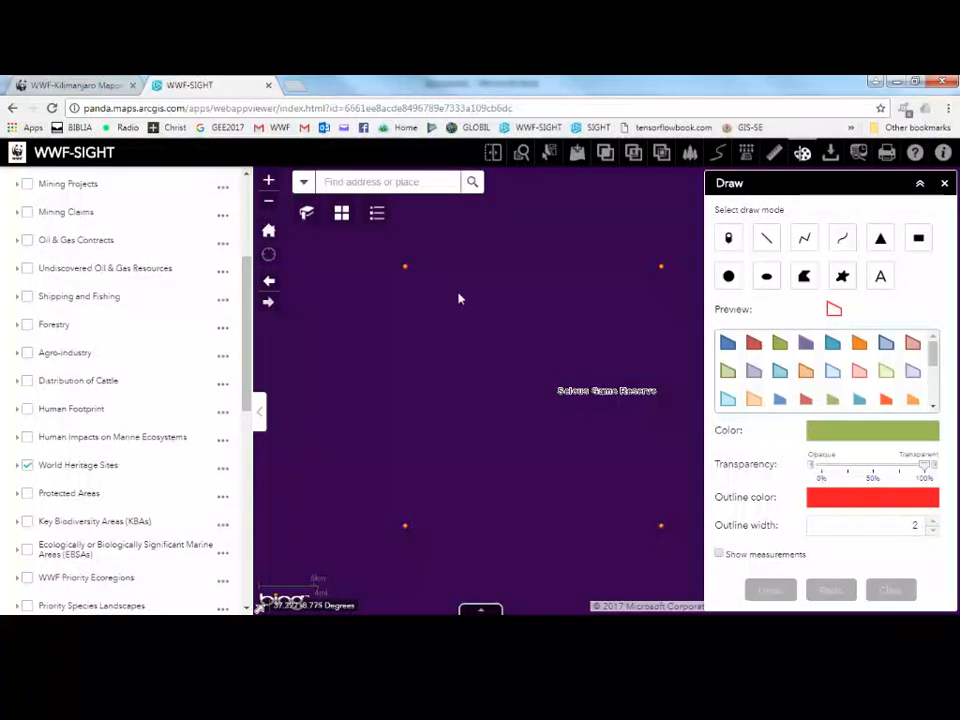
left_click(917, 240)
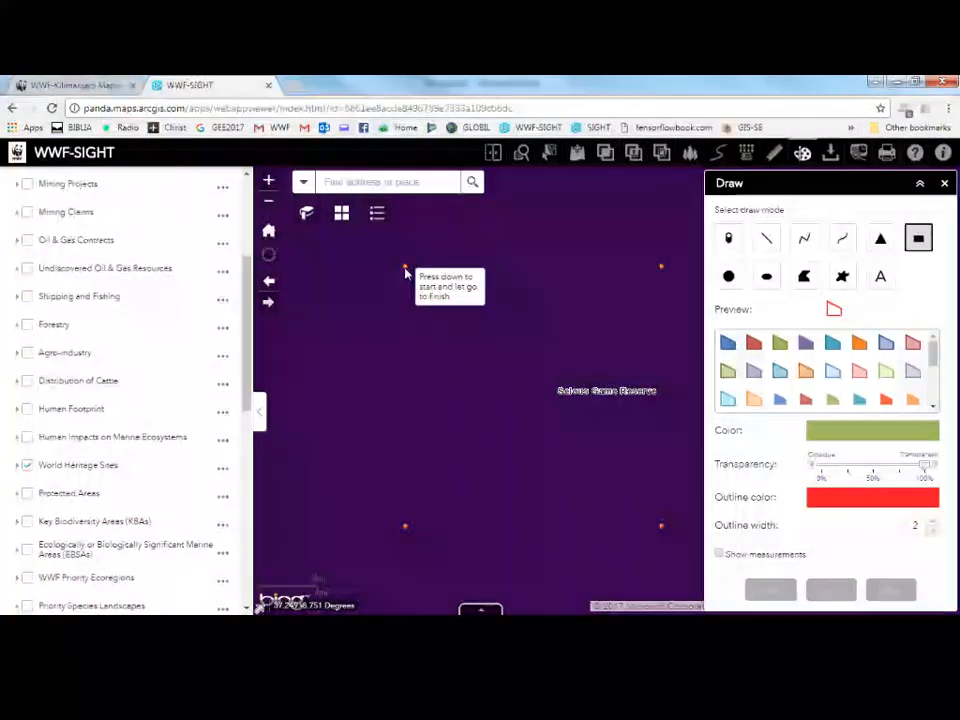
left_click_drag(405, 268, 663, 529)
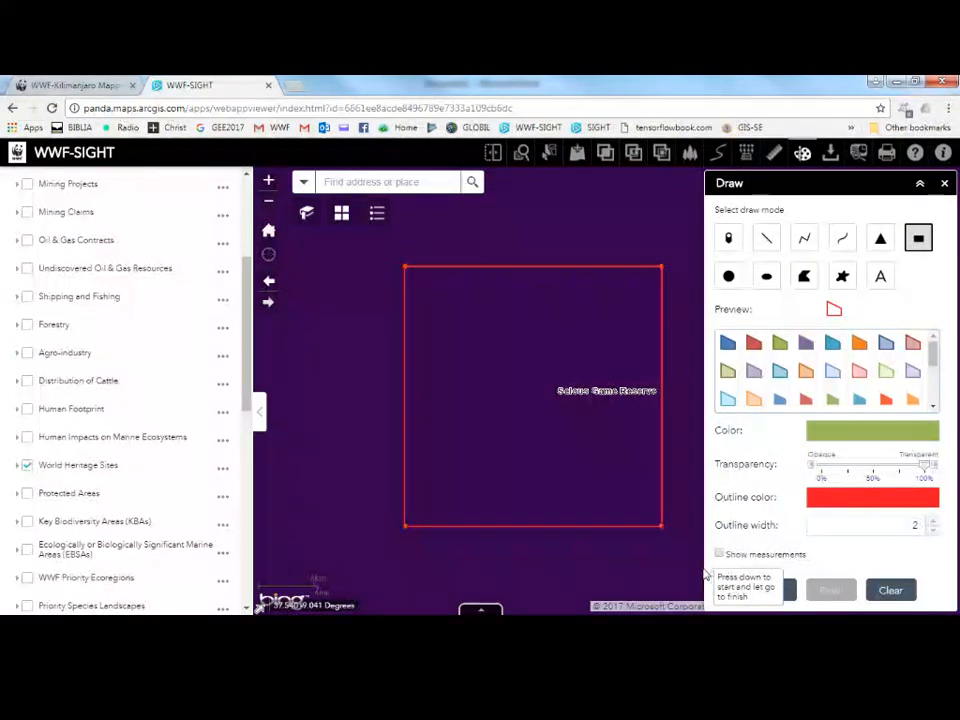
left_click(946, 186)
Turn on the Forest Cover layer.
scroll(545, 358, "down", 2)
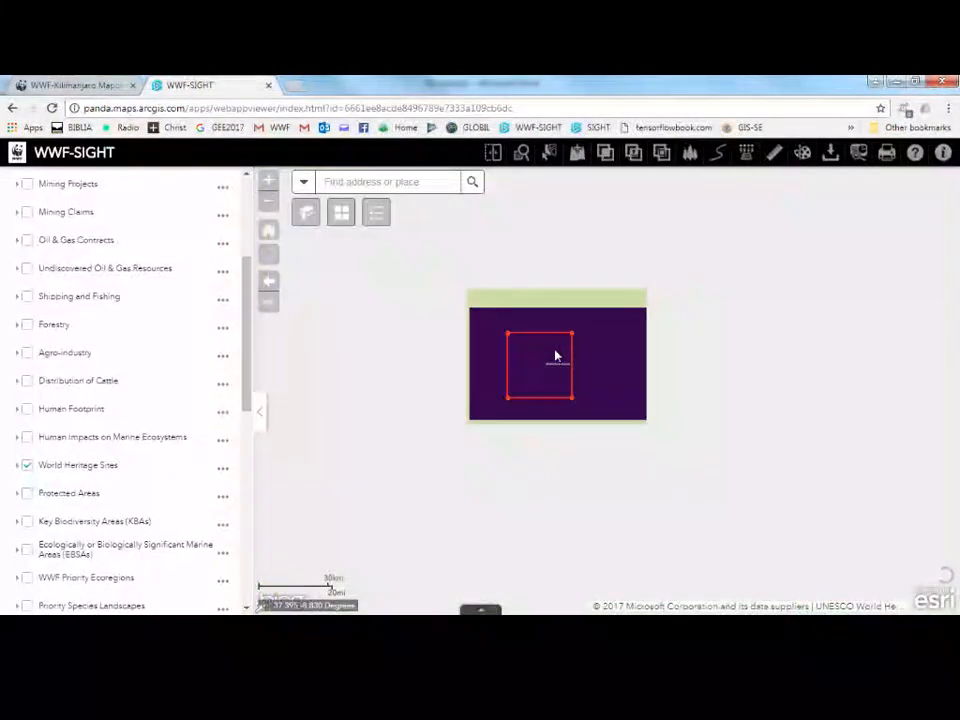
scroll(558, 358, "down", 2)
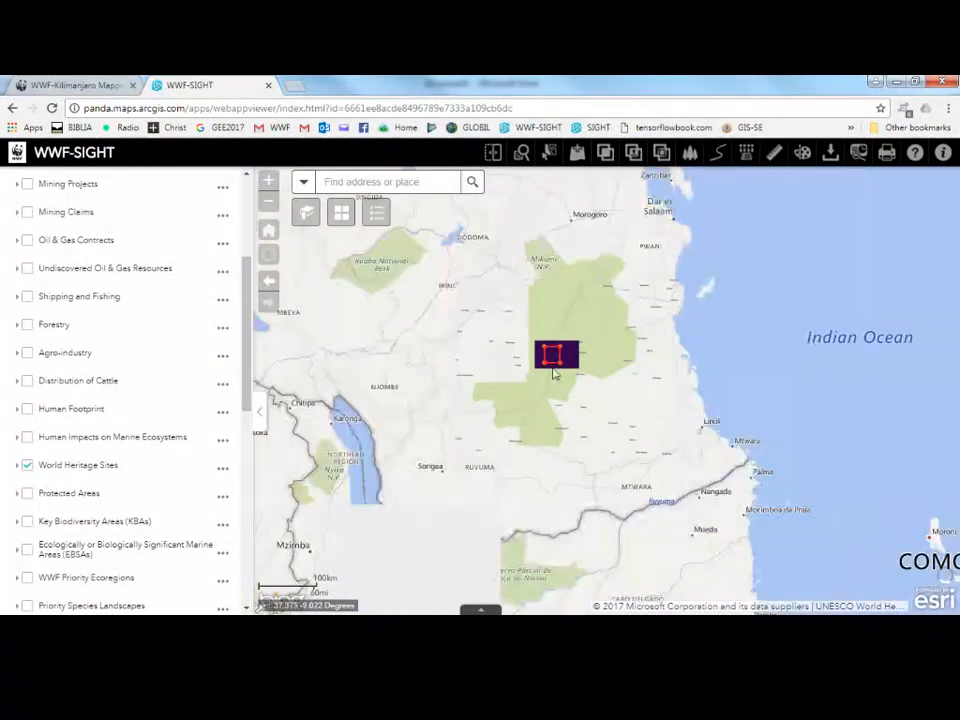
scroll(248, 446, "down", 5)
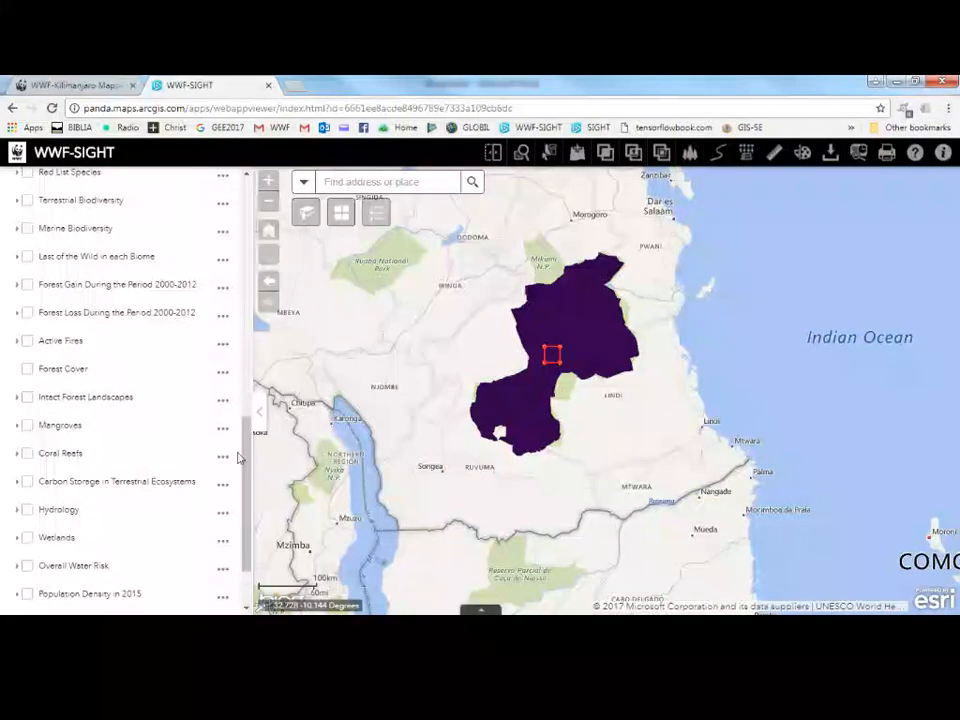
left_click(27, 370)
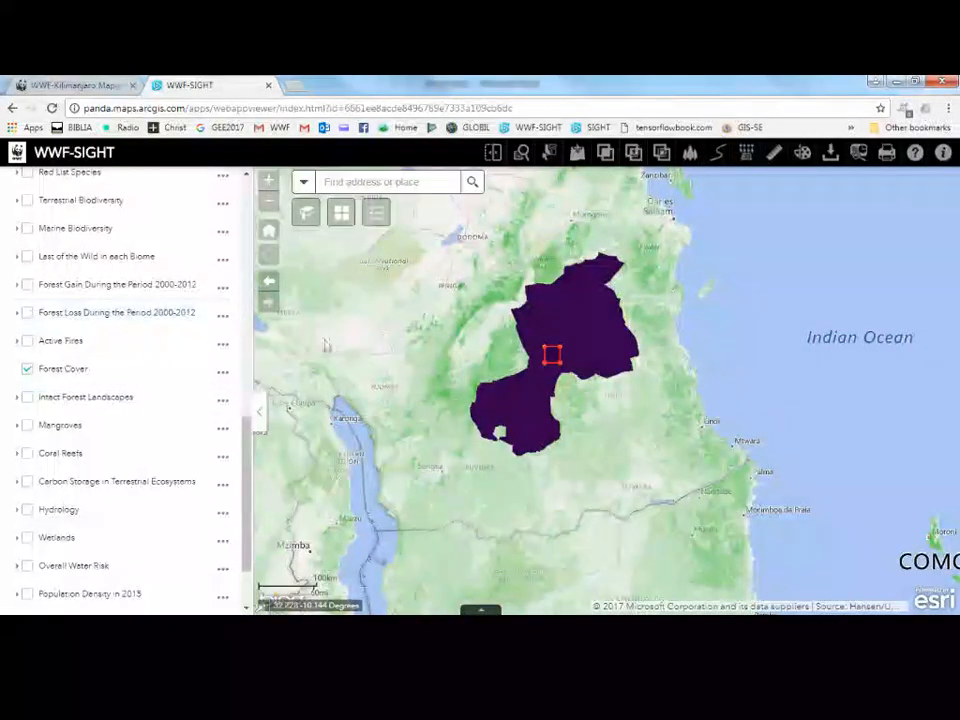
Set the World Heritage Sites layer's transparency to about 80%.
scroll(200, 260, "up", 10)
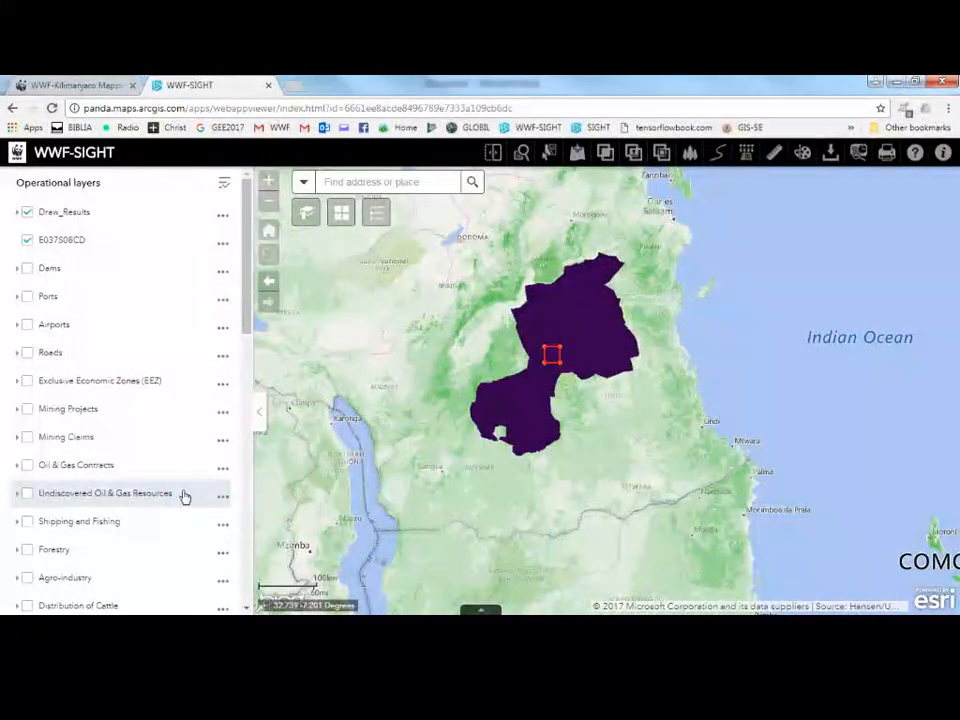
scroll(176, 488, "down", 3)
scroll(190, 501, "down", 2)
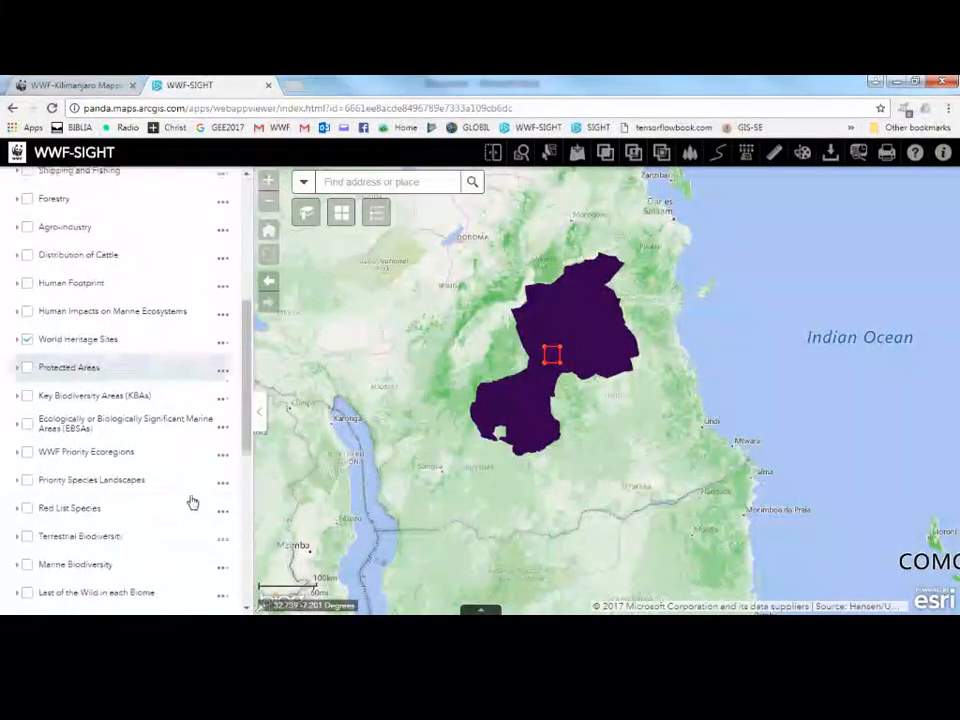
left_click(223, 346)
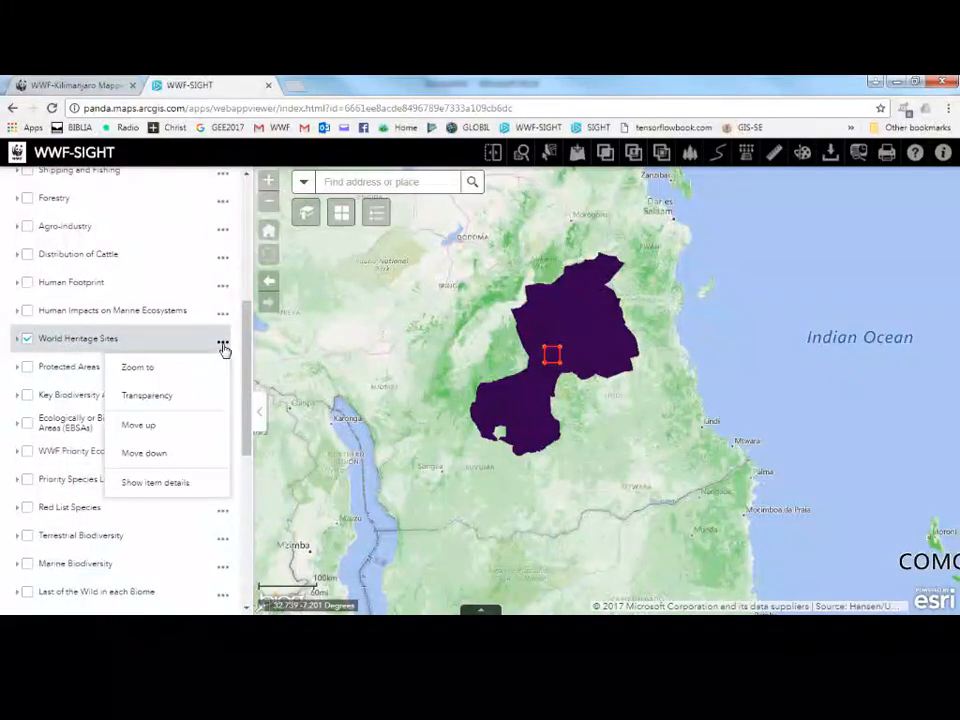
left_click(181, 397)
left_click(163, 364)
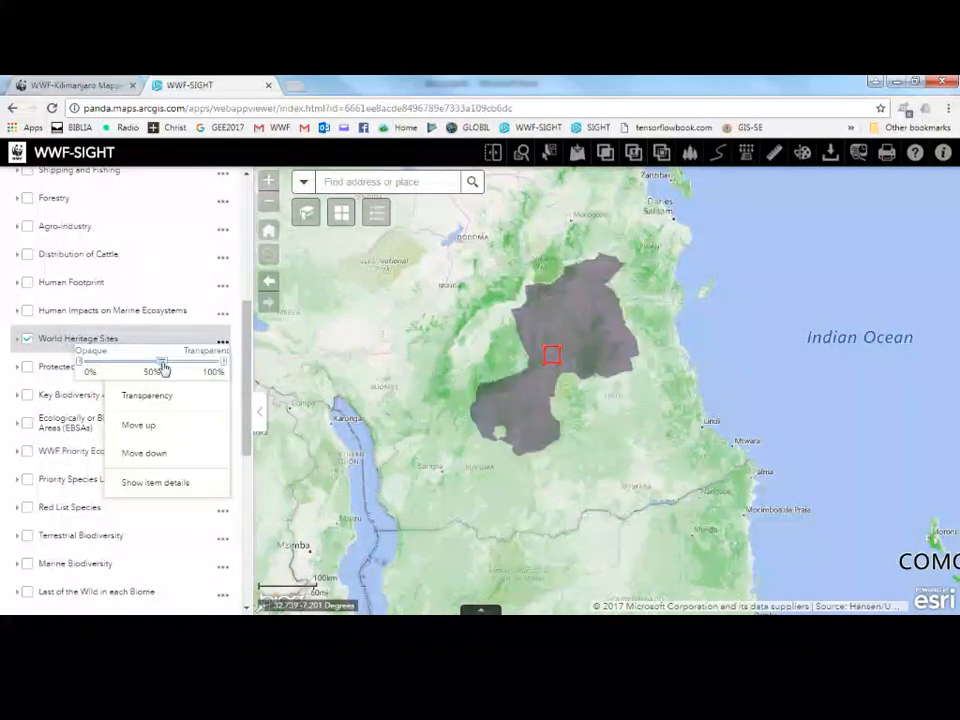
left_click_drag(165, 370, 187, 373)
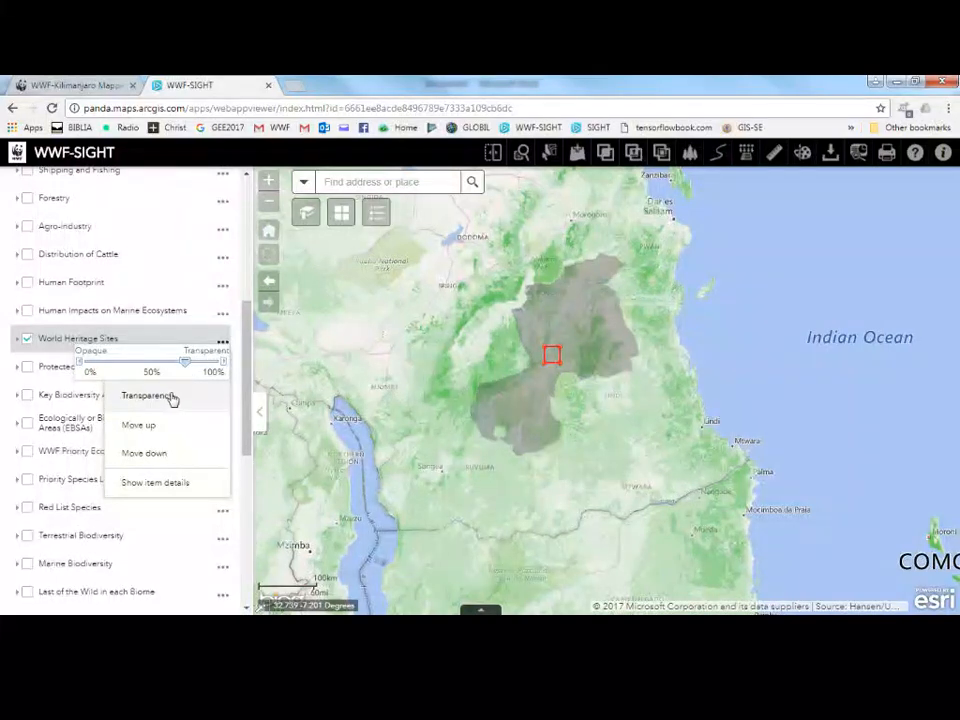
left_click(240, 378)
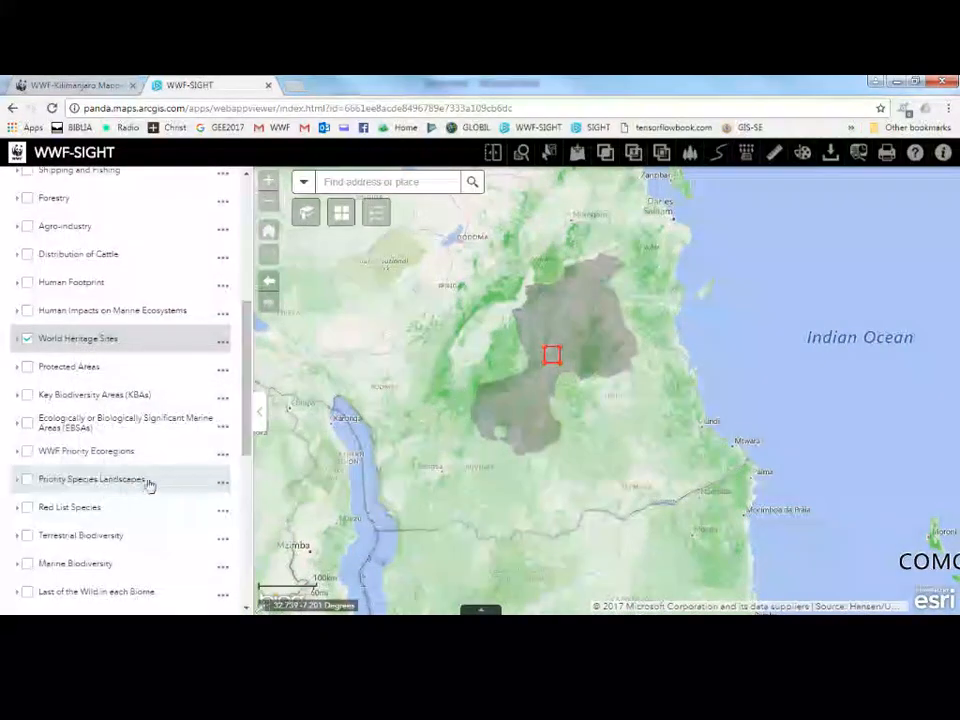
Turn on WWF Priority Ecoregions and raise its transparency to about 80%.
left_click(28, 452)
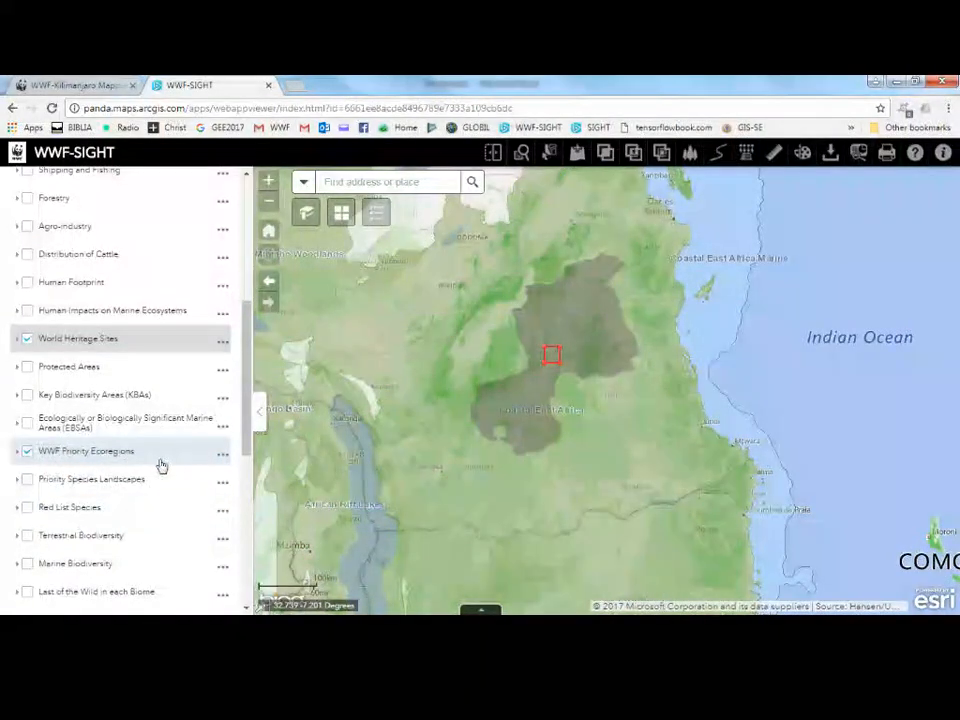
left_click(222, 455)
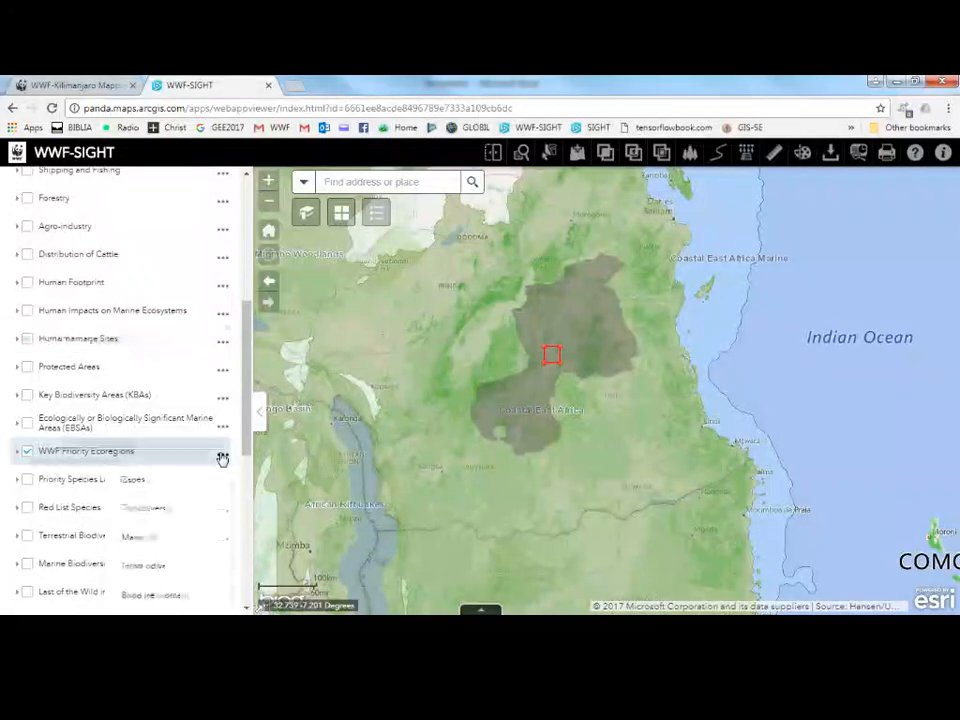
left_click(172, 508)
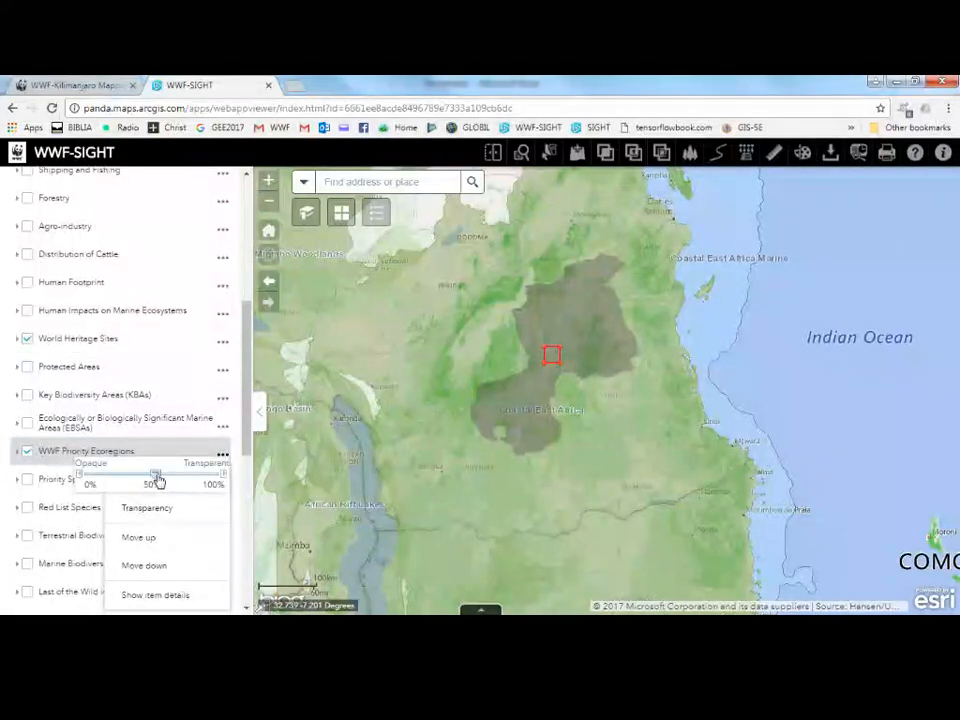
left_click_drag(152, 474, 191, 477)
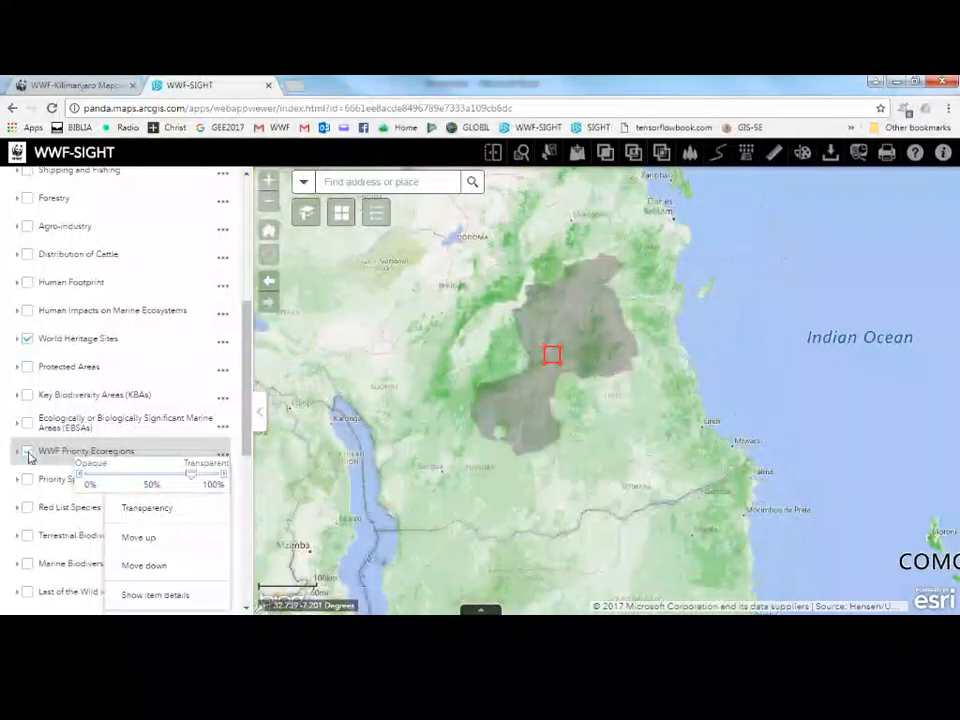
left_click(225, 459)
Turn on the Red List Species layer and set its transparency to 100%.
scroll(212, 508, "down", 3)
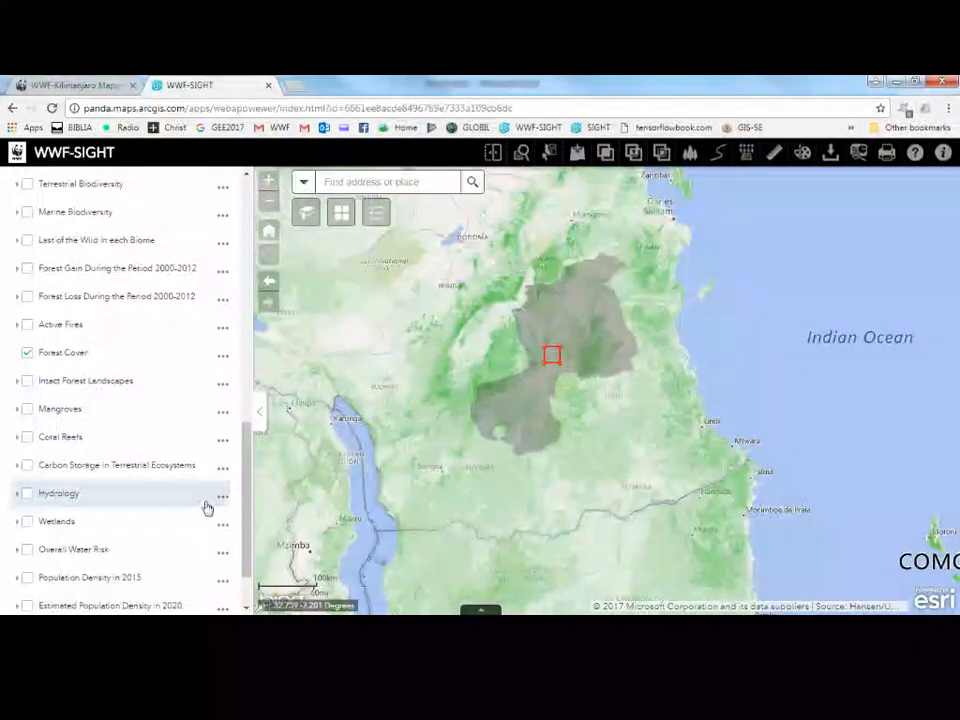
scroll(102, 375, "up", 3)
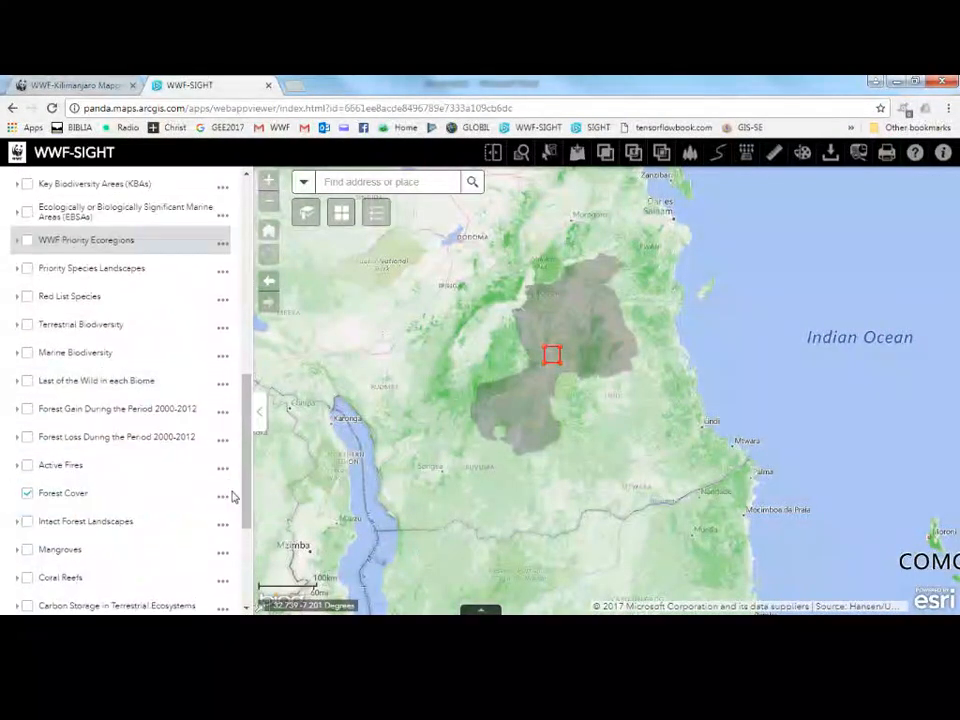
scroll(199, 518, "down", 3)
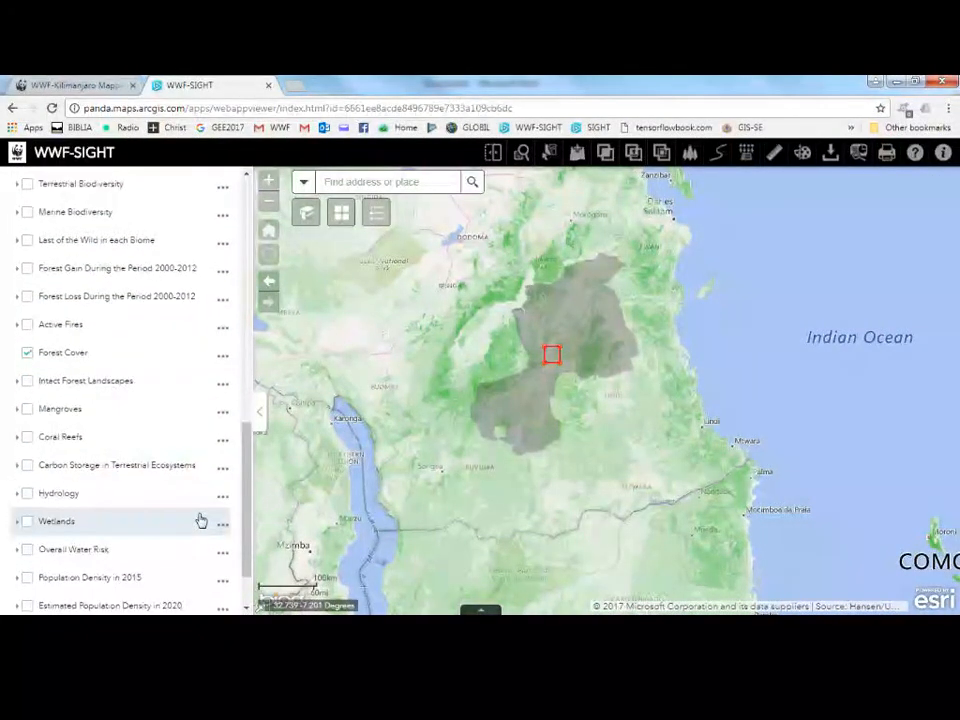
scroll(199, 518, "down", 1)
scroll(199, 518, "up", 5)
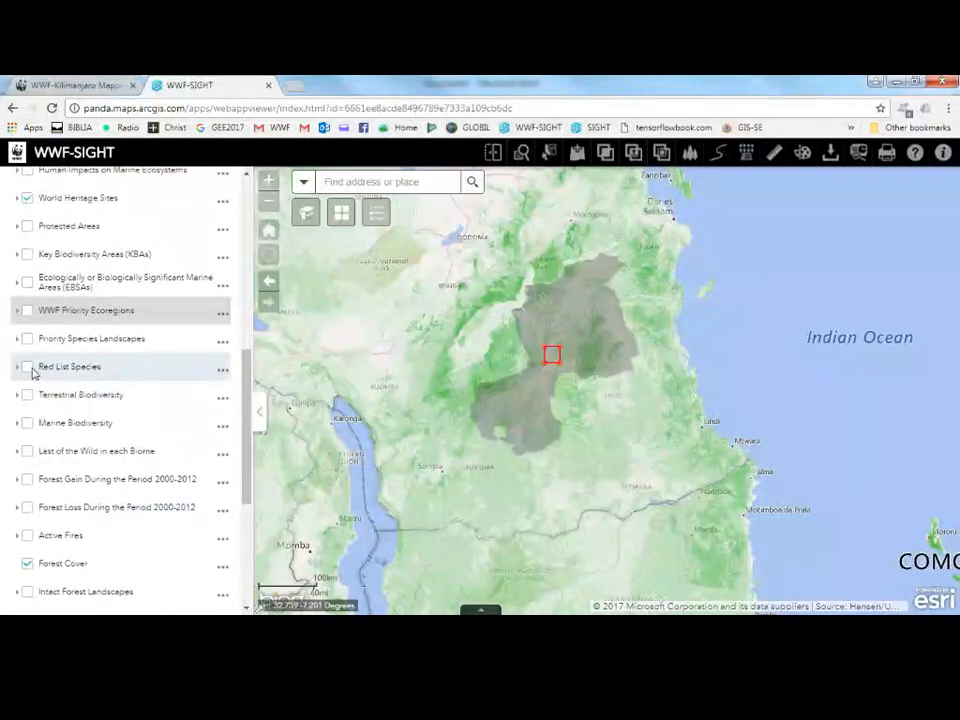
left_click(27, 367)
left_click(222, 370)
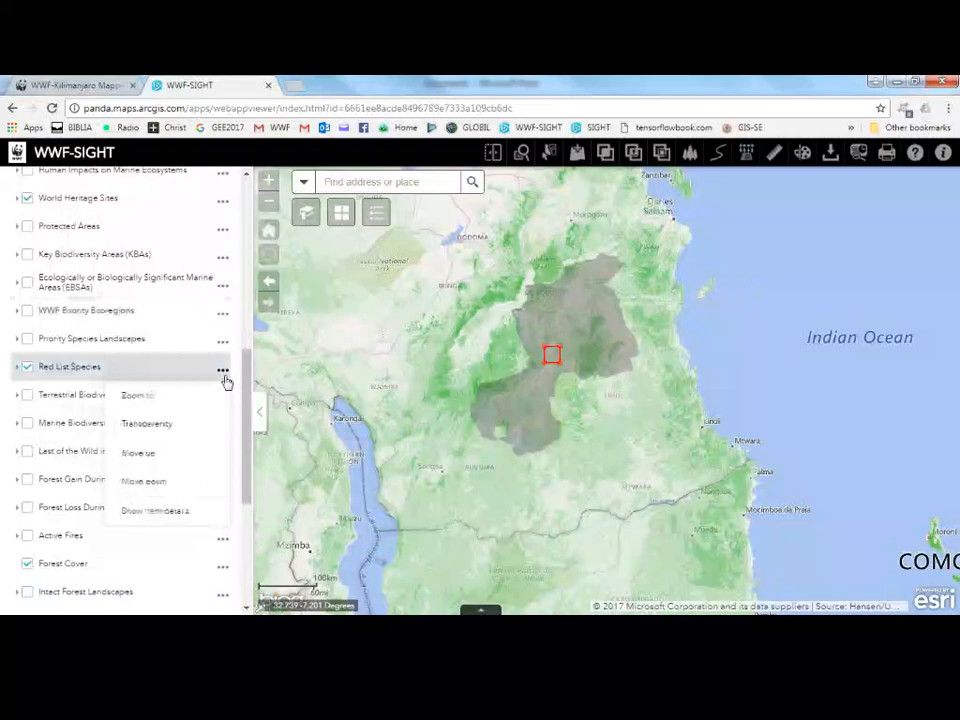
left_click(183, 423)
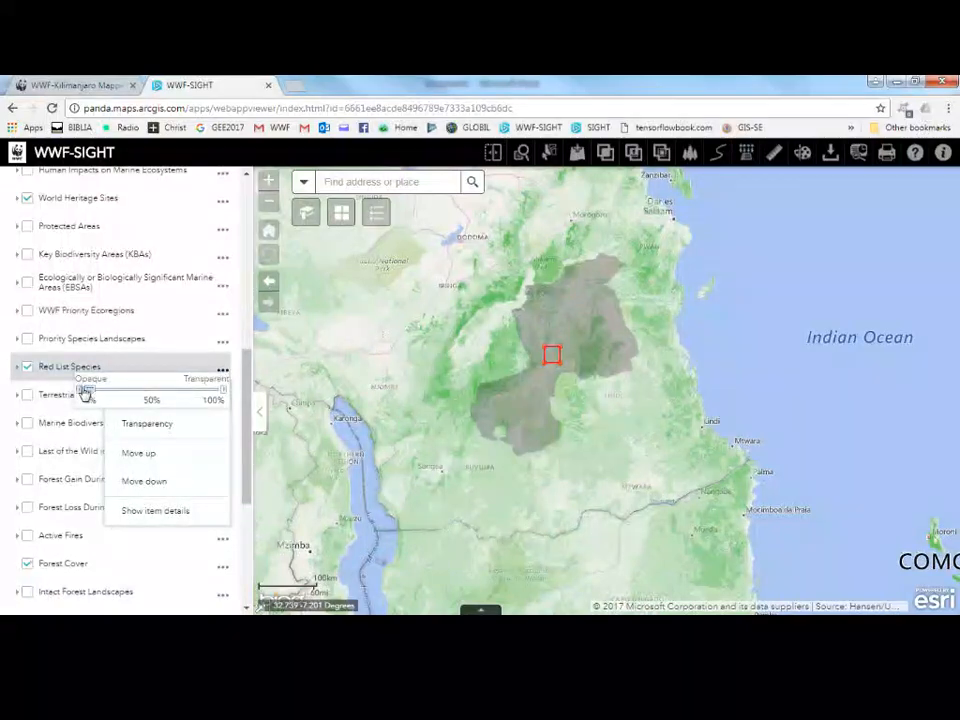
left_click_drag(85, 395, 217, 398)
left_click(222, 370)
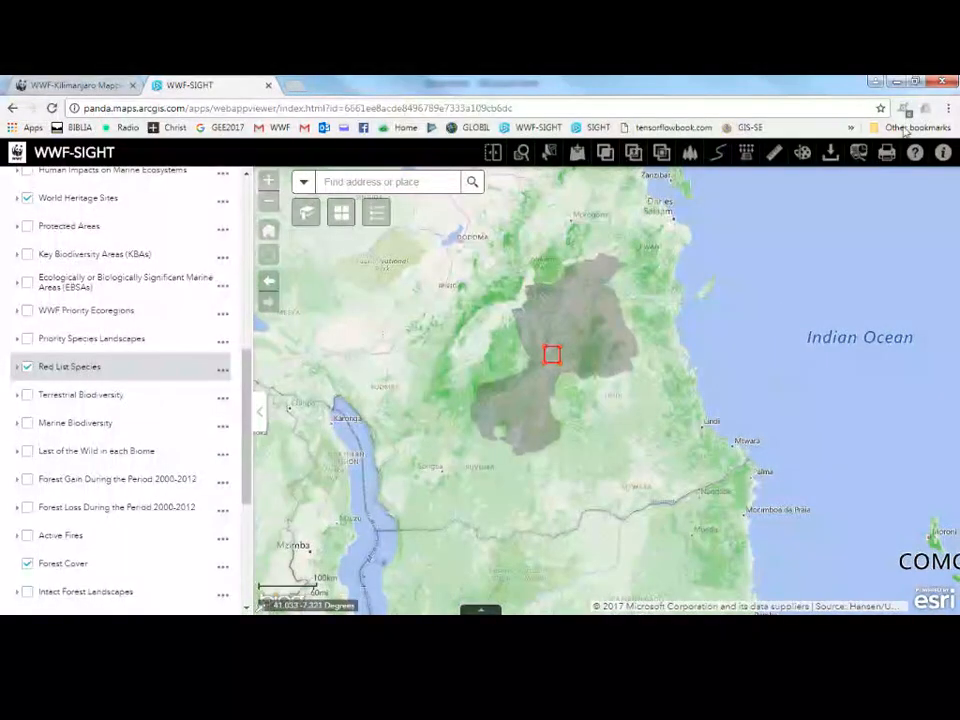
Hide the layer list and zoom in on the drawn rectangle.
left_click(259, 411)
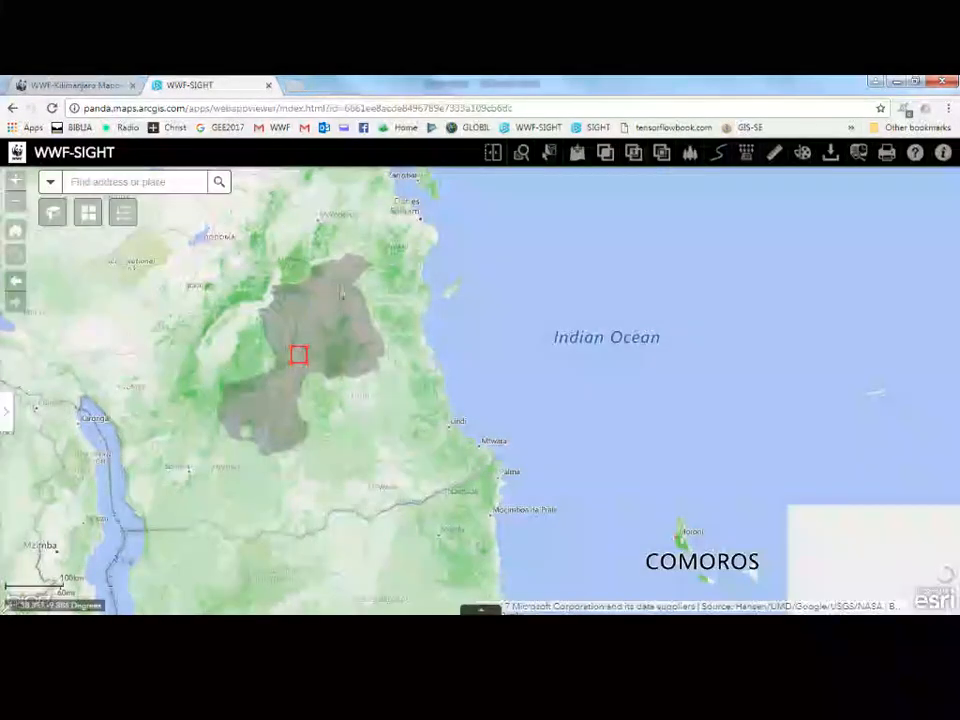
scroll(264, 317, "up", 1)
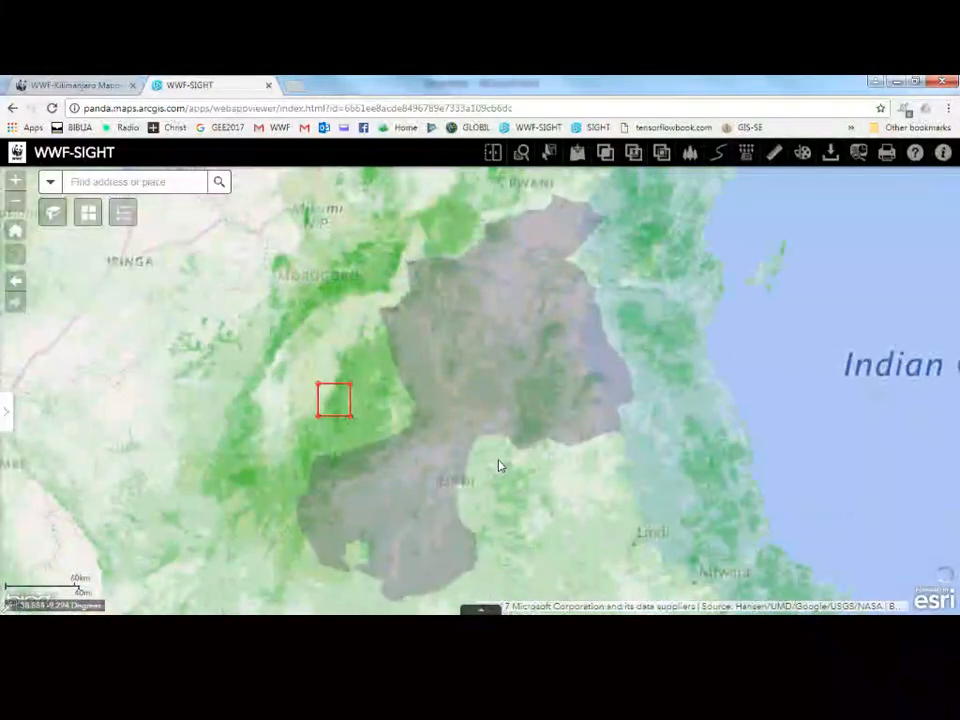
Open the Print tool and set the map title to 'WWF-SIGHT - Selous WHS QDGC ('.
left_click_drag(585, 458, 458, 456)
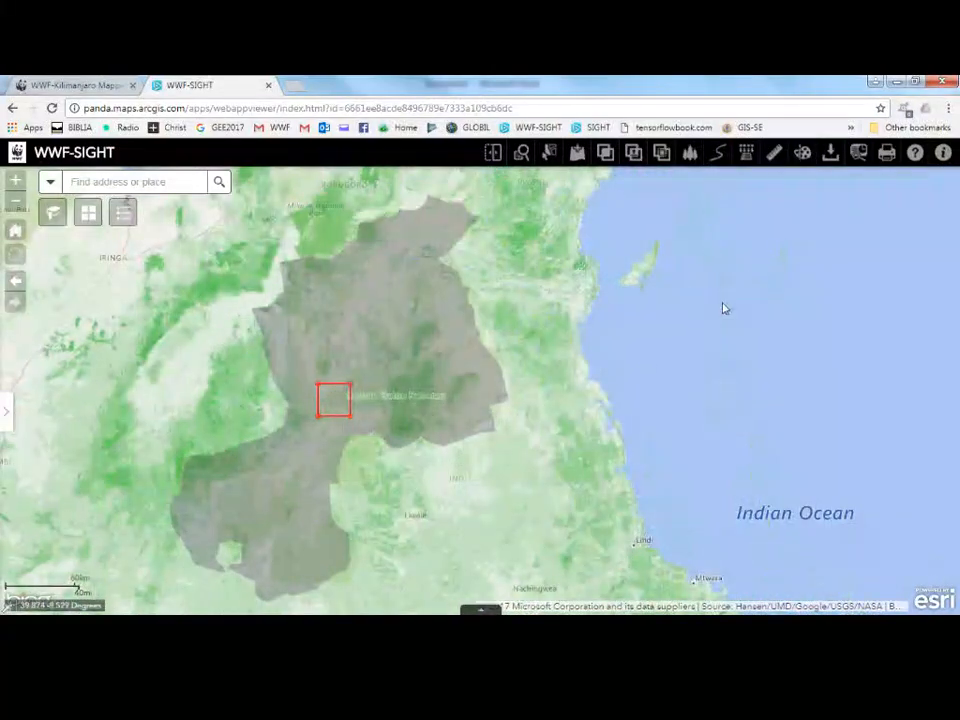
left_click(887, 153)
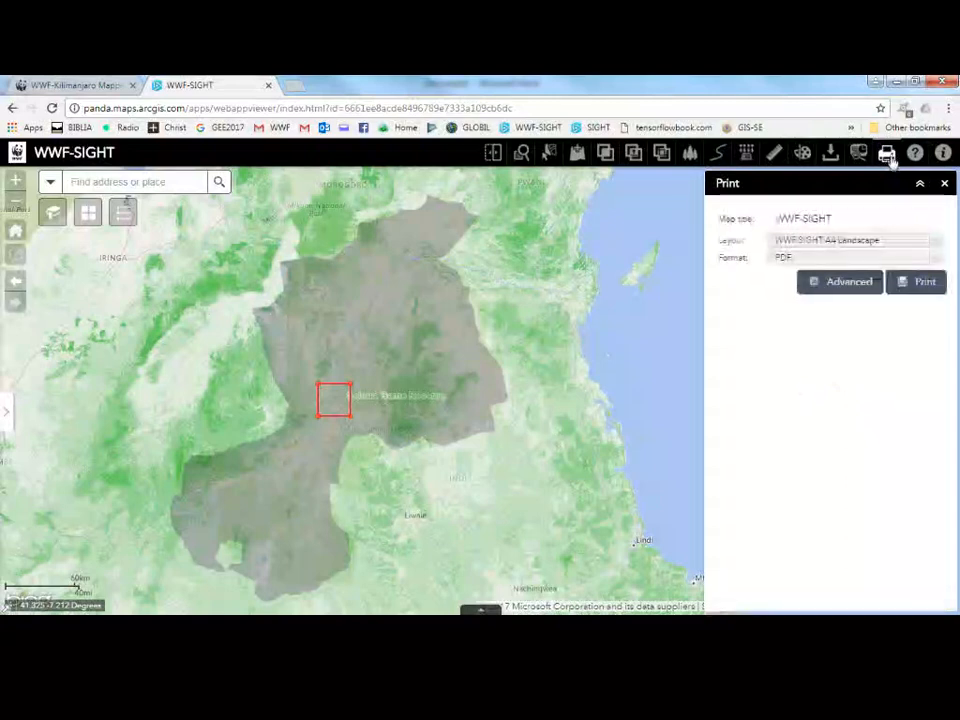
left_click(873, 217)
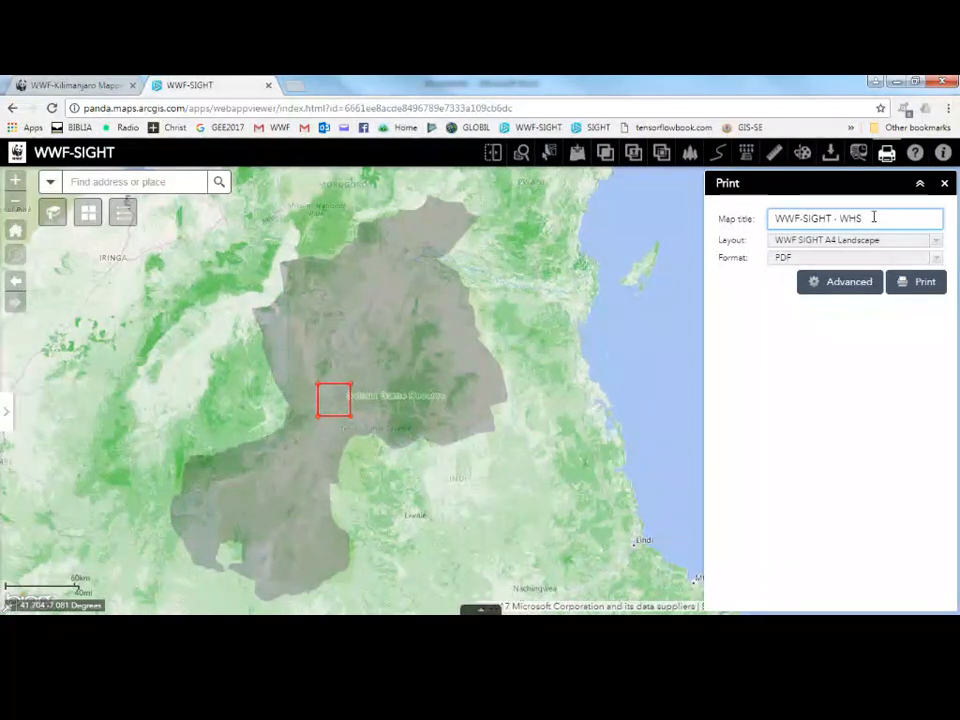
key("Left")
key("Left")
key("Left")
type("Selous ")
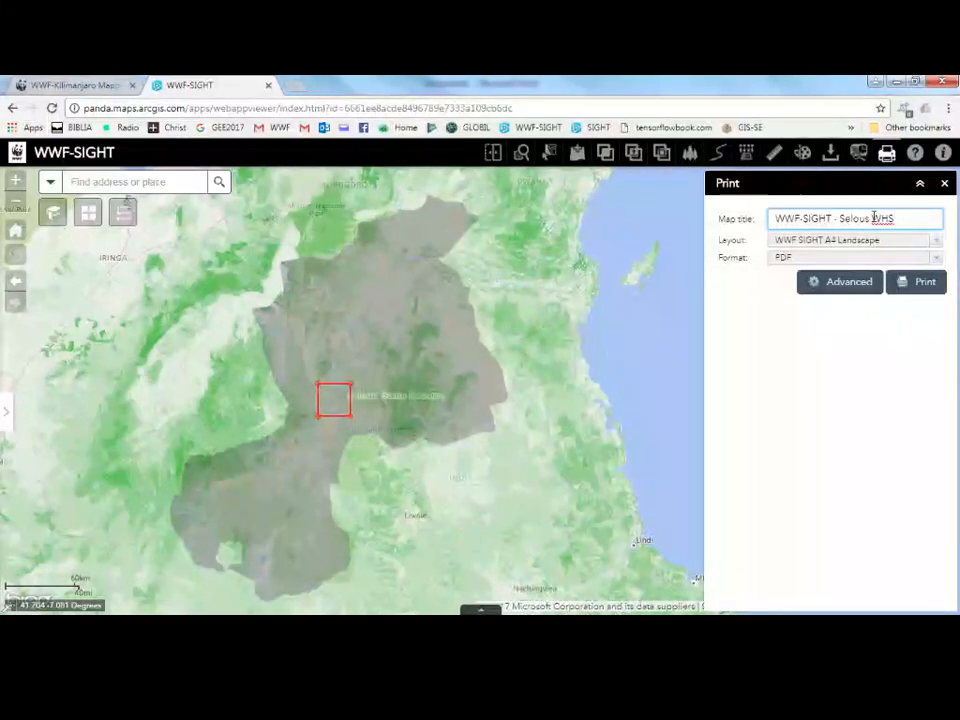
type("W")
key("BackSpace")
type("QD")
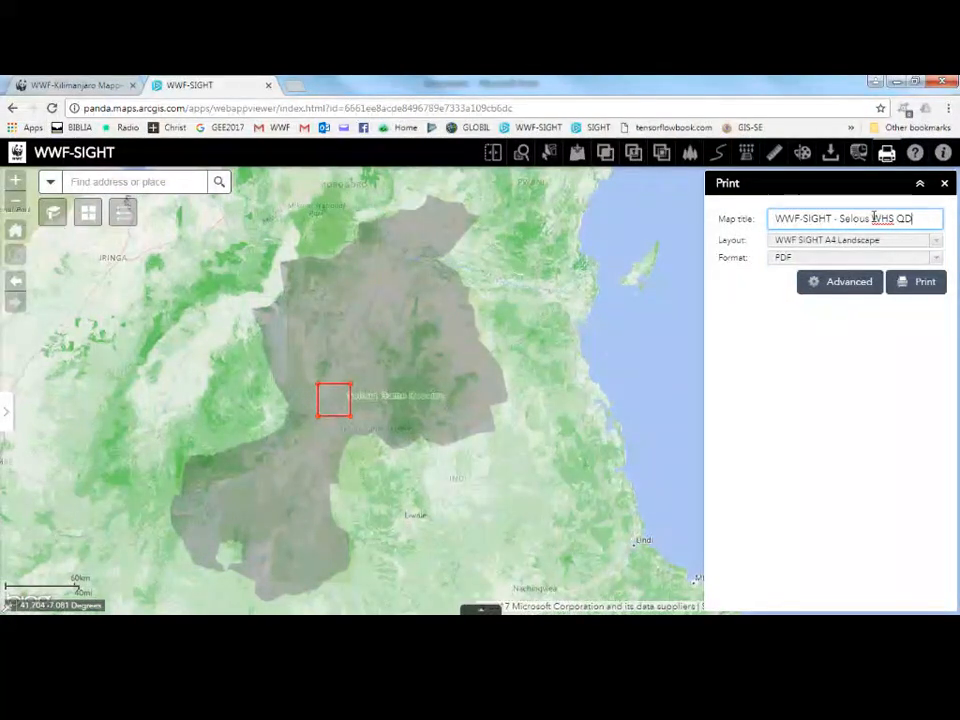
type("GC")
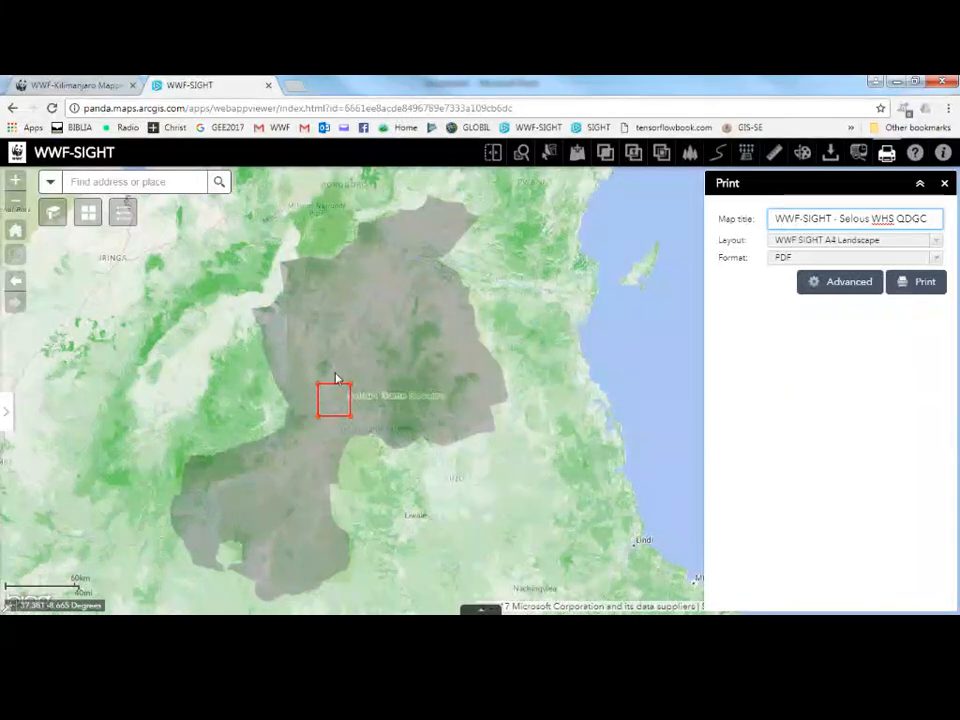
type("(")
Copy the cell code E037S08CD from the downloaded CSV's file name and append it to the map title.
key("alt+Tab")
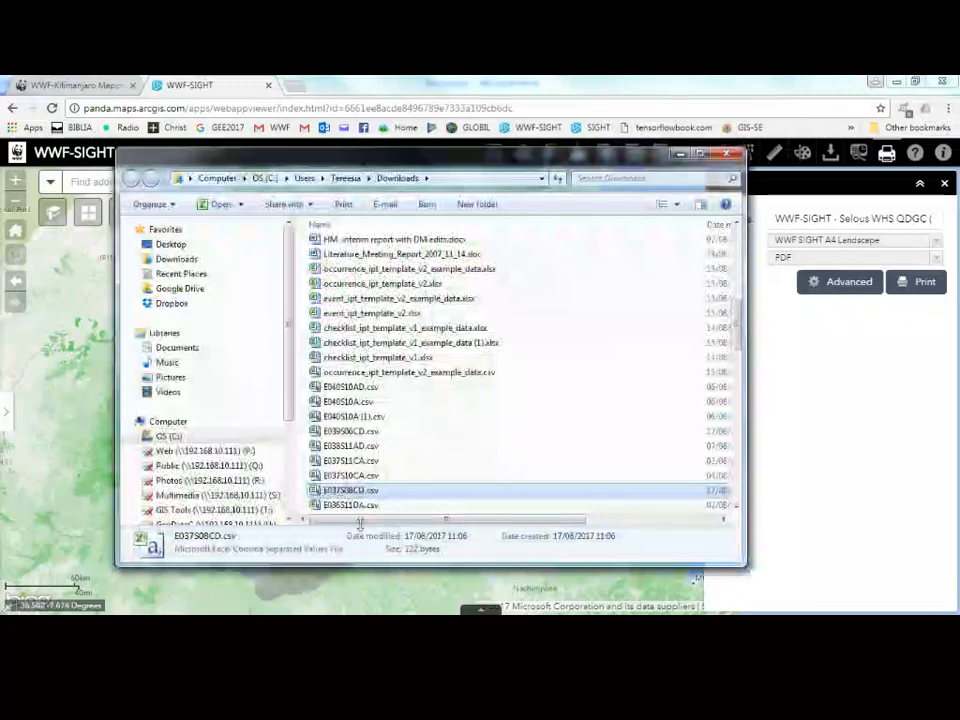
left_click(350, 494)
key("ctrl+c")
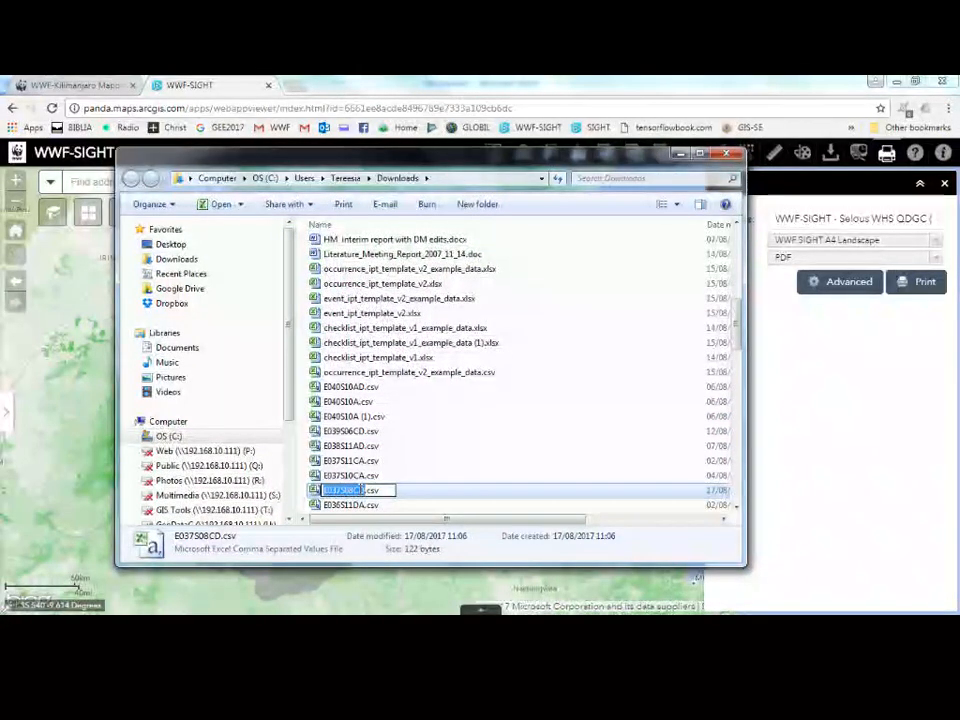
left_click(935, 218)
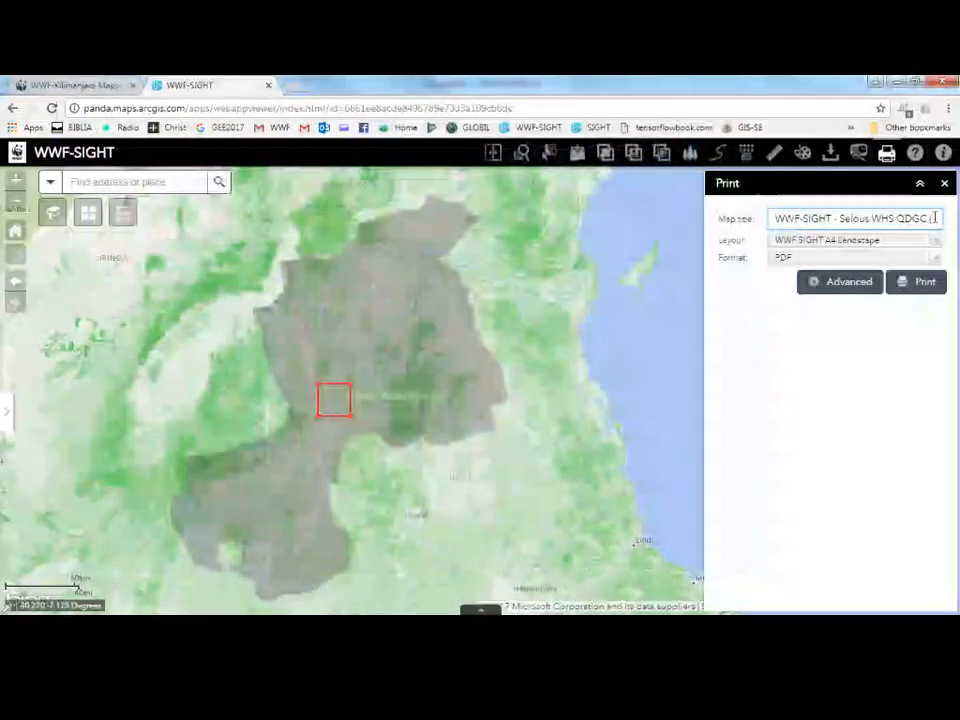
key("ctrl+v")
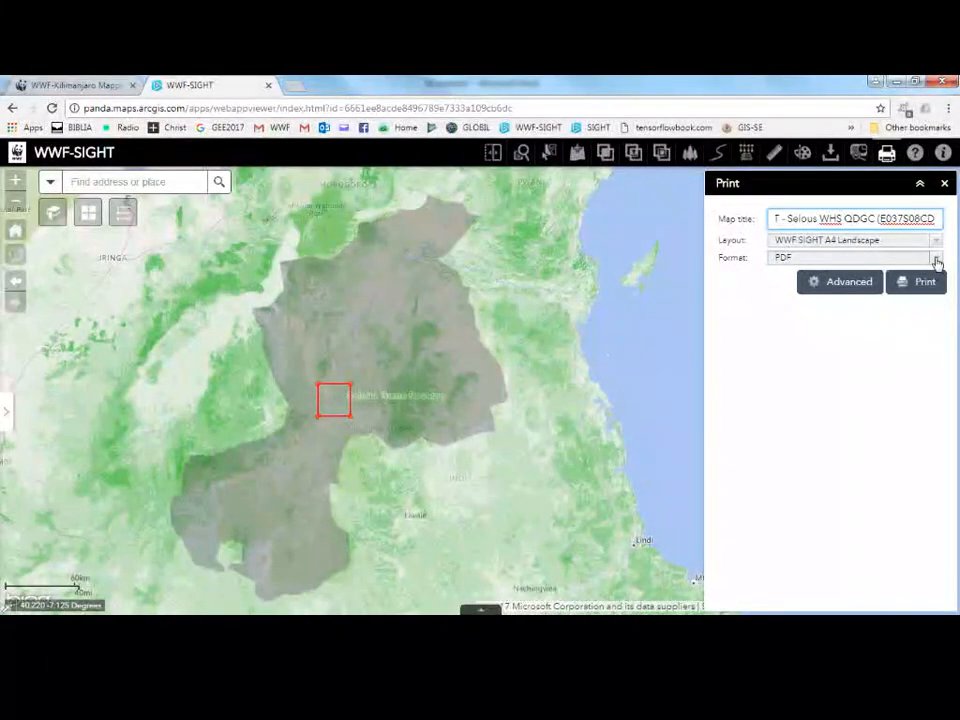
Keep PDF as the output format and print the map with the WWF SIGHT A4 Landscape layout.
left_click(925, 263)
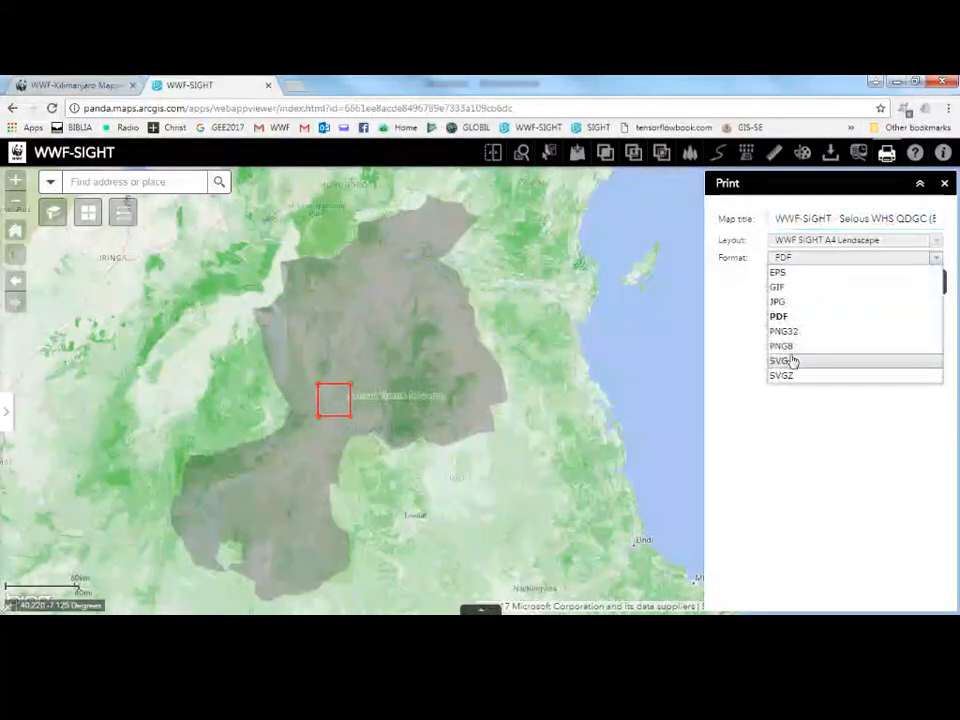
left_click(853, 262)
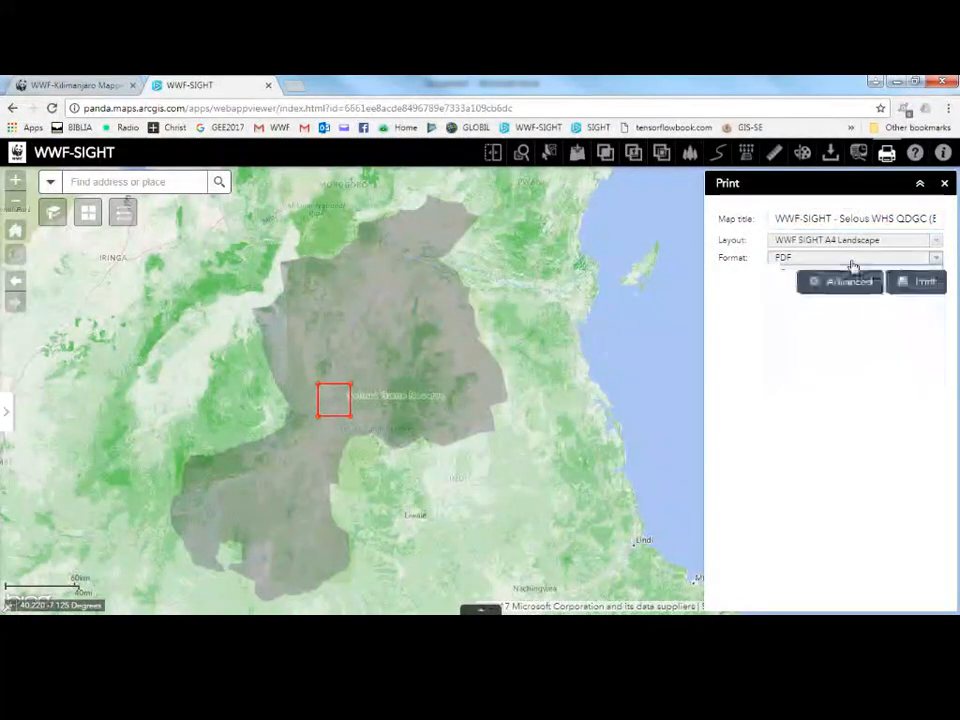
left_click(927, 286)
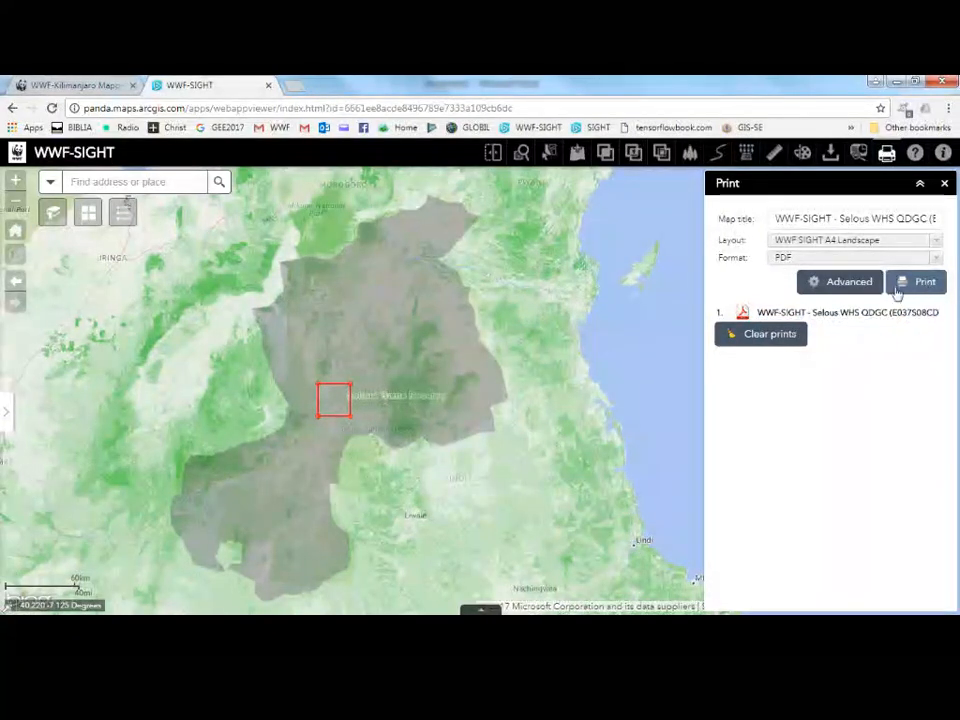
Open the printed PDF and examine its map title, legend and layout.
left_click(852, 313)
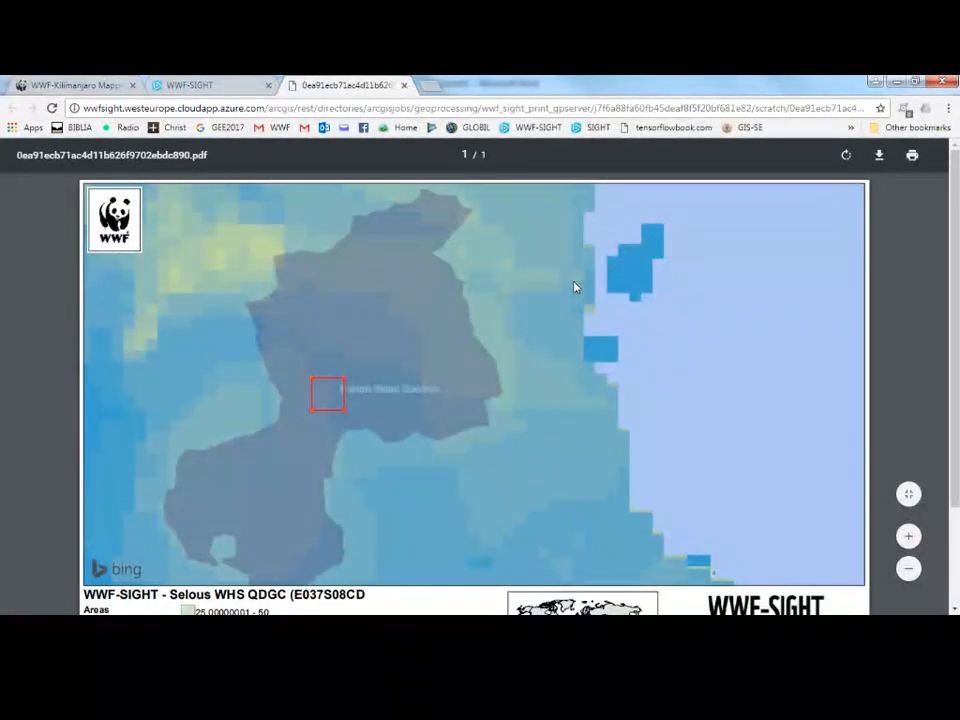
scroll(572, 315, "down", 3)
left_click_drag(369, 466, 294, 466)
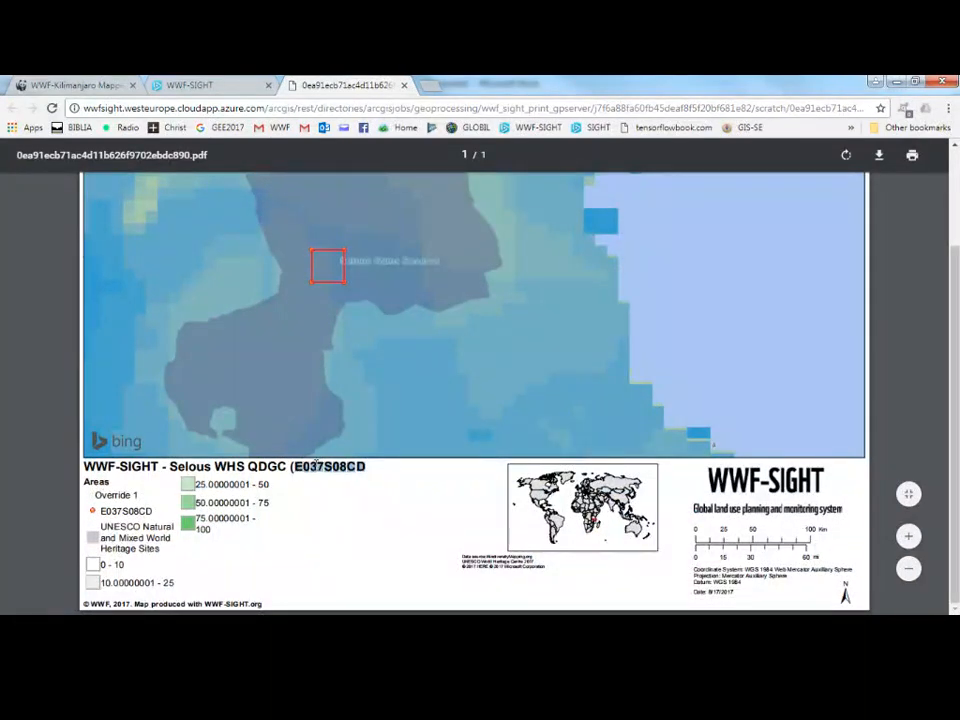
left_click(314, 466)
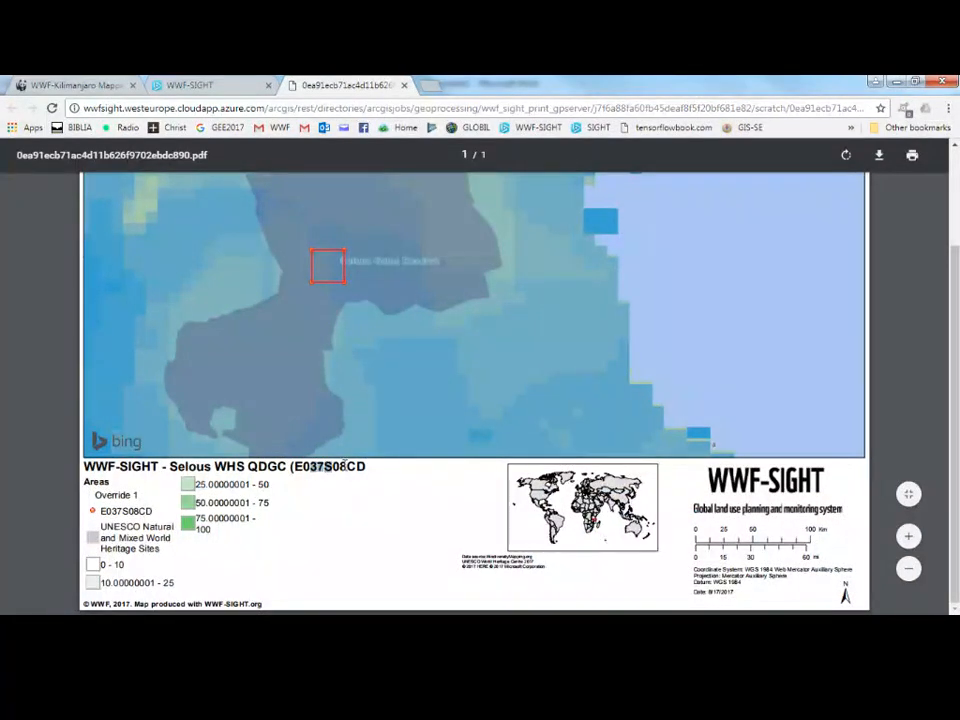